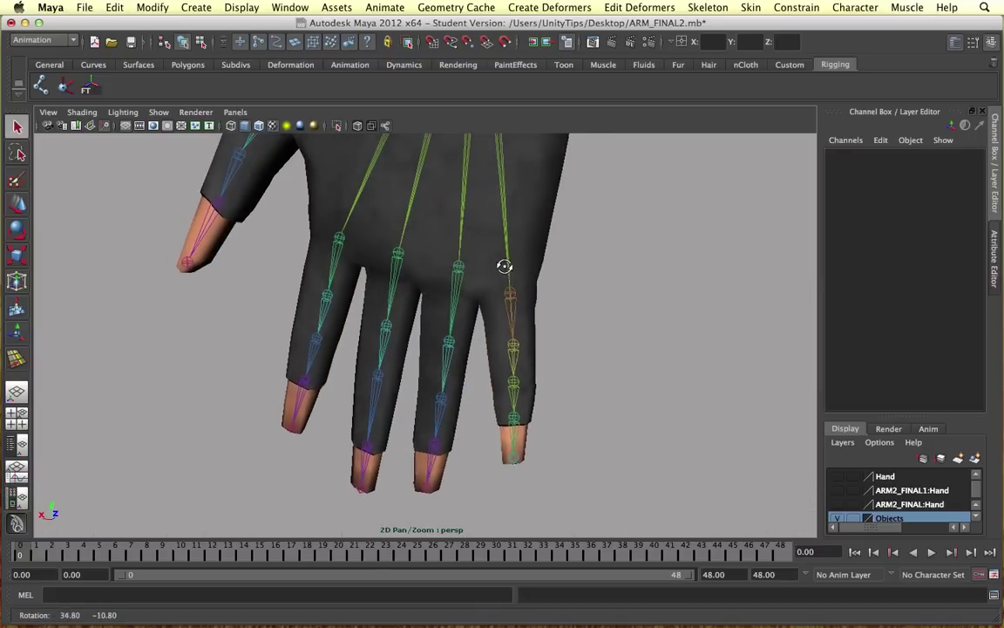
# Try bending the little finger by rotating all of its selected joints together.
pyautogui.click(515, 295)
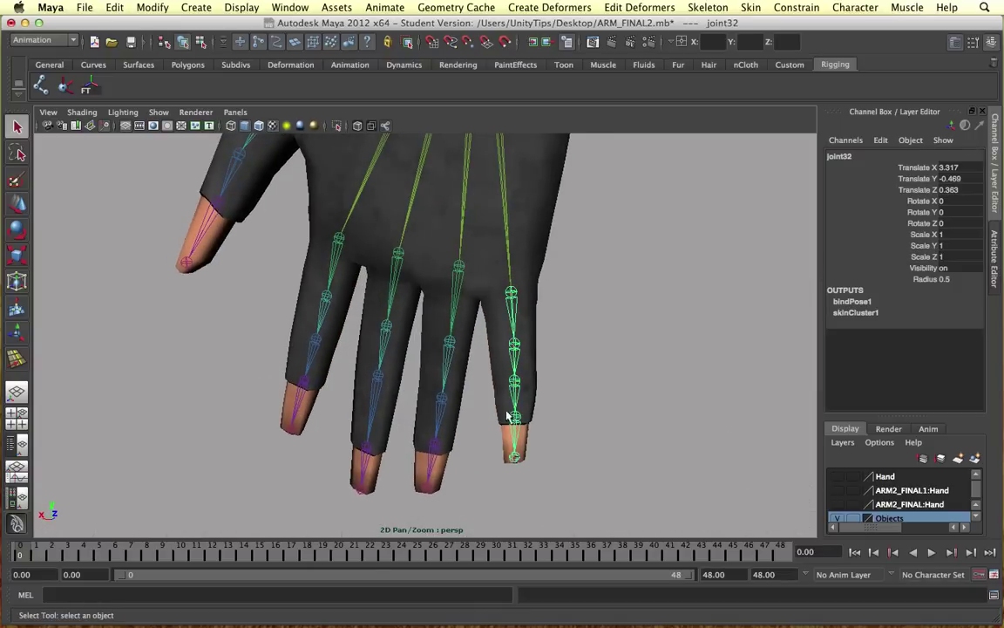
pyautogui.click(513, 458)
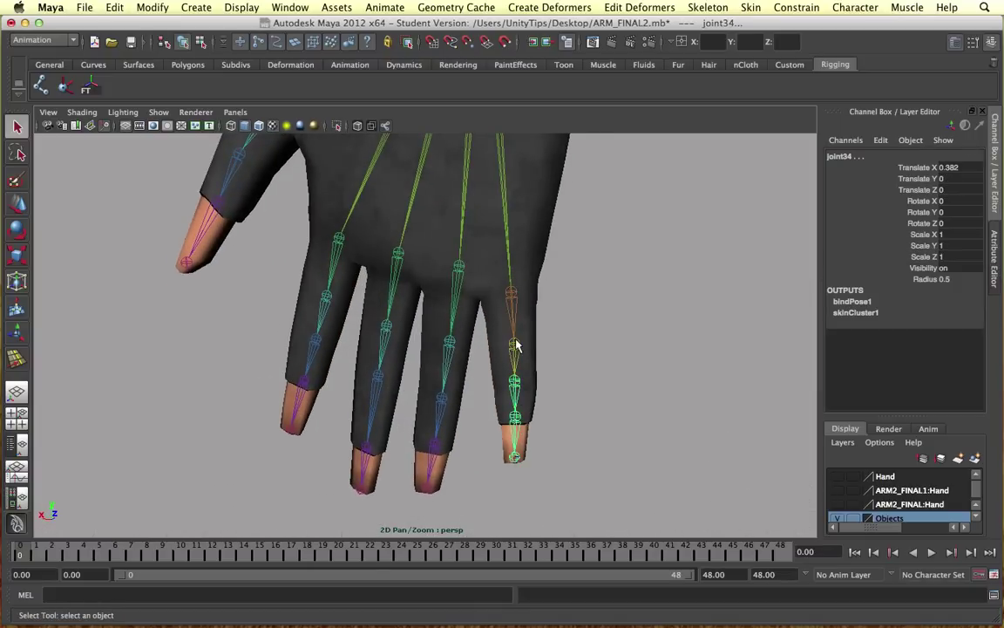
pyautogui.click(511, 293)
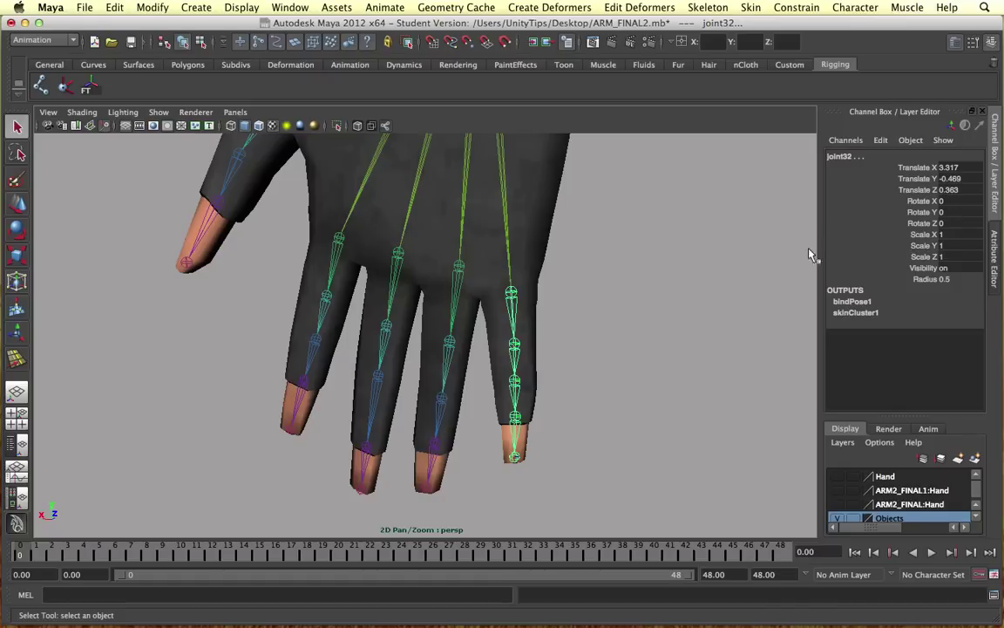
pyautogui.press('e')
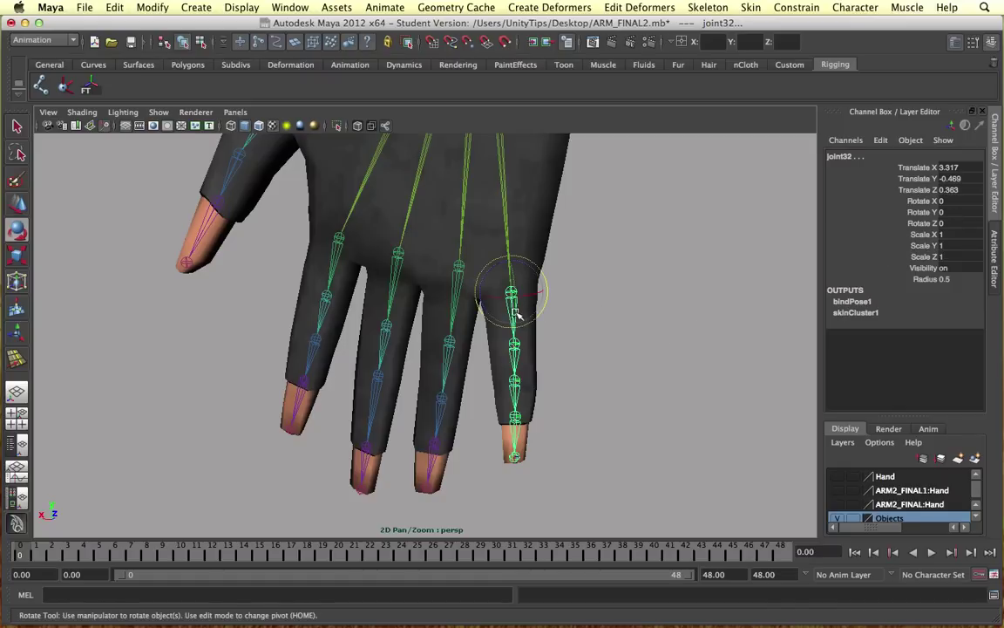
pyautogui.moveTo(515, 292); pyautogui.dragTo(409, 312)
pyautogui.press('z')
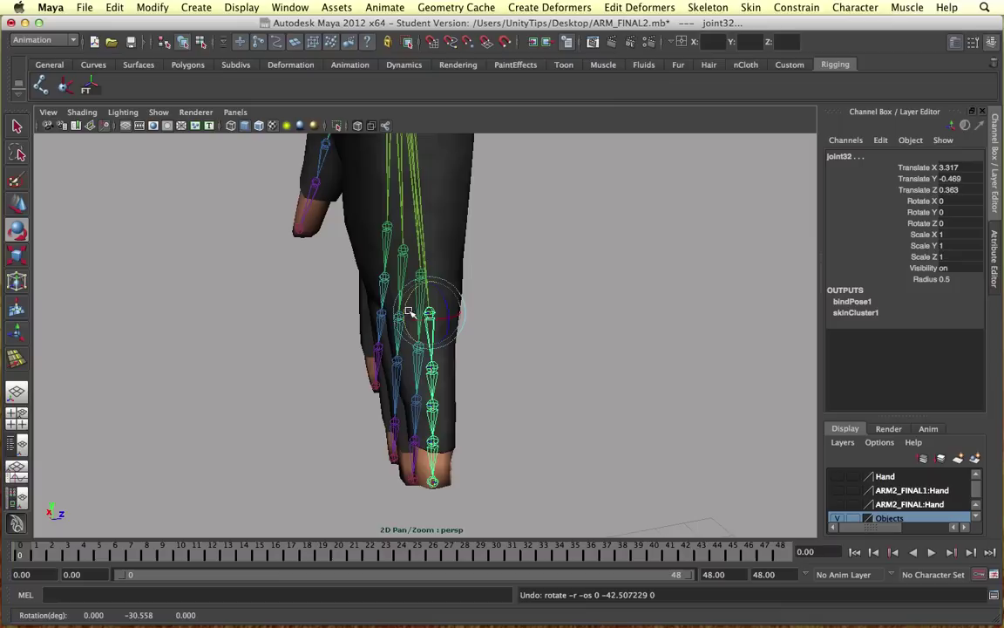
# Create the text "X" as curves in the Times New Roman-Regular font.
pyautogui.keyDown('alt'); pyautogui.moveTo(493, 334); pyautogui.dragTo(556, 326); pyautogui.keyUp('alt')
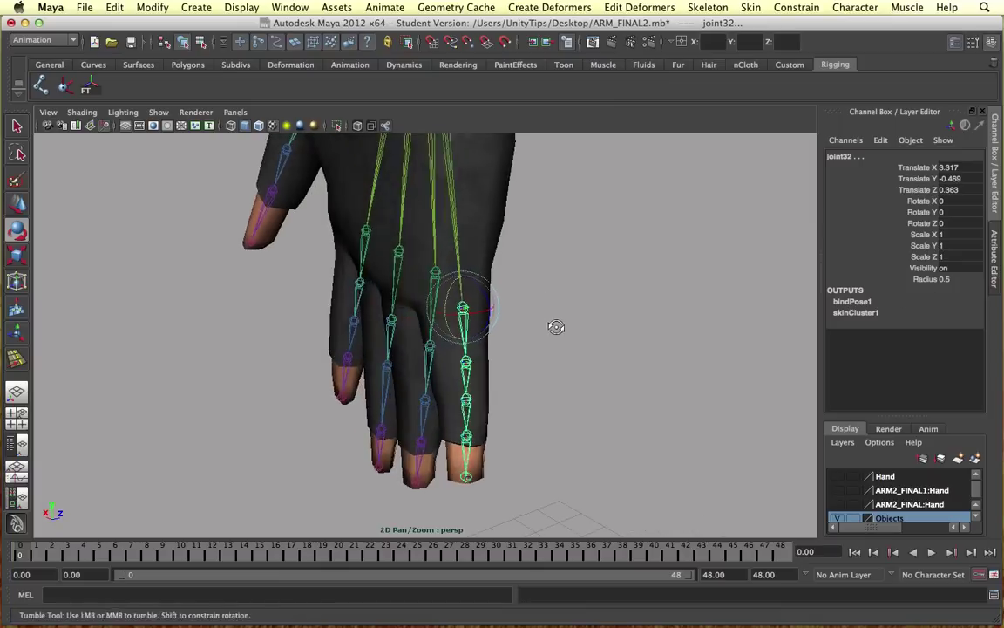
pyautogui.keyDown('alt'); pyautogui.moveTo(556, 325); pyautogui.dragTo(479, 293, button='right'); pyautogui.keyUp('alt')
pyautogui.keyDown('alt'); pyautogui.moveTo(480, 293); pyautogui.dragTo(610, 293); pyautogui.keyUp('alt')
pyautogui.click(196, 7)
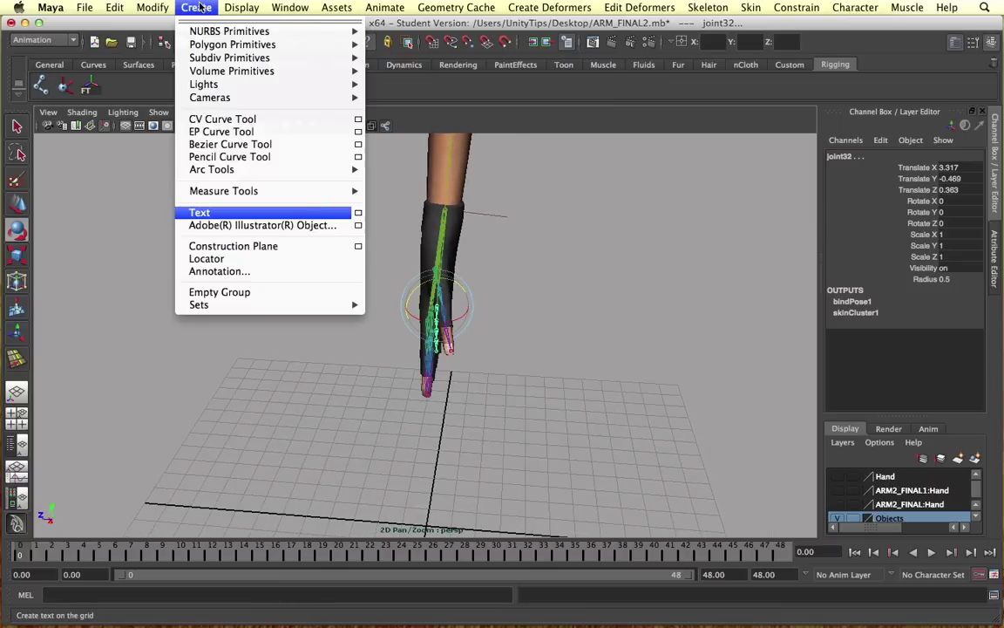
pyautogui.click(395, 222)
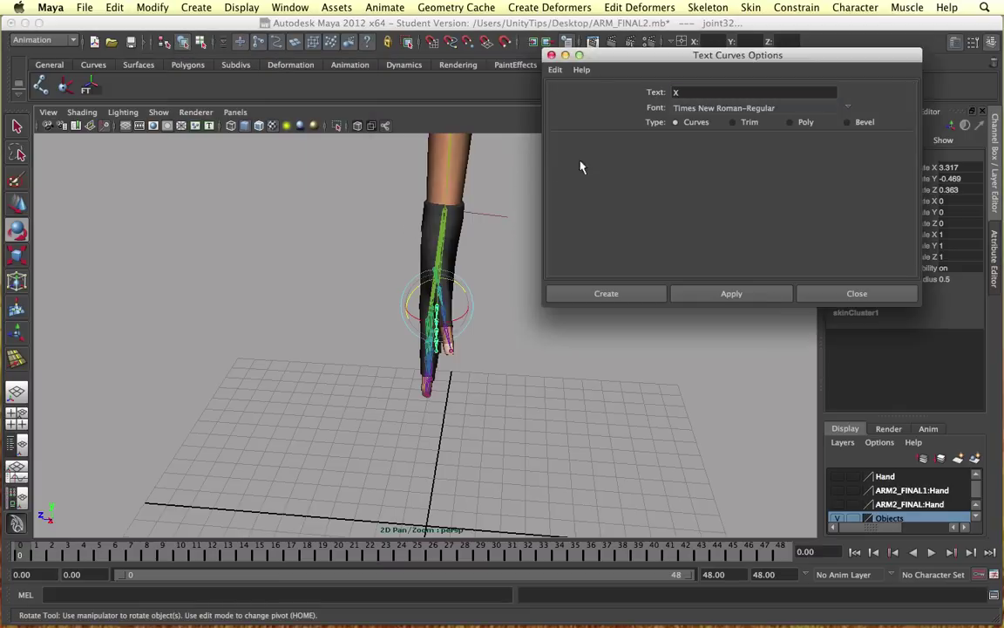
pyautogui.moveTo(689, 92); pyautogui.dragTo(662, 96)
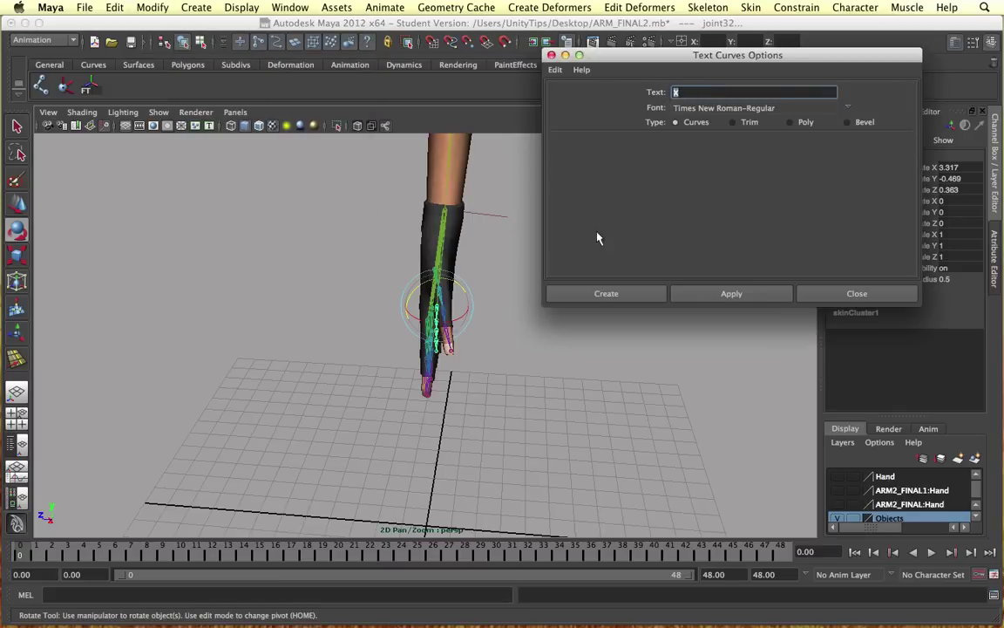
pyautogui.click(586, 290)
# Move the X text curve up from the grid to beside the gloved hand.
pyautogui.press('w')
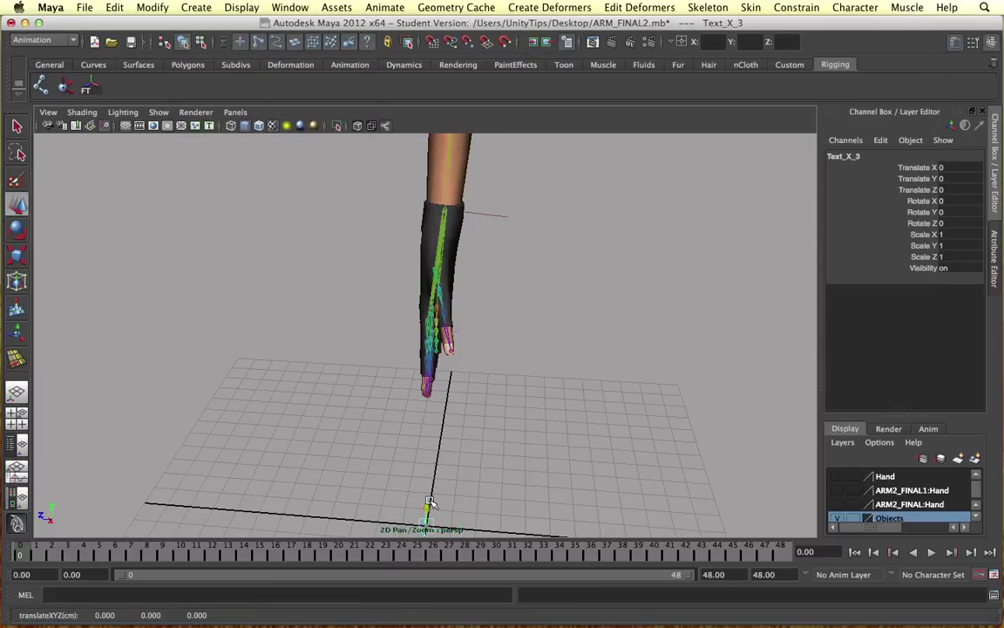
pyautogui.moveTo(425, 502); pyautogui.dragTo(451, 394)
pyautogui.press('v')
pyautogui.moveTo(435, 255); pyautogui.dragTo(437, 245, button='middle')
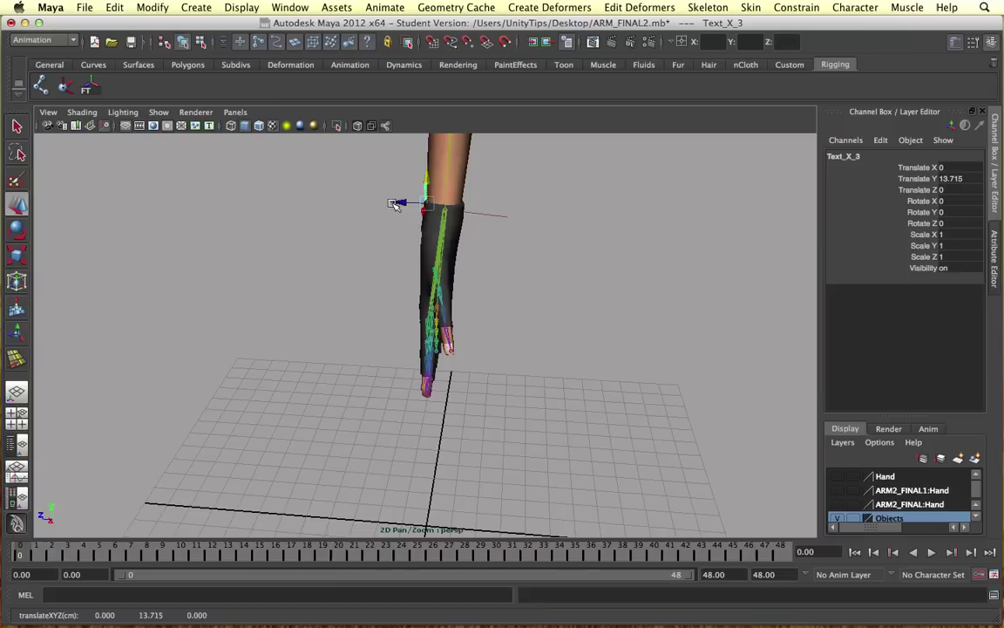
pyautogui.moveTo(396, 203); pyautogui.dragTo(406, 276)
# Scale the X uniformly to about 3.2 and position it beside the hand at about X 1.78, Y 11.15, Z 1.05.
pyautogui.press('r')
pyautogui.moveTo(412, 232); pyautogui.dragTo(475, 168)
pyautogui.keyDown('alt'); pyautogui.moveTo(617, 206); pyautogui.dragTo(591, 229); pyautogui.keyUp('alt')
pyautogui.press('w')
pyautogui.moveTo(401, 277); pyautogui.dragTo(379, 303)
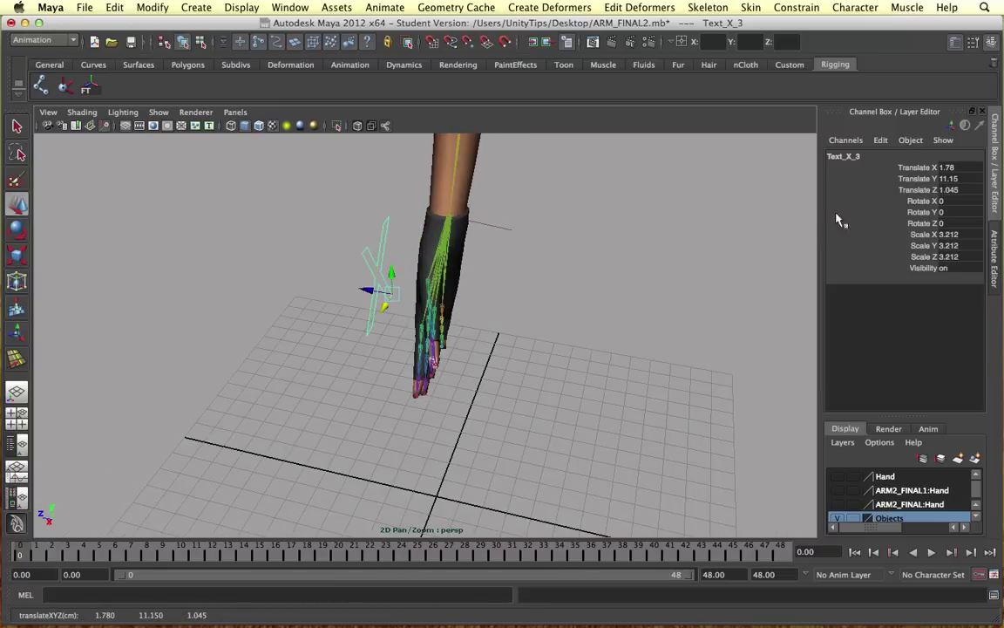
# Make all Rotate, Scale, Translate and Visibility channels of the X's curve1 nonkeyable and hidden.
pyautogui.moveTo(915, 168); pyautogui.dragTo(944, 271)
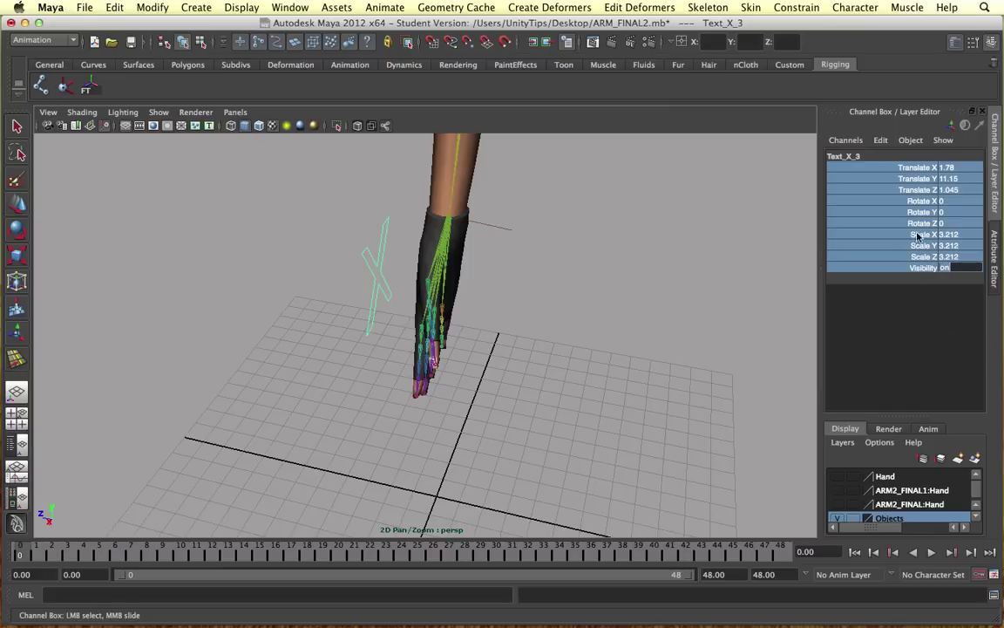
pyautogui.click(376, 267)
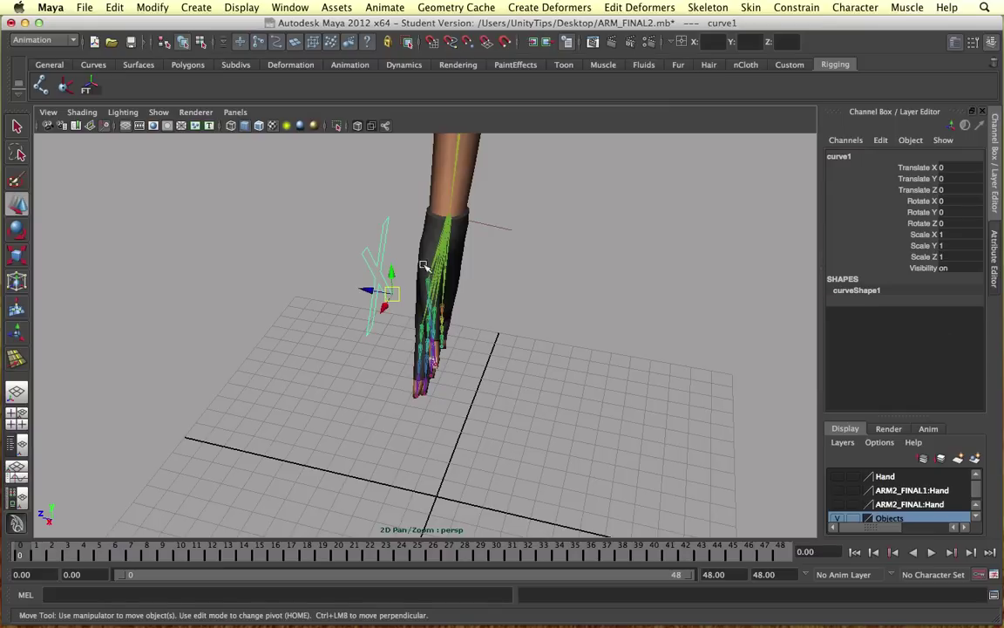
pyautogui.keyDown('alt'); pyautogui.moveTo(404, 252); pyautogui.dragTo(354, 258); pyautogui.keyUp('alt')
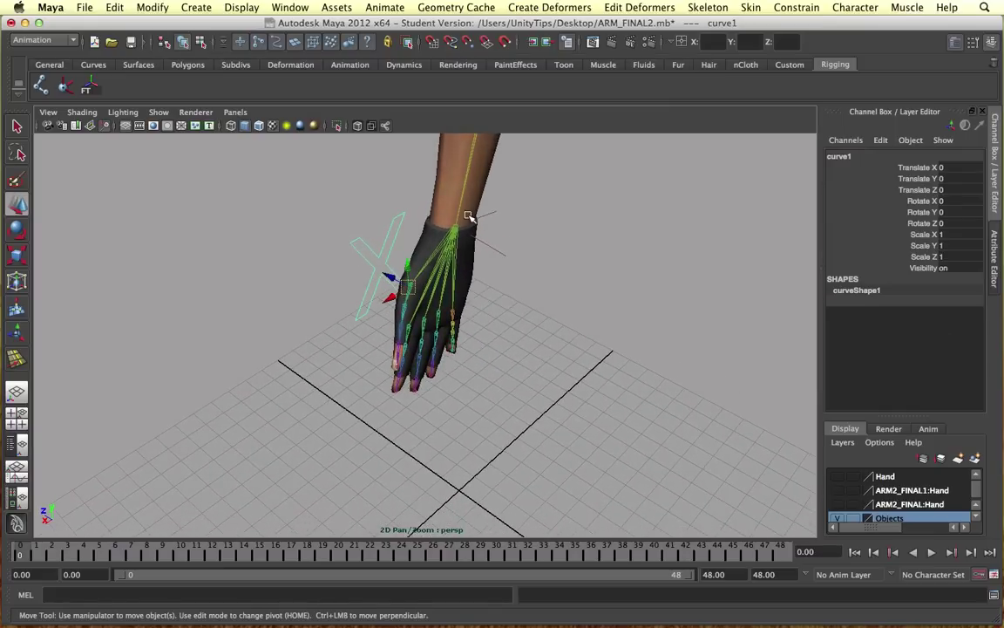
pyautogui.click(880, 140)
pyautogui.click(906, 194)
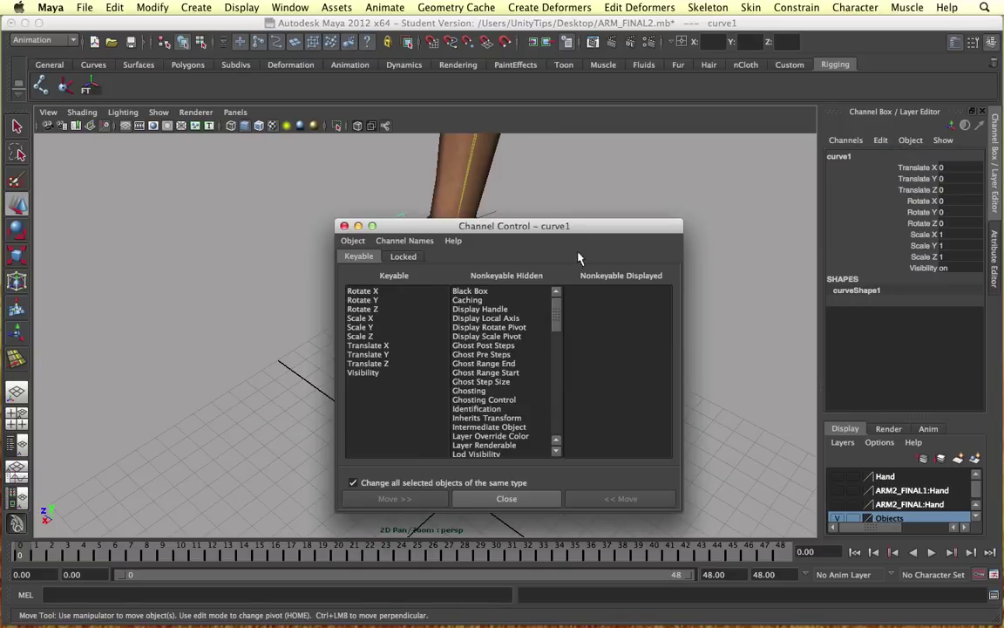
pyautogui.moveTo(373, 293); pyautogui.dragTo(362, 373)
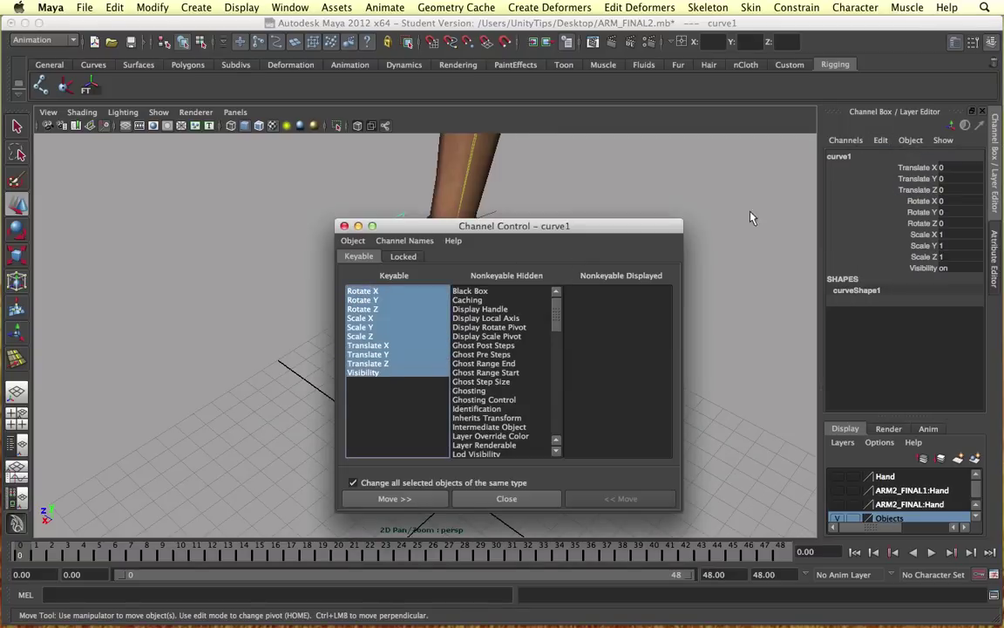
pyautogui.click(394, 499)
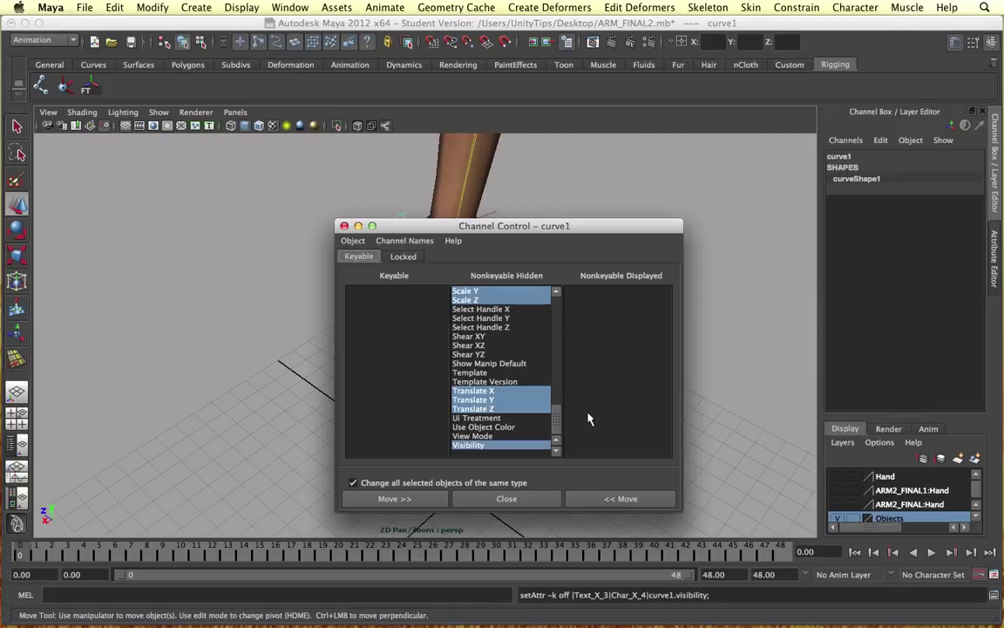
pyautogui.click(507, 498)
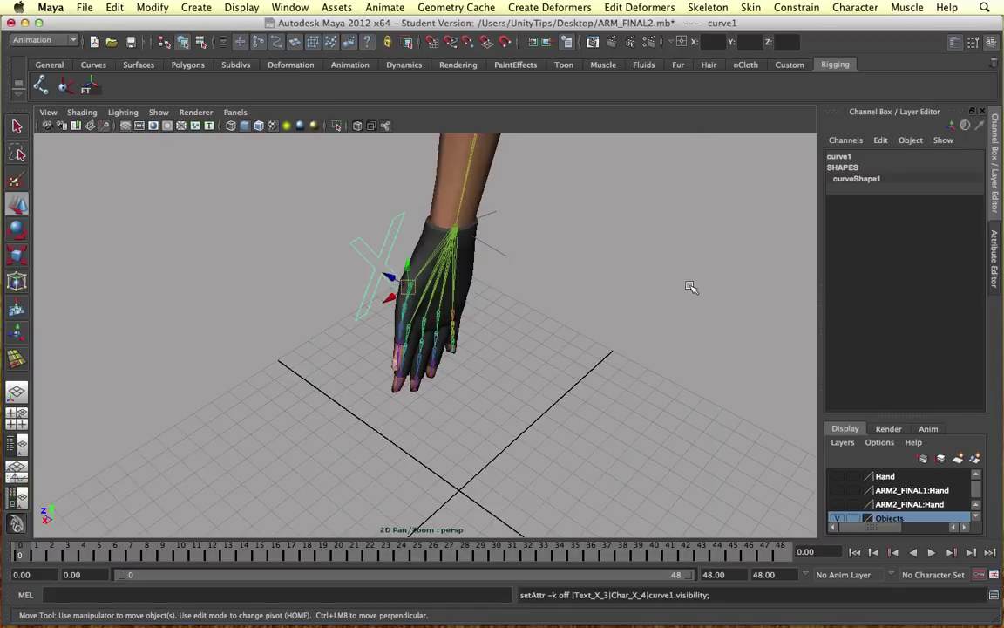
# Open the Add Attribute settings for the X curve.
pyautogui.click(437, 243)
pyautogui.click(358, 209)
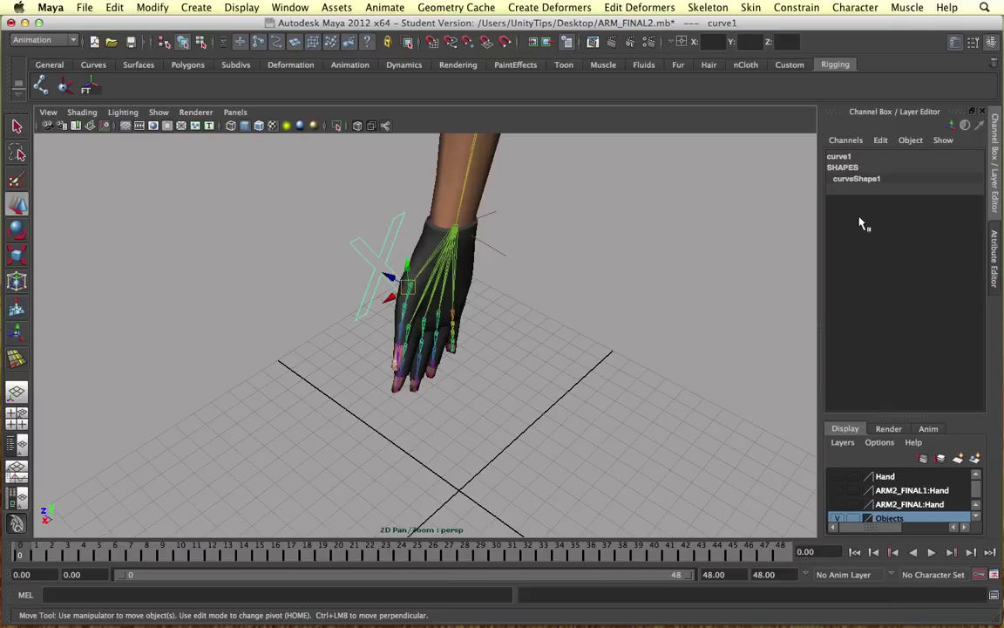
pyautogui.click(881, 141)
pyautogui.click(896, 248)
pyautogui.click(685, 130)
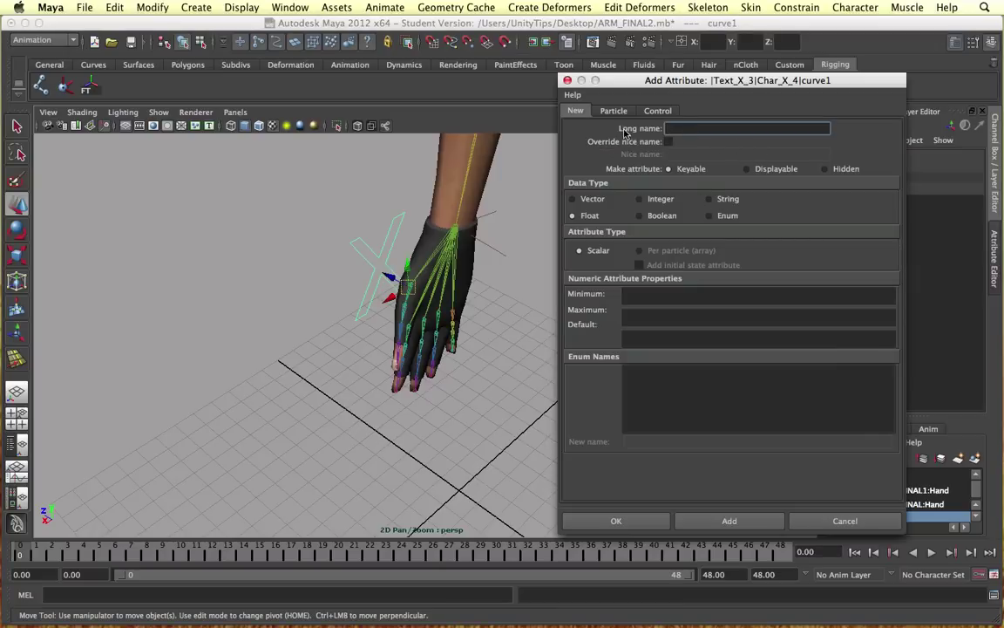
# Name the new attribute Finger1_Control.
pyautogui.keyDown('alt'); pyautogui.moveTo(415, 195); pyautogui.dragTo(419, 300); pyautogui.keyUp('alt')
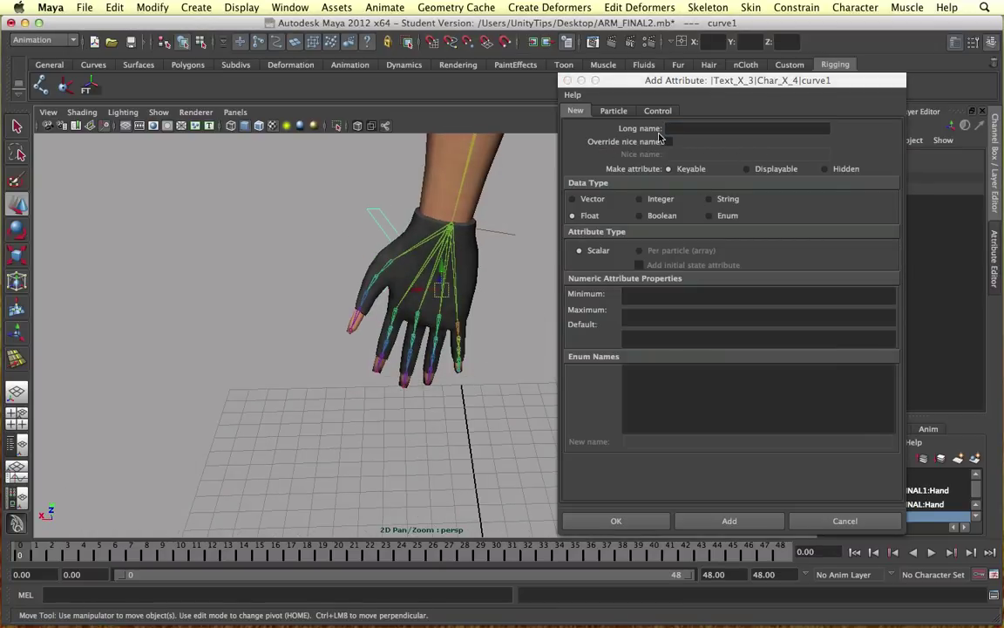
pyautogui.press('f')
pyautogui.press('e')
pyautogui.press('r')
pyautogui.click(690, 130)
pyautogui.scroll(-6, 448, 235)
pyautogui.keyDown('alt'); pyautogui.moveTo(448, 235); pyautogui.dragTo(401, 205, button='middle'); pyautogui.keyUp('alt')
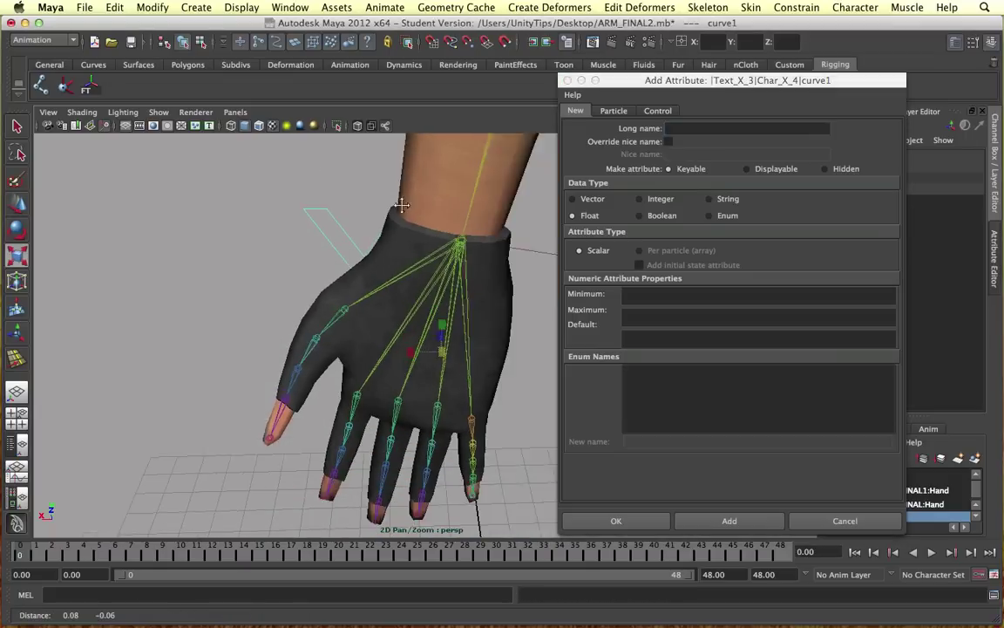
pyautogui.scroll(-2, 421, 219)
pyautogui.scroll(8, 555, 190)
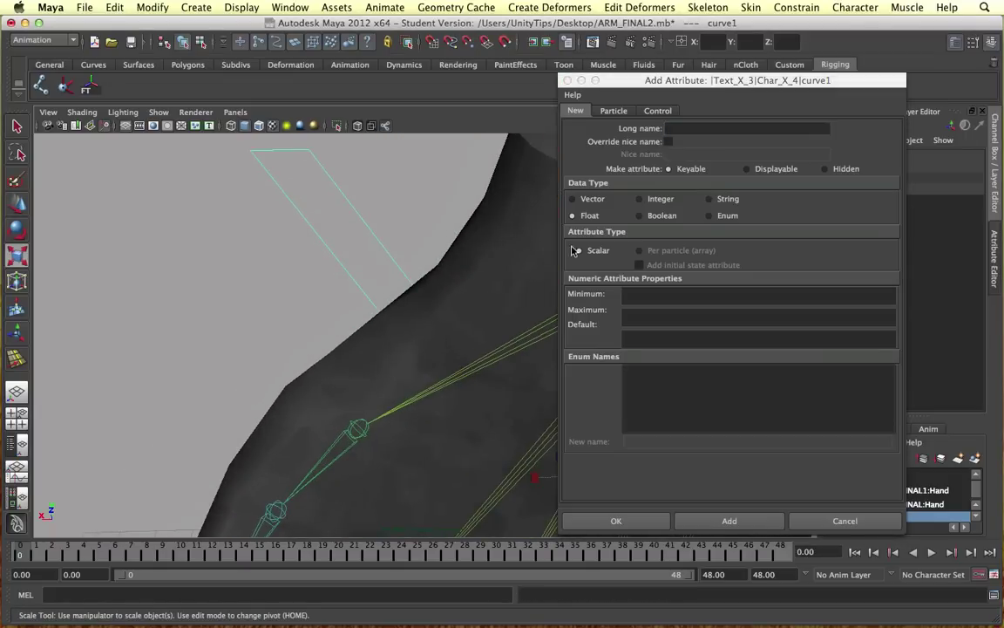
pyautogui.scroll(-8, 399, 229)
pyautogui.click(704, 128)
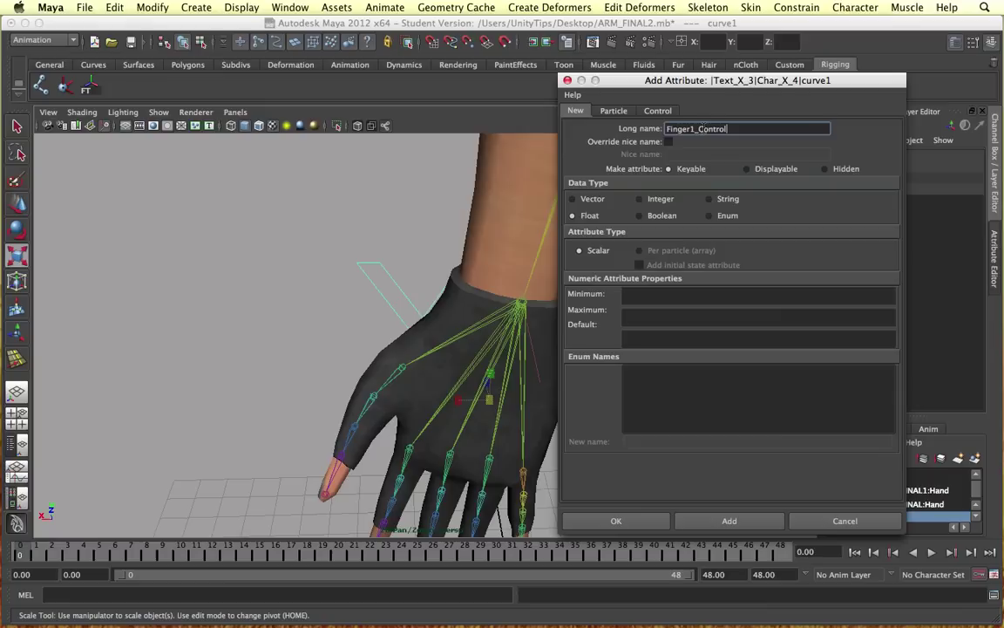
# Give Finger1_Control a minimum of -10, a maximum of 10 and a default of 0, and add it to the curve.
pyautogui.moveTo(626, 80); pyautogui.dragTo(558, 80)
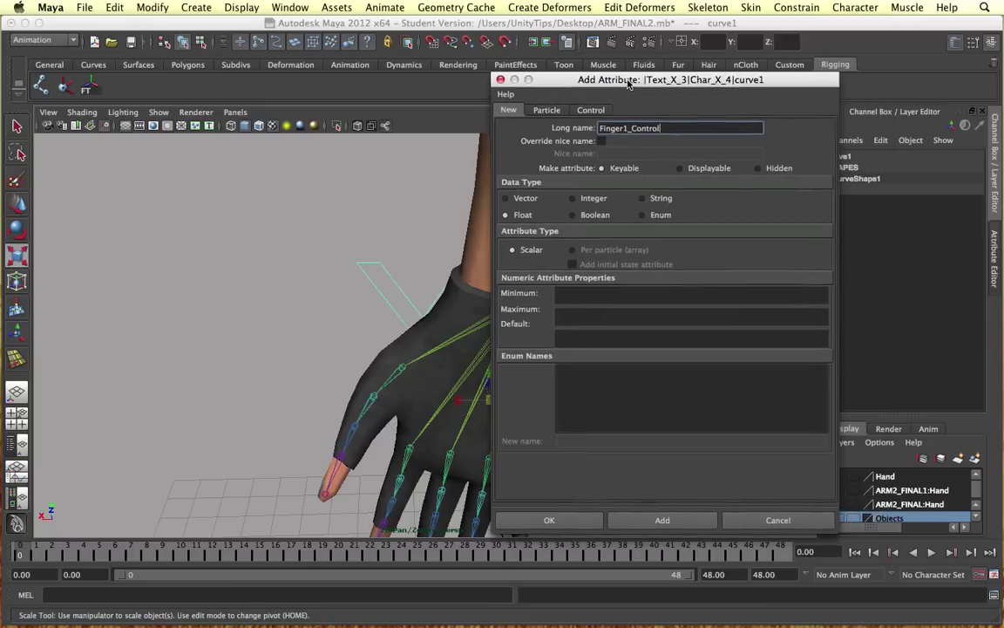
pyautogui.keyDown('alt'); pyautogui.moveTo(333, 278); pyautogui.dragTo(284, 217, button='middle'); pyautogui.keyUp('alt')
pyautogui.scroll(-5, 305, 233)
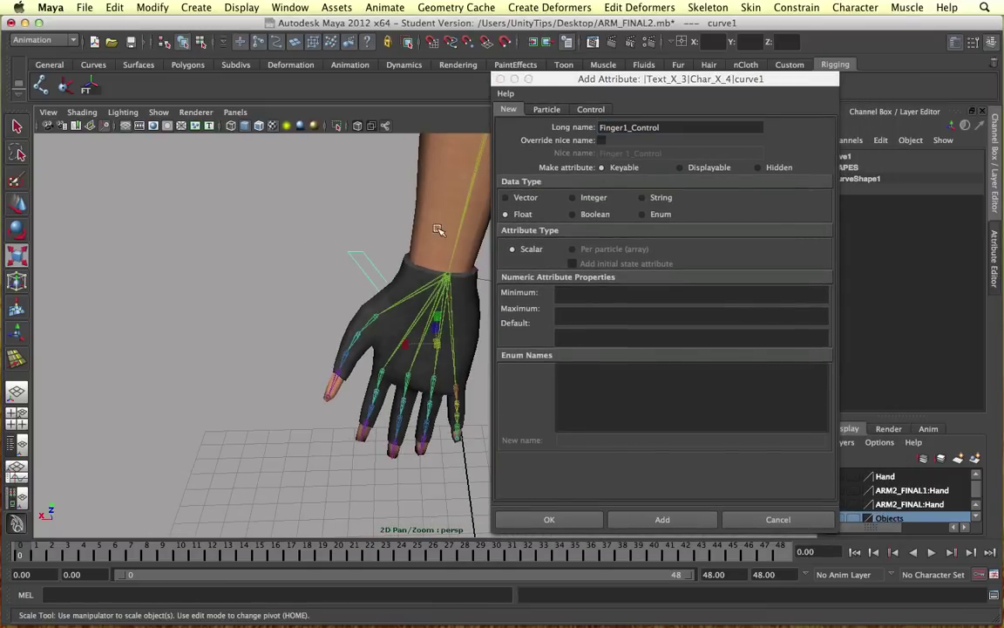
pyautogui.click(584, 294)
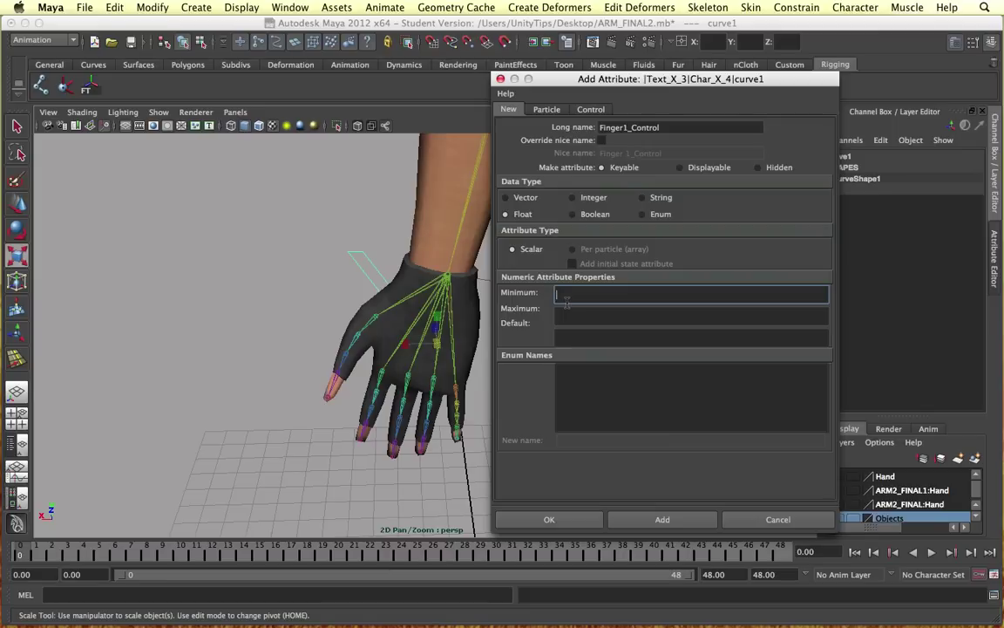
pyautogui.write('-10')
pyautogui.press('Tab')
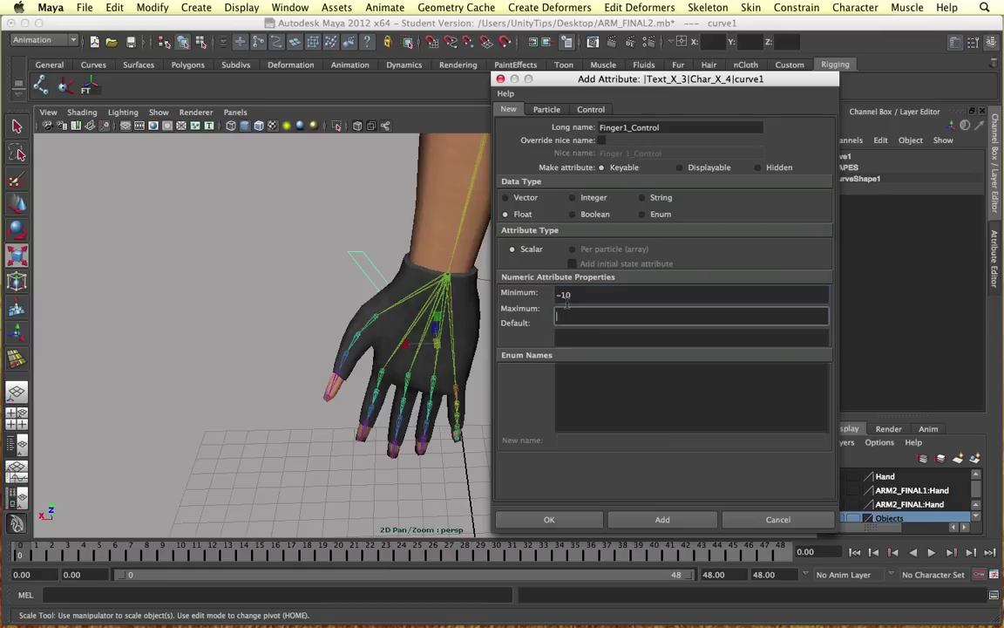
pyautogui.write('10')
pyautogui.press('Tab')
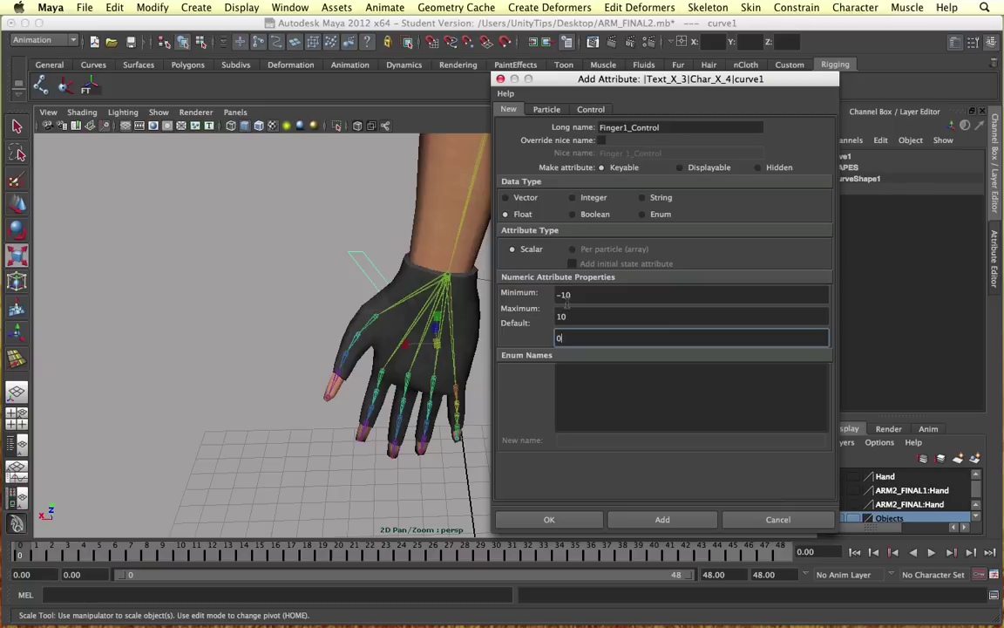
pyautogui.keyDown('alt'); pyautogui.moveTo(426, 347); pyautogui.dragTo(406, 310, button='middle'); pyautogui.keyUp('alt')
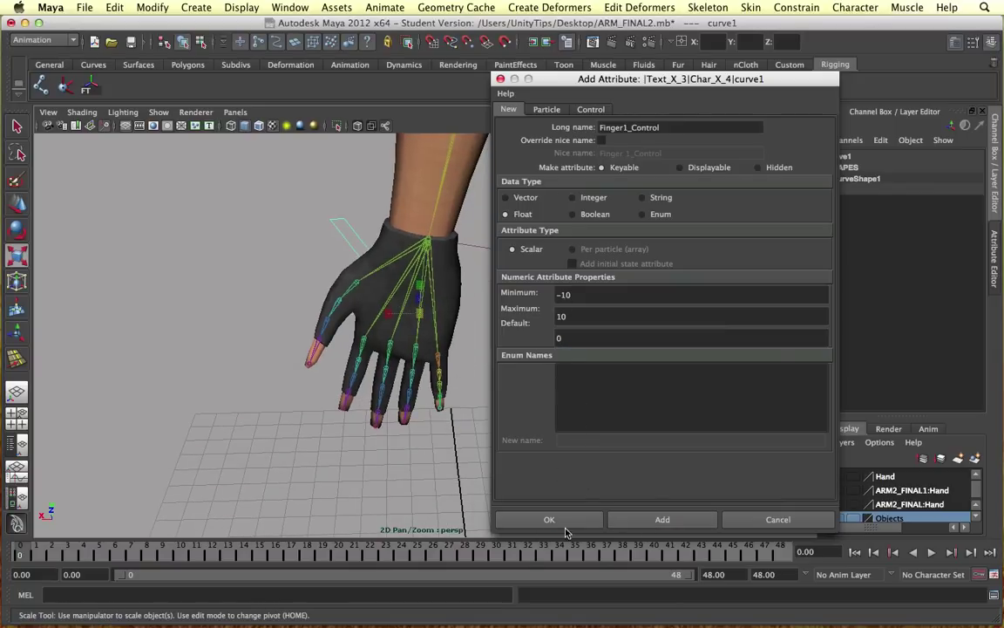
pyautogui.click(637, 519)
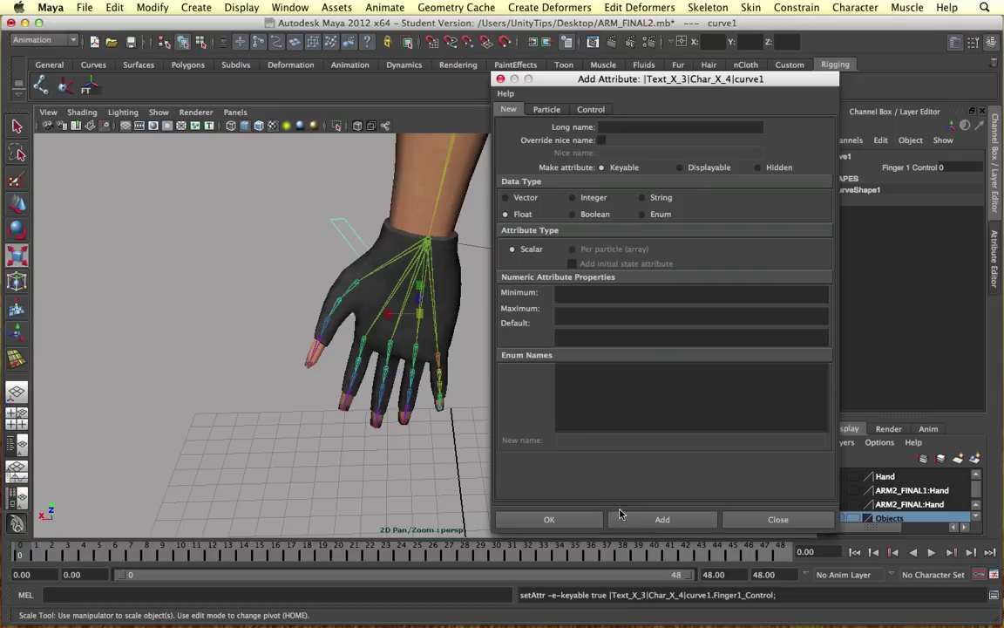
pyautogui.click(500, 78)
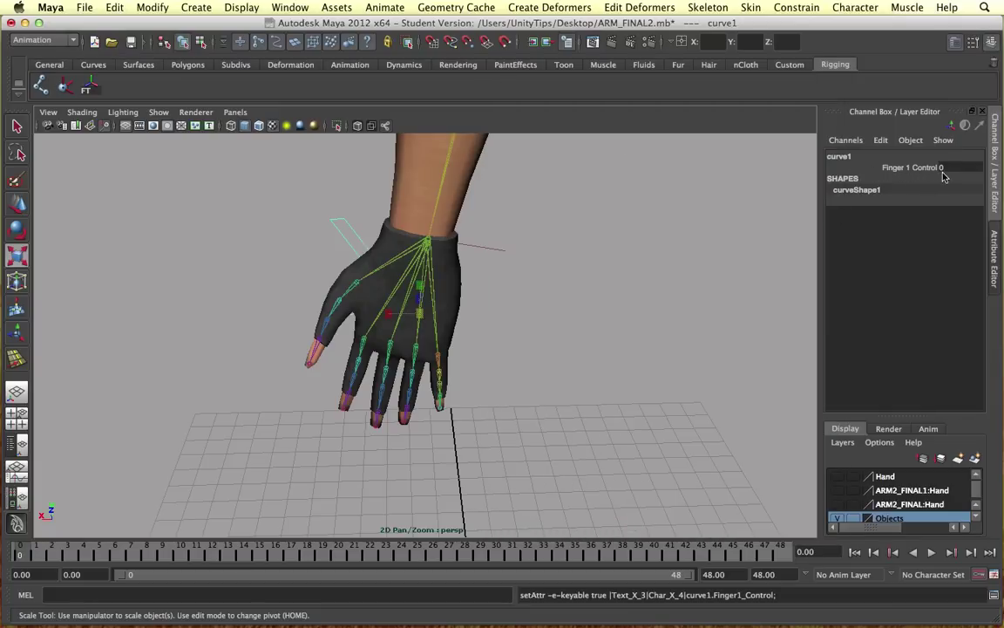
# Select the X curve's Finger 1 Control value and choose the Animation menu set.
pyautogui.click(950, 167)
pyautogui.keyDown('alt'); pyautogui.moveTo(494, 302); pyautogui.dragTo(540, 288); pyautogui.keyUp('alt')
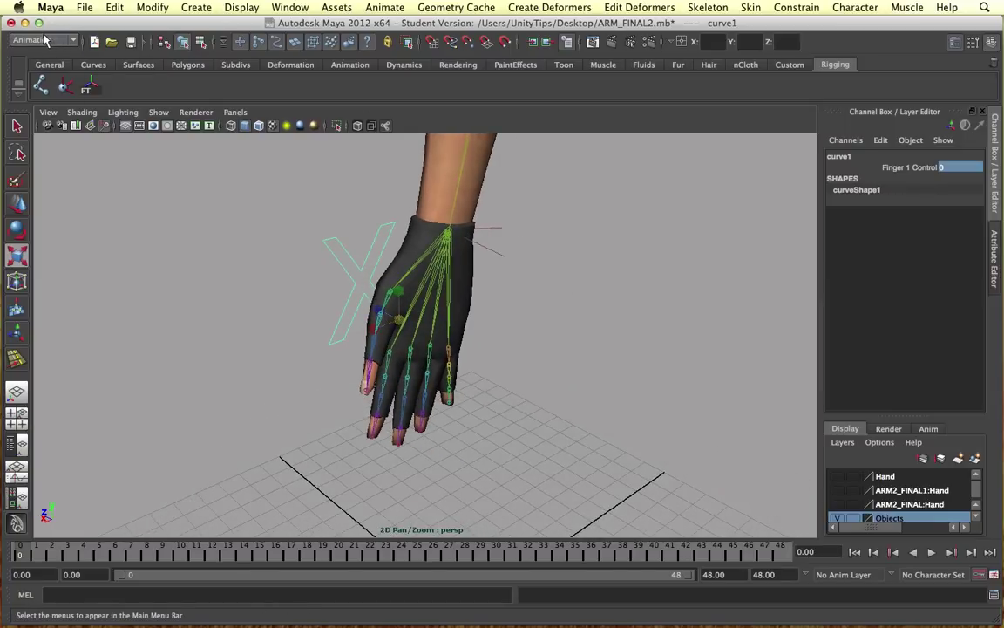
pyautogui.click(34, 40)
pyautogui.click(27, 53)
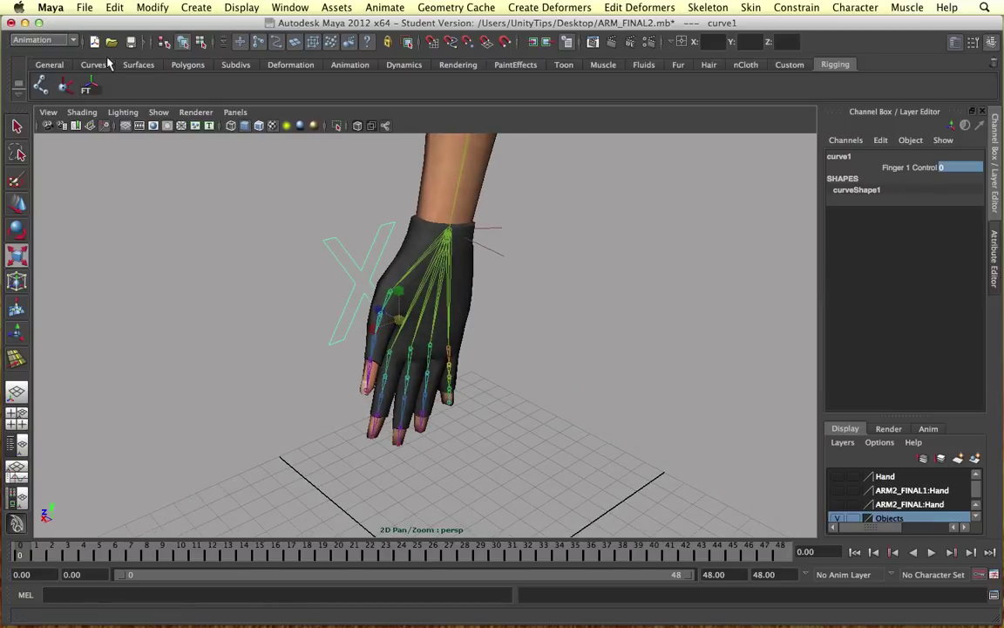
# Open the Set Driven Key window and place it clear of the hand model.
pyautogui.click(384, 7)
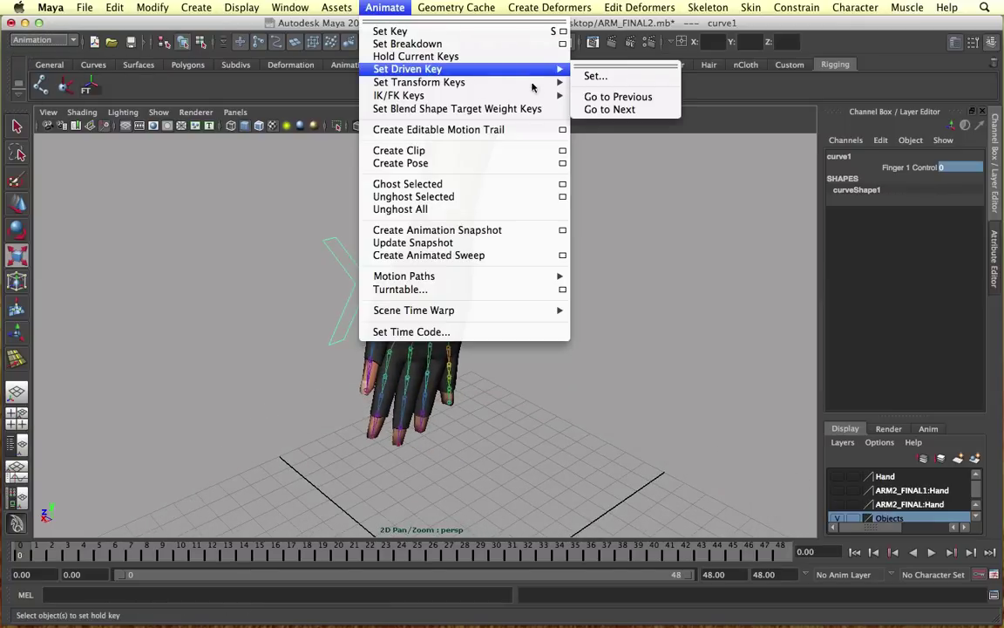
pyautogui.moveTo(541, 69)
pyautogui.click(606, 76)
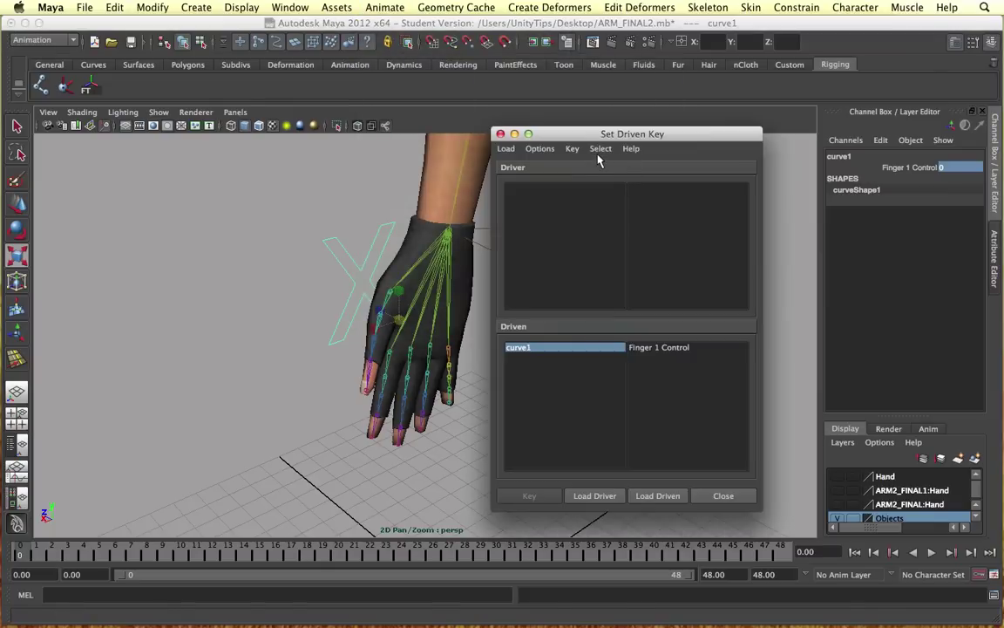
pyautogui.moveTo(610, 131); pyautogui.dragTo(133, 84)
pyautogui.keyDown('alt'); pyautogui.moveTo(501, 166); pyautogui.dragTo(558, 170, button='middle'); pyautogui.keyUp('alt')
pyautogui.keyDown('alt'); pyautogui.moveTo(558, 170); pyautogui.dragTo(511, 179, button='right'); pyautogui.keyUp('alt')
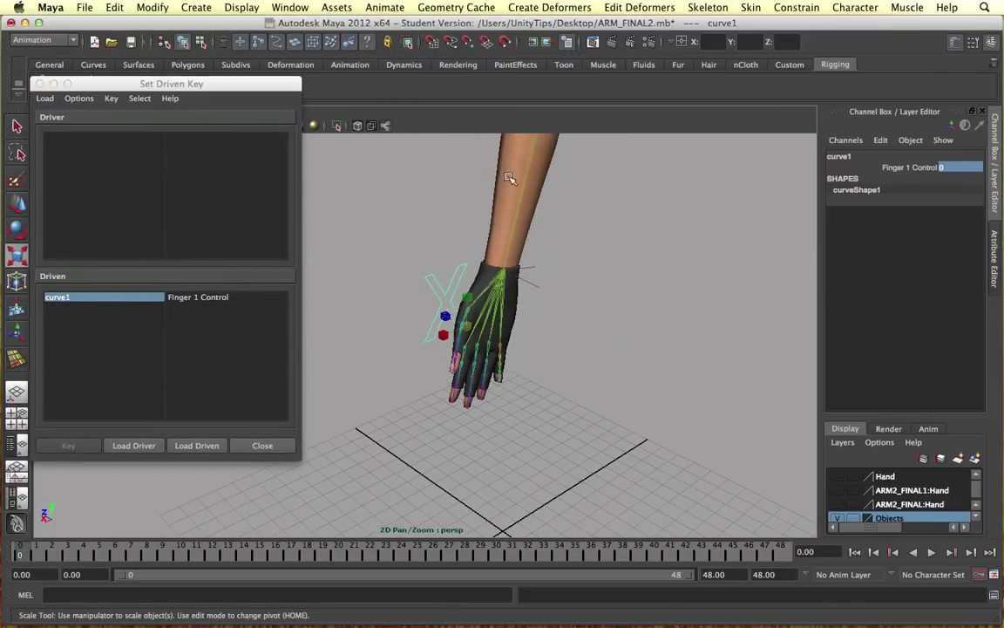
pyautogui.moveTo(220, 92); pyautogui.dragTo(250, 106)
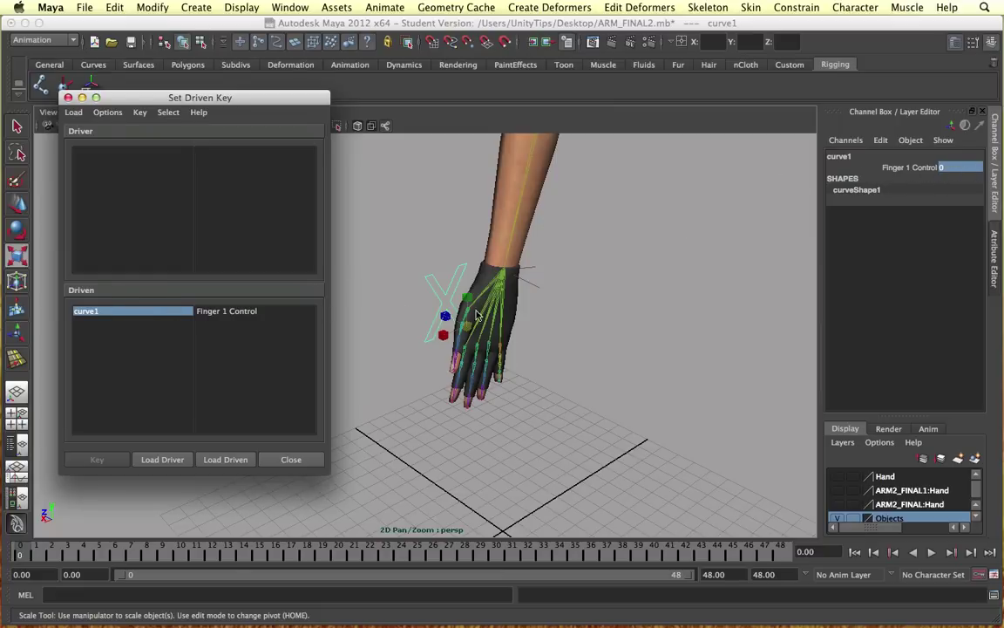
# Load the X curve as the driver and choose its Finger 1 Control attribute as the driving attribute.
pyautogui.scroll(6, 510, 360)
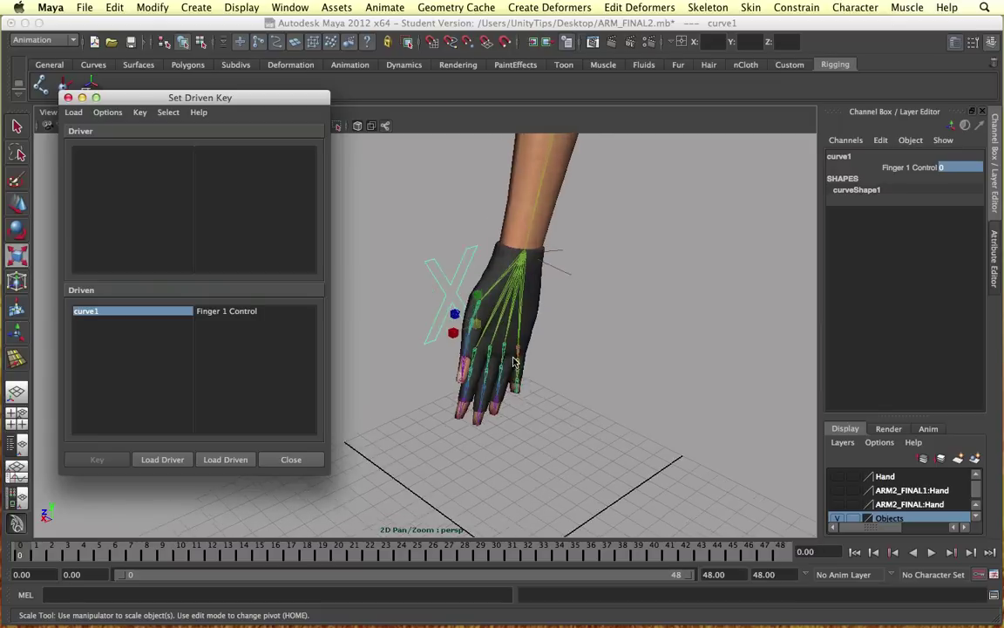
pyautogui.keyDown('alt'); pyautogui.moveTo(514, 361); pyautogui.dragTo(482, 350); pyautogui.keyUp('alt')
pyautogui.keyDown('alt'); pyautogui.moveTo(517, 340); pyautogui.dragTo(575, 343, button='middle'); pyautogui.keyUp('alt')
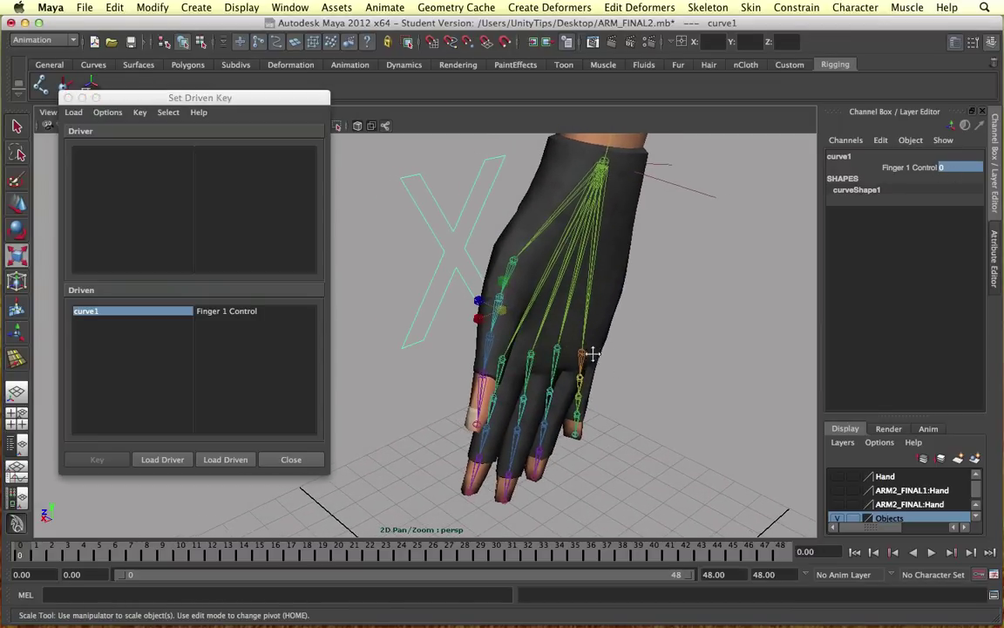
pyautogui.click(129, 153)
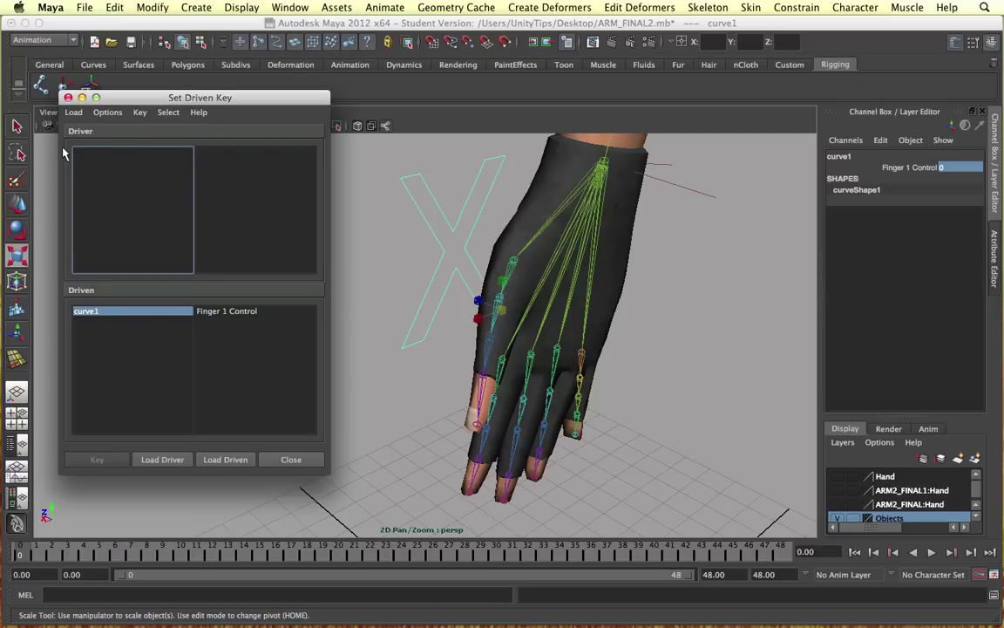
pyautogui.click(435, 196)
pyautogui.click(435, 194)
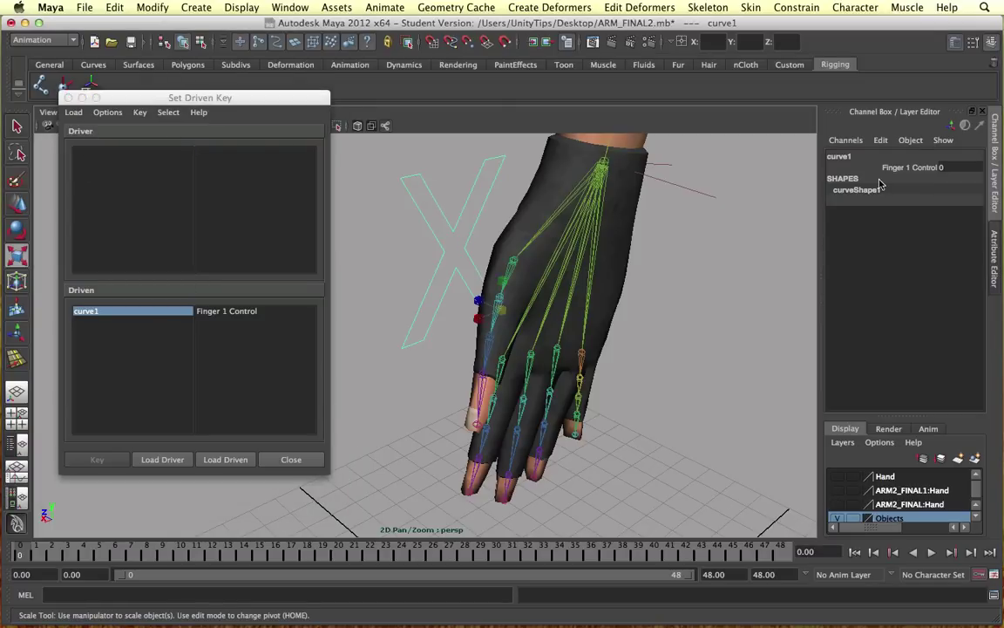
pyautogui.click(922, 167)
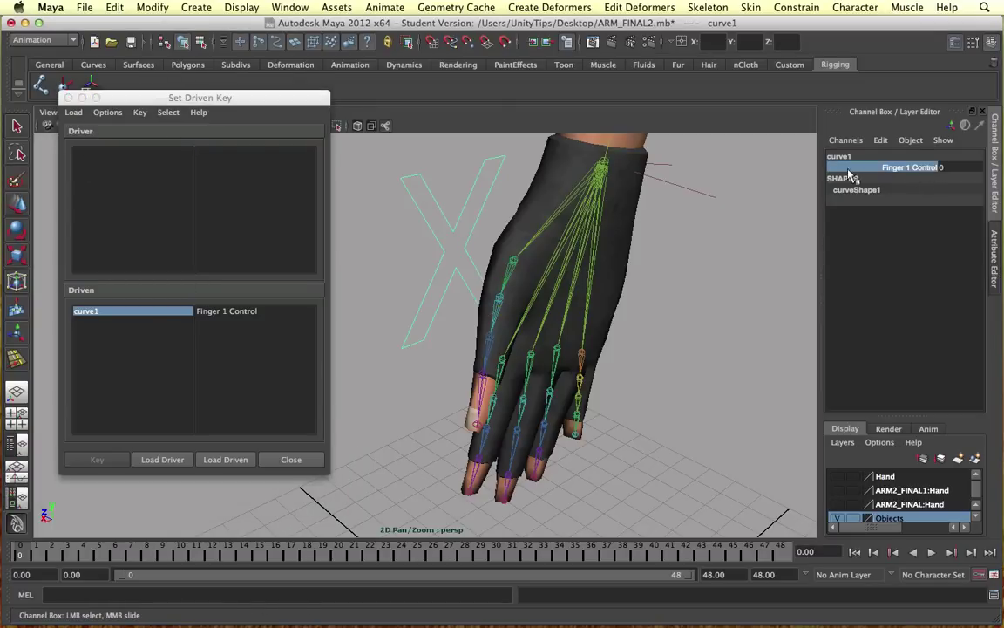
pyautogui.click(163, 458)
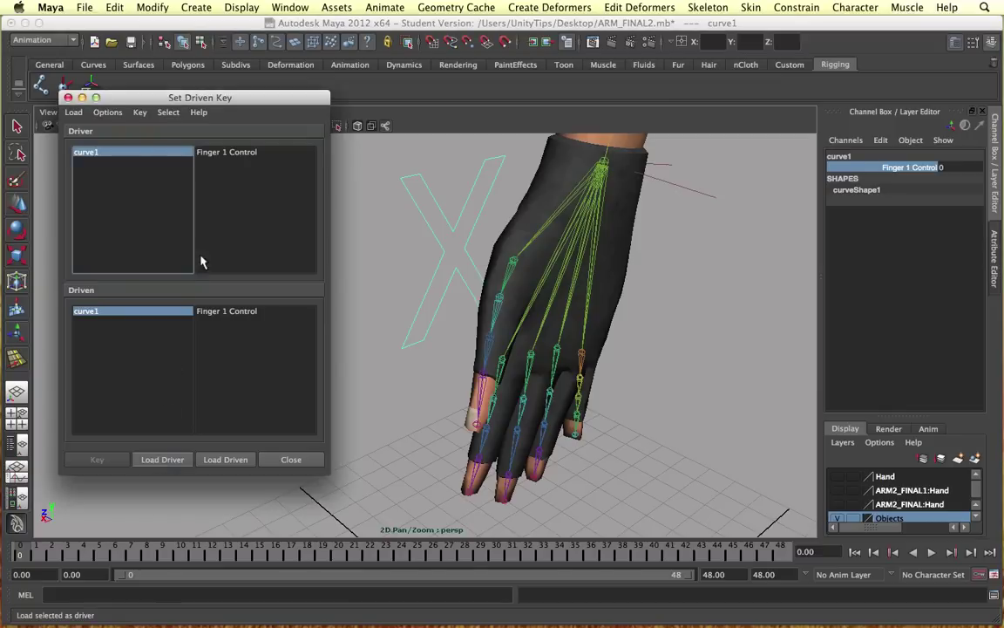
pyautogui.click(222, 150)
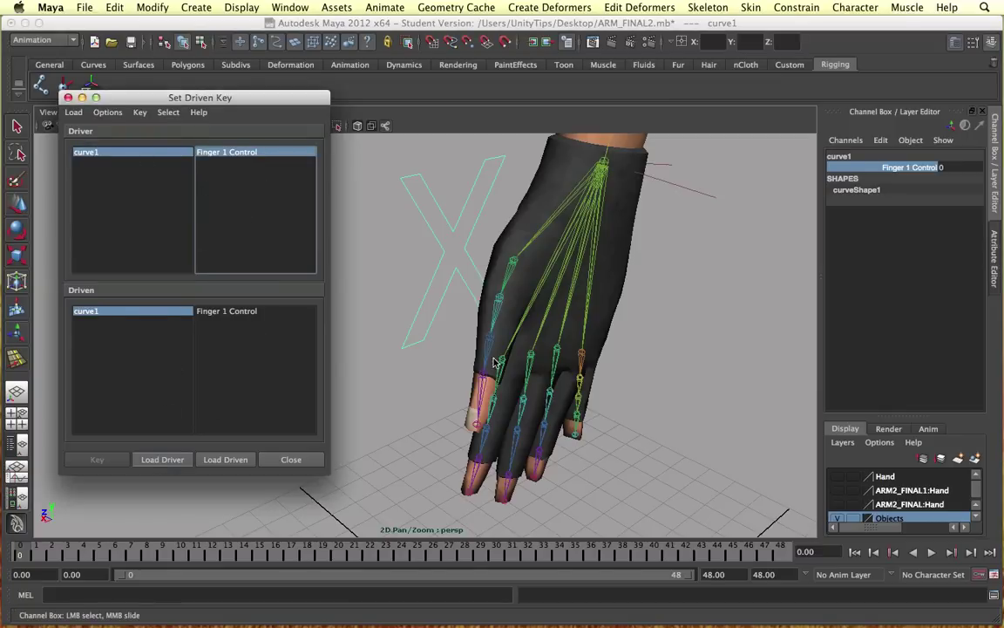
# Select all five joints of the little finger, from tip to base, and load them as the driven objects.
pyautogui.keyDown('alt'); pyautogui.moveTo(666, 382); pyautogui.dragTo(603, 361); pyautogui.keyUp('alt')
pyautogui.click(560, 473)
pyautogui.press('r')
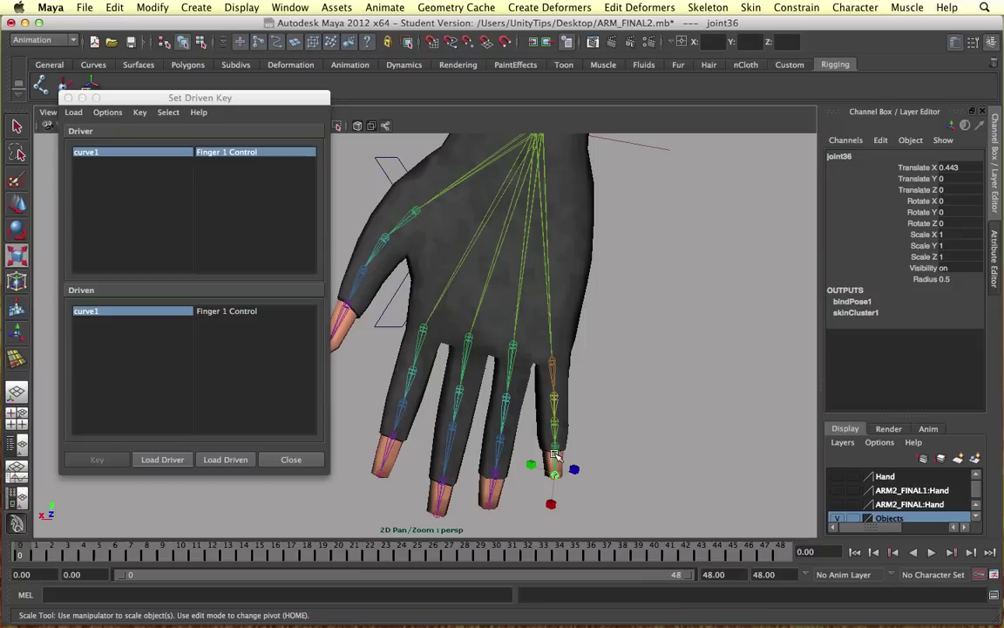
pyautogui.click(552, 361)
pyautogui.keyDown('alt'); pyautogui.moveTo(566, 387); pyautogui.dragTo(636, 373, button='middle'); pyautogui.keyUp('alt')
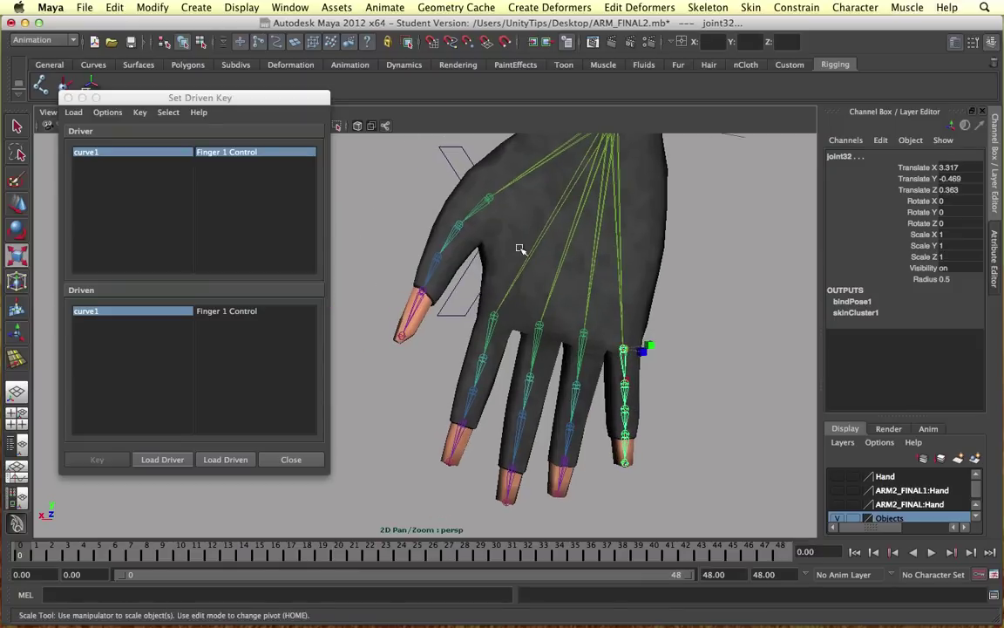
pyautogui.click(290, 7)
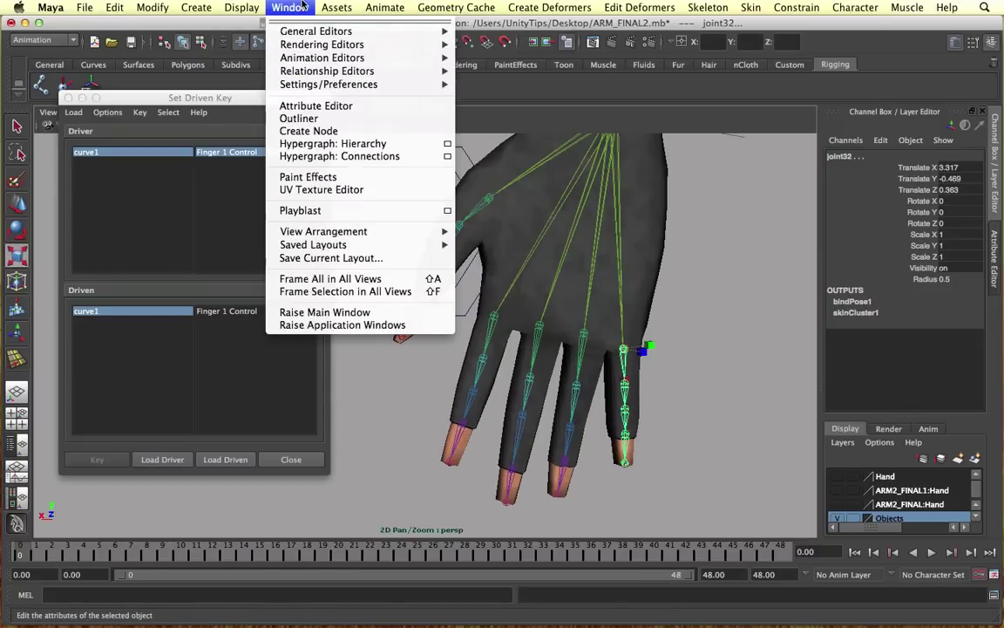
pyautogui.click(302, 8)
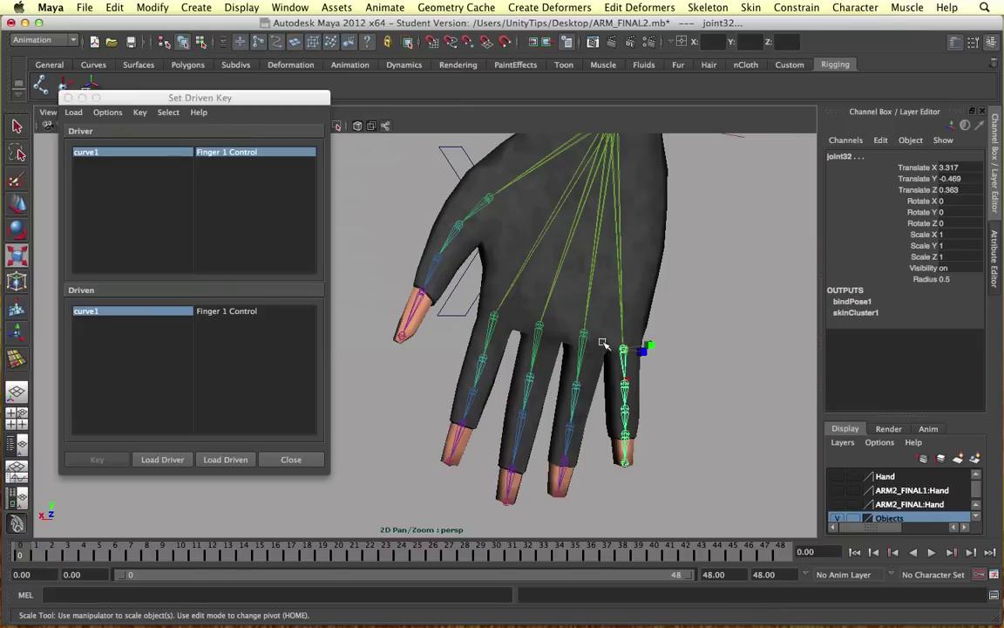
pyautogui.click(226, 459)
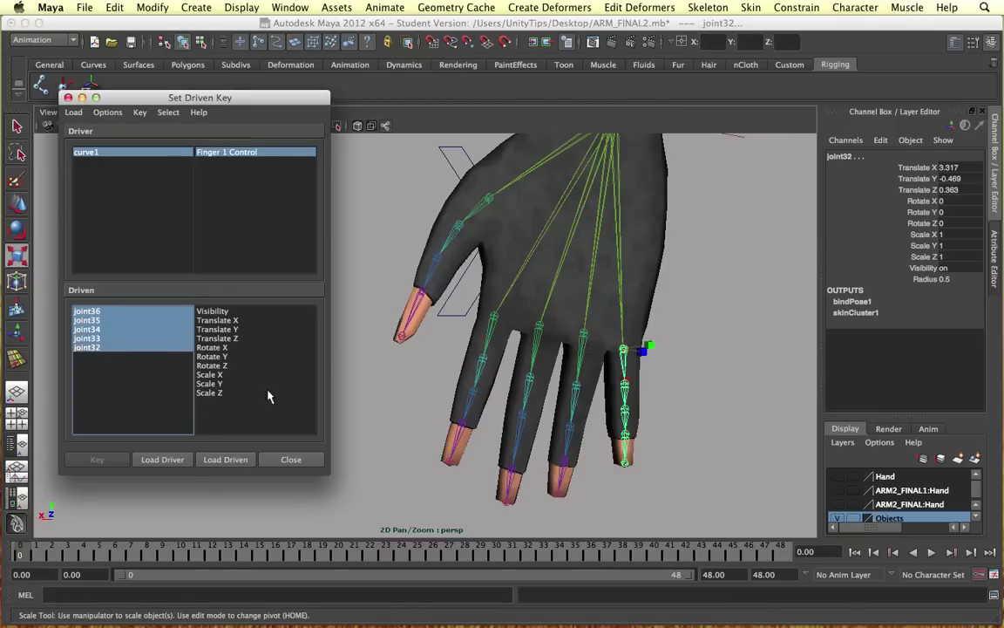
# Test-rotate the little finger's joints about the Y axis and undo the rotation.
pyautogui.keyDown('alt'); pyautogui.moveTo(617, 349); pyautogui.dragTo(612, 364); pyautogui.keyUp('alt')
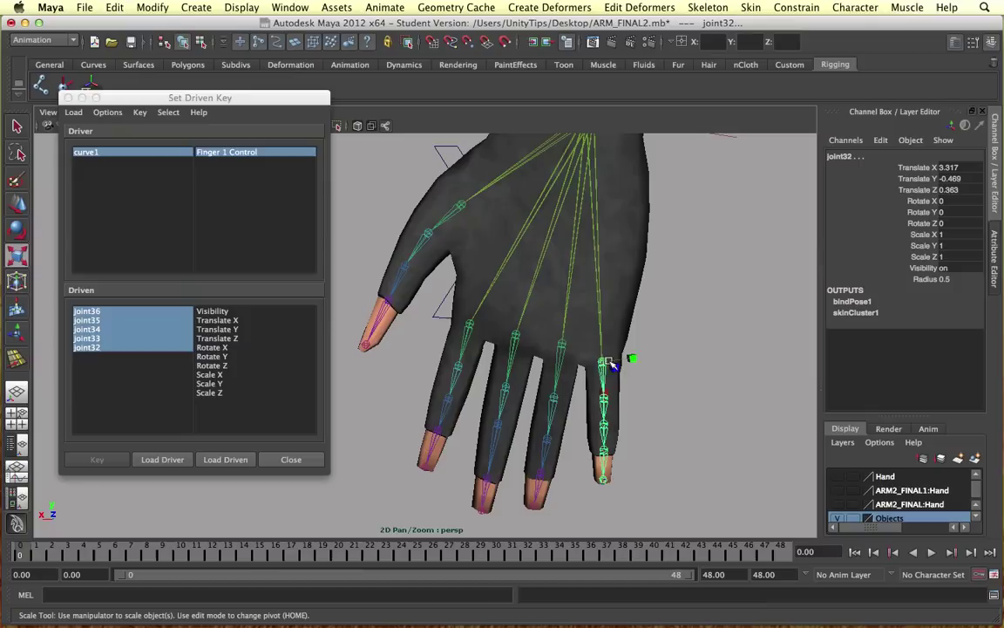
pyautogui.press('e')
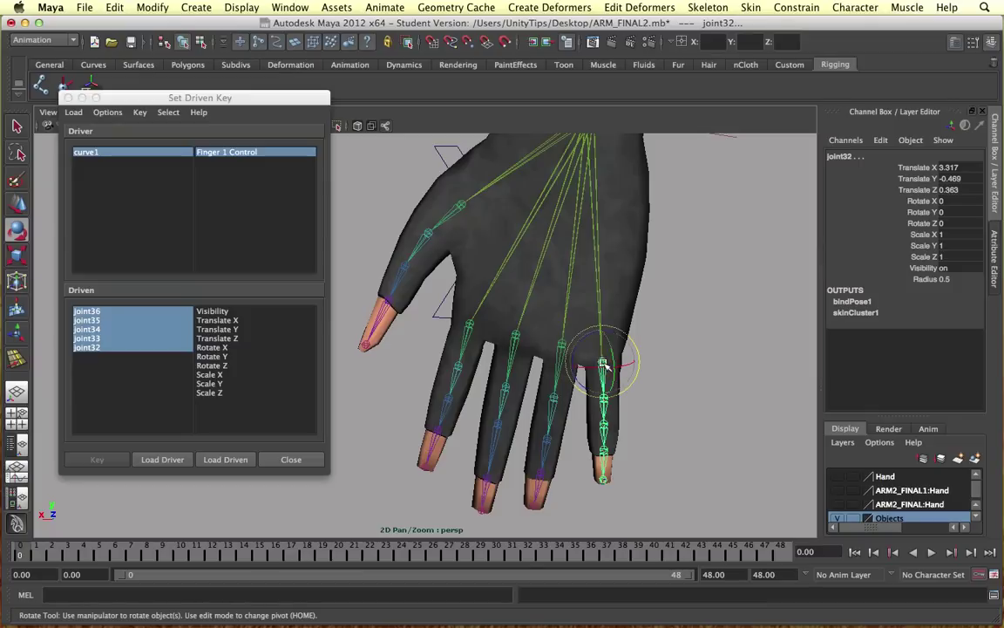
pyautogui.moveTo(614, 356); pyautogui.dragTo(810, 285)
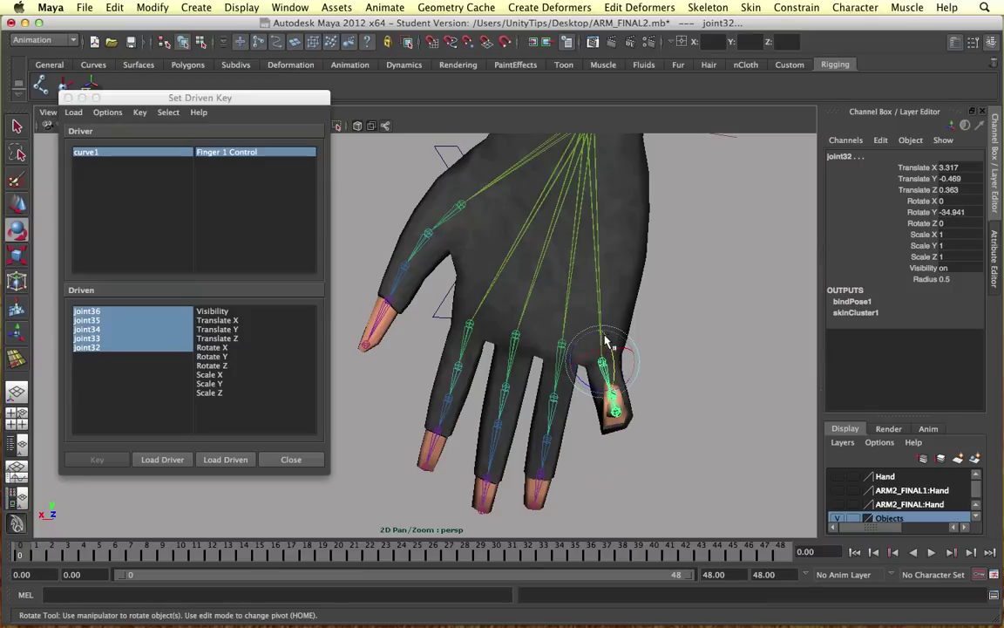
pyautogui.moveTo(604, 340)
pyautogui.mouseDown()
pyautogui.moveTo(602, 319)
pyautogui.moveTo(616, 344)
pyautogui.mouseUp()
pyautogui.press('super+z')
pyautogui.press('super+z')
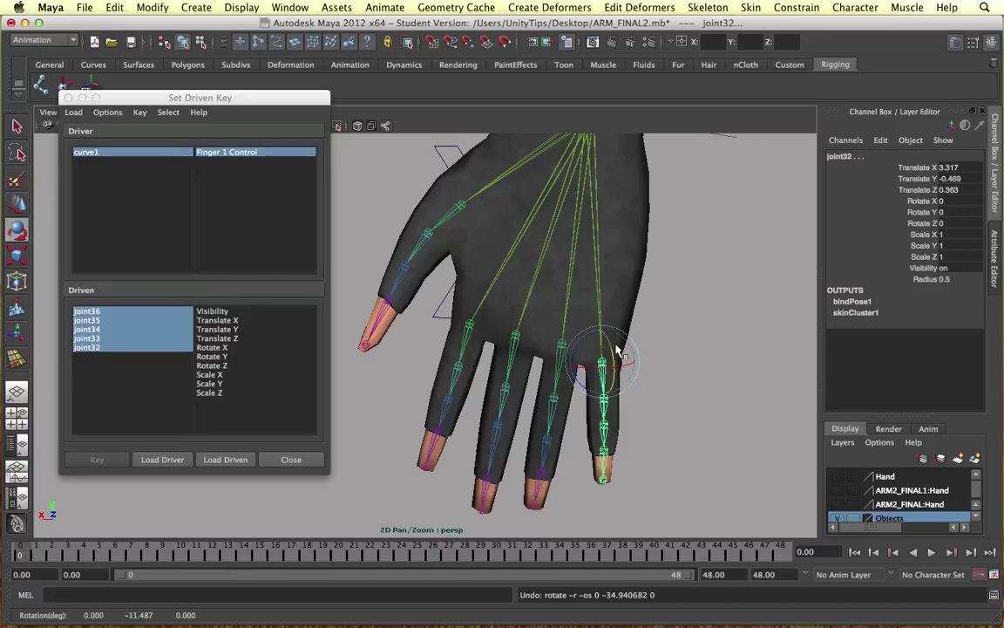
# Key Rotate Y of the driven little finger joints in their straight pose with Finger 1 Control at 0.
pyautogui.click(212, 357)
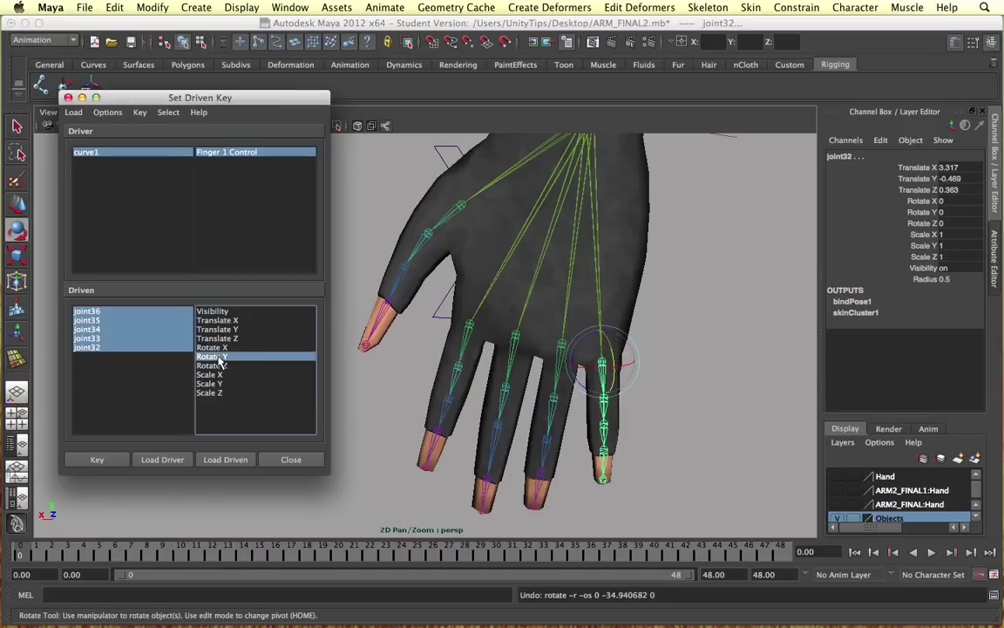
pyautogui.keyDown('alt'); pyautogui.moveTo(422, 213); pyautogui.dragTo(464, 287, button='middle'); pyautogui.keyUp('alt')
pyautogui.click(485, 213)
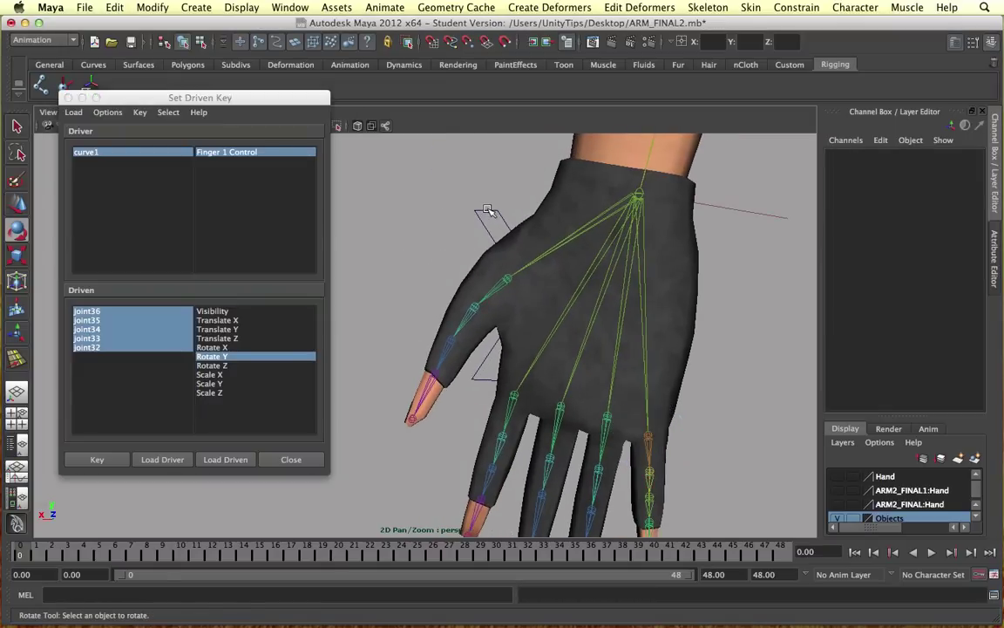
pyautogui.click(488, 211)
pyautogui.click(947, 167)
pyautogui.keyDown('alt'); pyautogui.moveTo(588, 334); pyautogui.dragTo(593, 255, button='middle'); pyautogui.keyUp('alt')
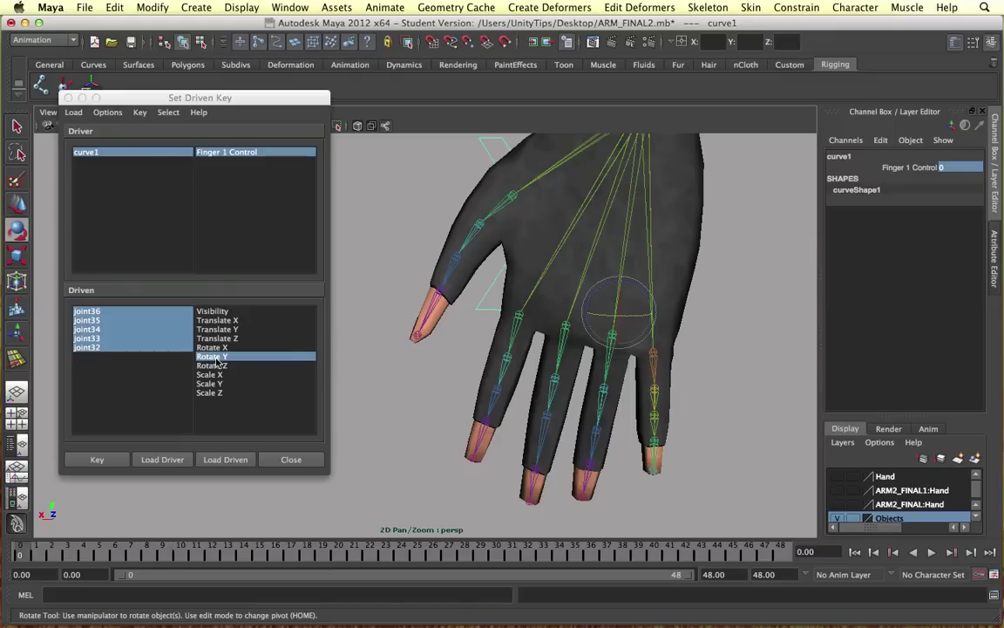
pyautogui.click(96, 459)
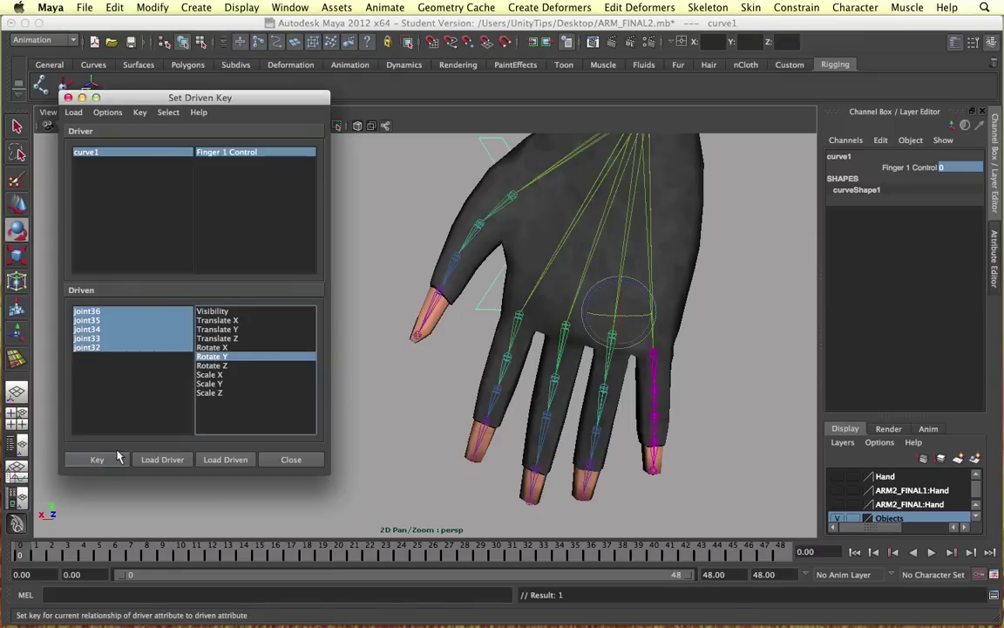
# Set the X curve's Finger 1 Control to -10.
pyautogui.click(953, 169)
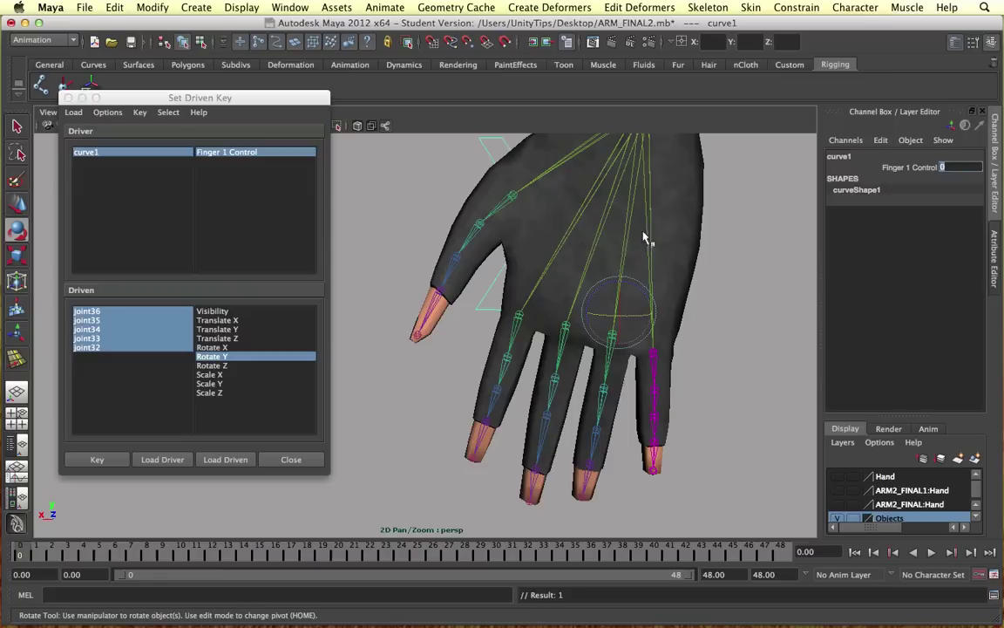
pyautogui.keyDown('alt'); pyautogui.moveTo(650, 242); pyautogui.dragTo(541, 288); pyautogui.keyUp('alt')
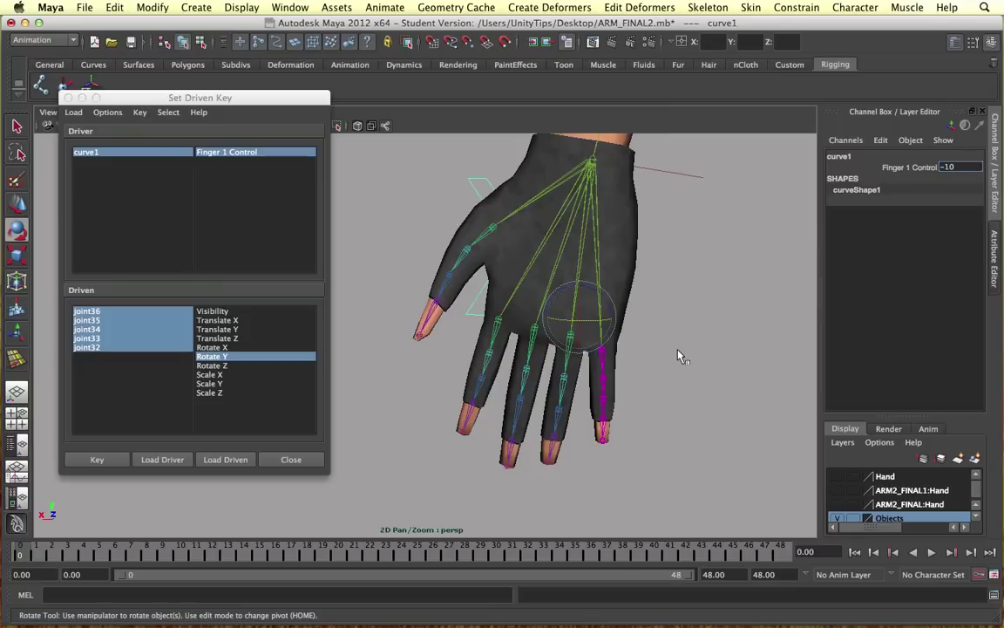
pyautogui.keyDown('alt'); pyautogui.moveTo(649, 356); pyautogui.dragTo(526, 348); pyautogui.keyUp('alt')
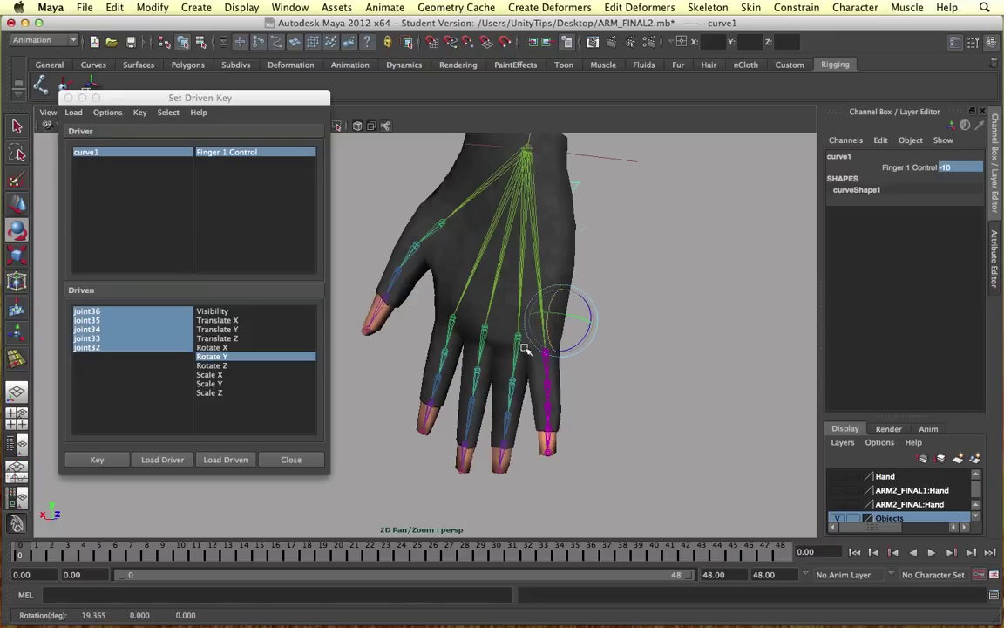
# Select the little finger's joints, curl them inward to about -48 in Rotate Y, and key the pose.
pyautogui.click(548, 448)
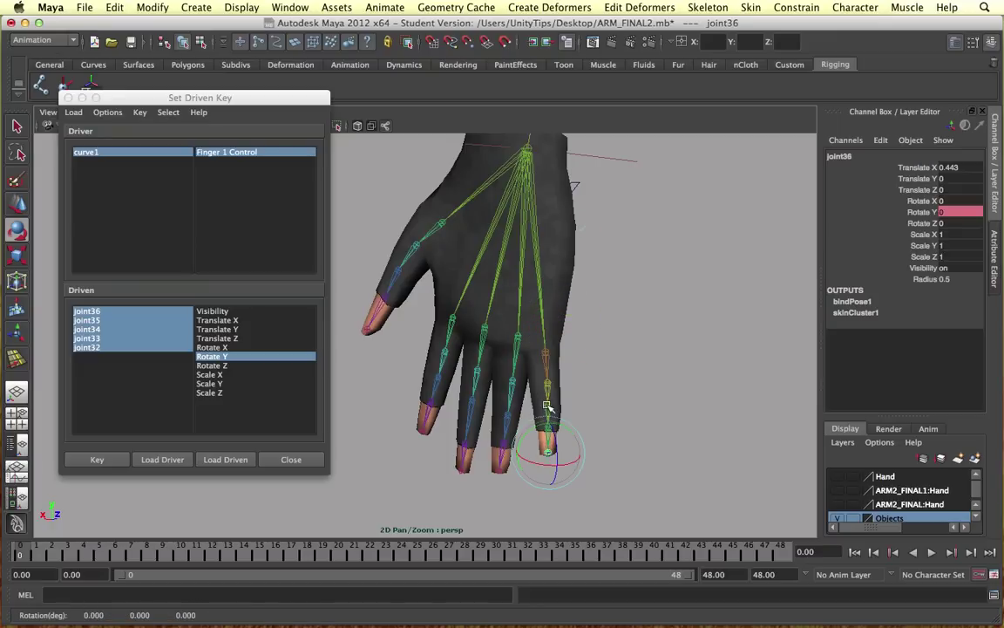
pyautogui.scroll(6, 563, 415)
pyautogui.scroll(-5, 613, 419)
pyautogui.keyDown('shift'); pyautogui.click(647, 502); pyautogui.keyUp('shift')
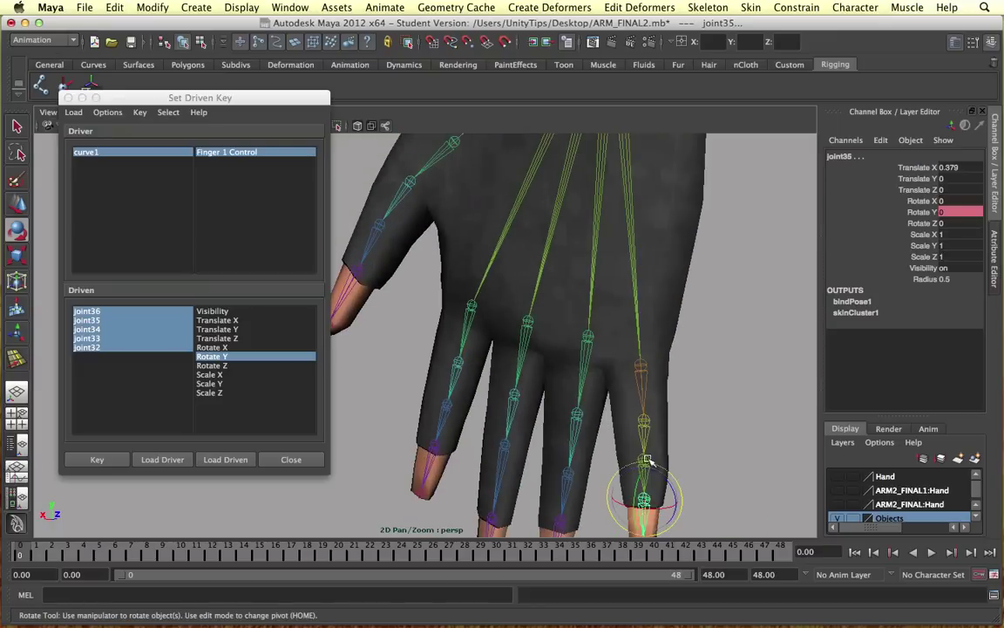
pyautogui.keyDown('shift'); pyautogui.click(645, 460); pyautogui.keyUp('shift')
pyautogui.keyDown('shift'); pyautogui.click(644, 422); pyautogui.keyUp('shift')
pyautogui.keyDown('shift'); pyautogui.click(641, 363); pyautogui.keyUp('shift')
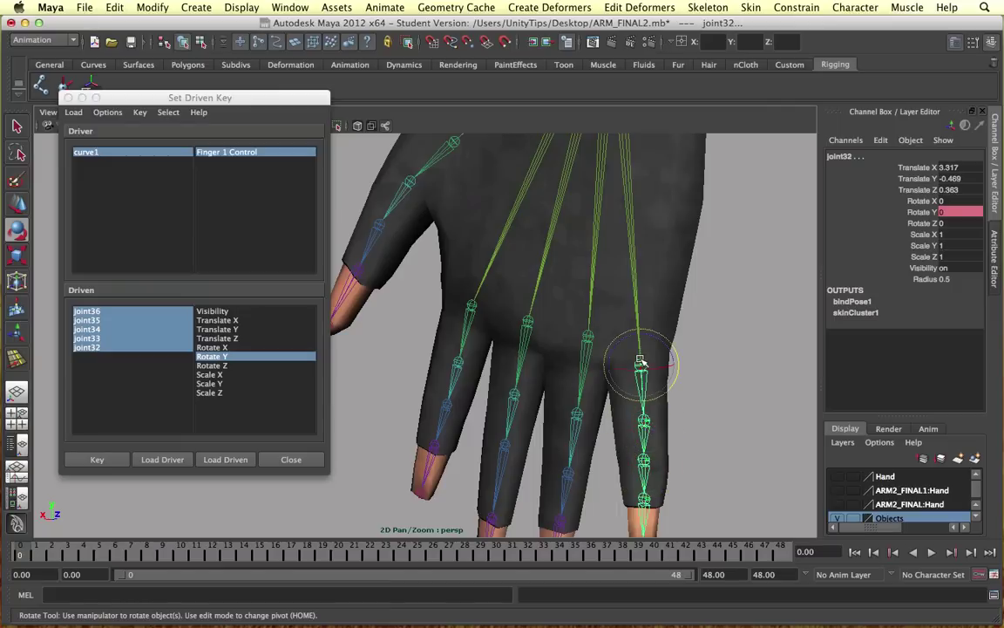
pyautogui.scroll(-3, 625, 367)
pyautogui.scroll(2, 629, 366)
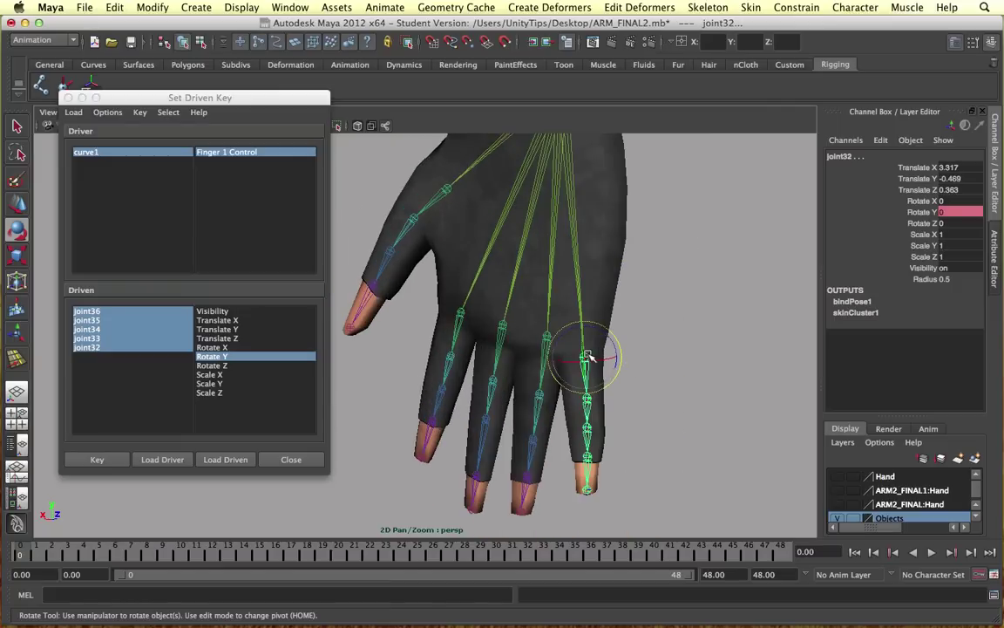
pyautogui.moveTo(587, 357); pyautogui.dragTo(527, 347)
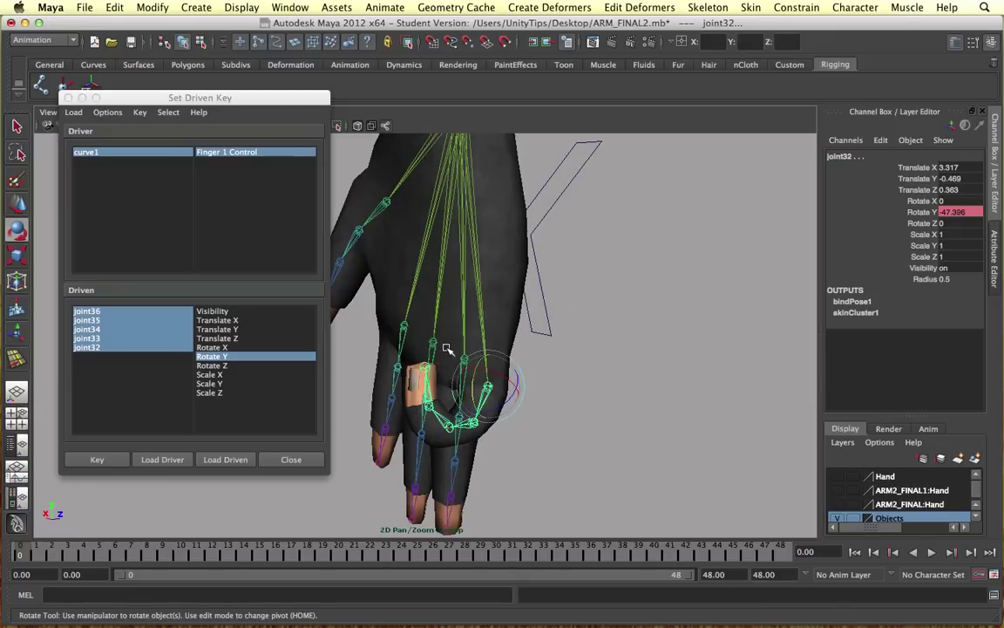
pyautogui.moveTo(471, 372)
pyautogui.mouseDown()
pyautogui.moveTo(460, 376)
pyautogui.moveTo(442, 356)
pyautogui.moveTo(511, 354)
pyautogui.moveTo(482, 371)
pyautogui.mouseUp()
pyautogui.click(98, 462)
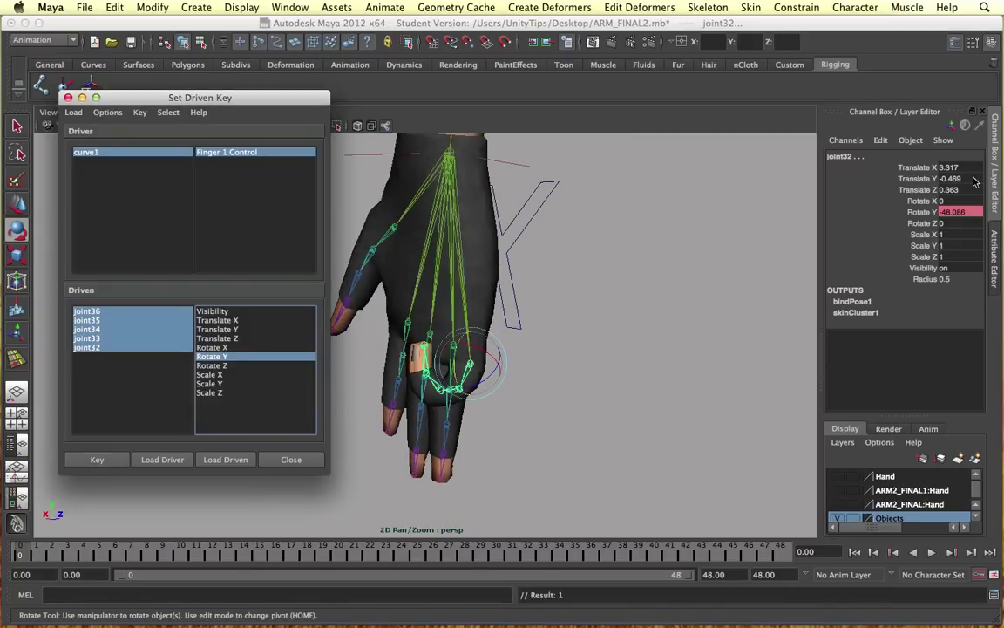
# Rotate the little finger's joints the opposite way so the finger bends backward.
pyautogui.keyDown('alt'); pyautogui.moveTo(497, 371); pyautogui.dragTo(481, 373); pyautogui.keyUp('alt')
pyautogui.moveTo(414, 352); pyautogui.dragTo(420, 388)
pyautogui.keyDown('alt'); pyautogui.moveTo(539, 319); pyautogui.dragTo(522, 283); pyautogui.keyUp('alt')
# Select the X curve and set its Finger 1 Control to 10.
pyautogui.click(548, 206)
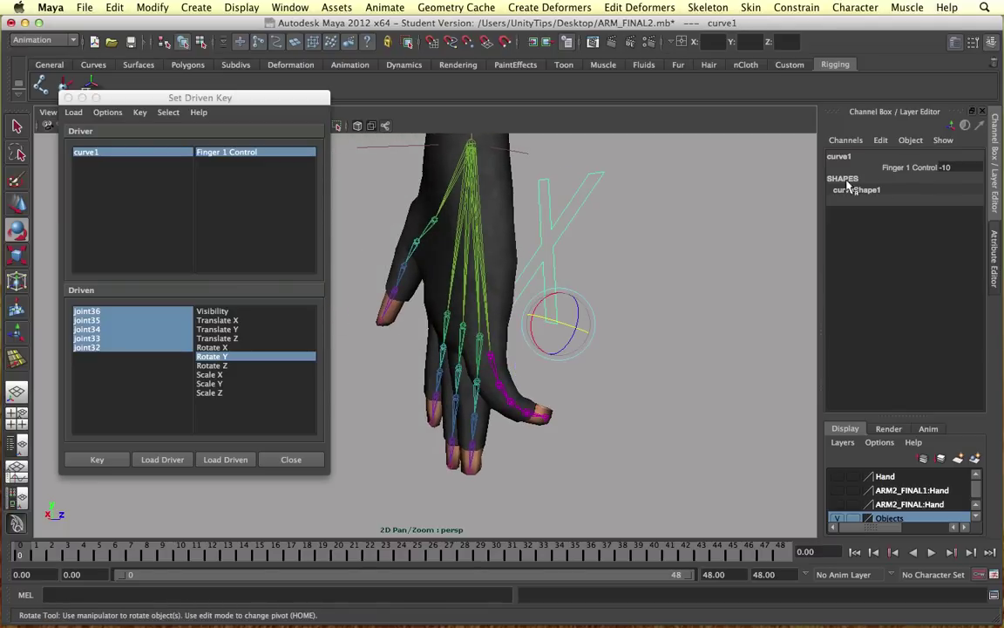
pyautogui.doubleClick(949, 166)
pyautogui.press('Return')
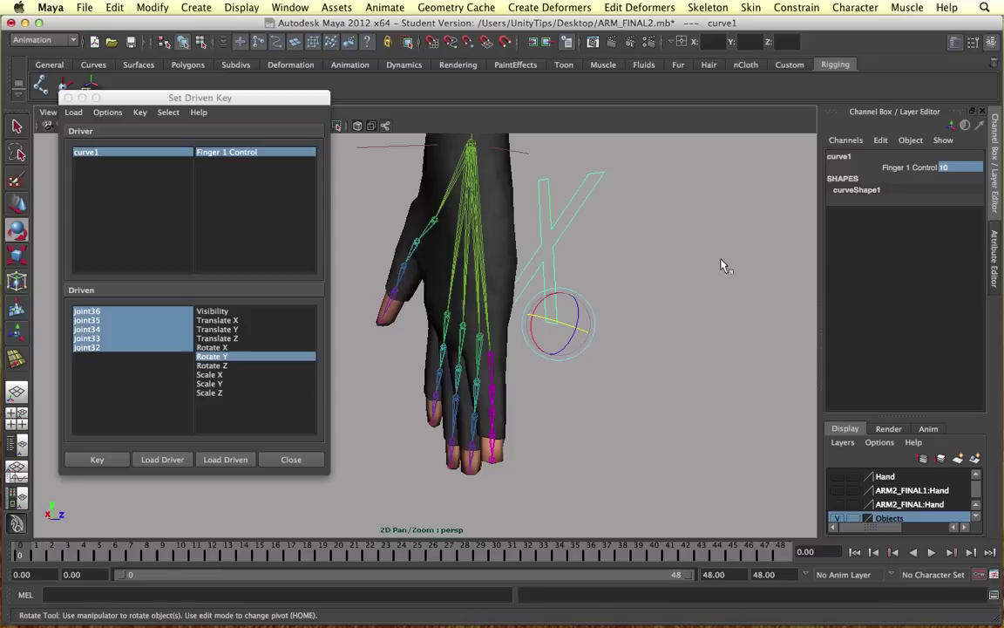
# With Finger 1 Control at 10, bend the little finger's joints backward to about 13.9 in Rotate Y, key the pose, and close Set Driven Key.
pyautogui.doubleClick(955, 167)
pyautogui.press('Return')
pyautogui.click(492, 459)
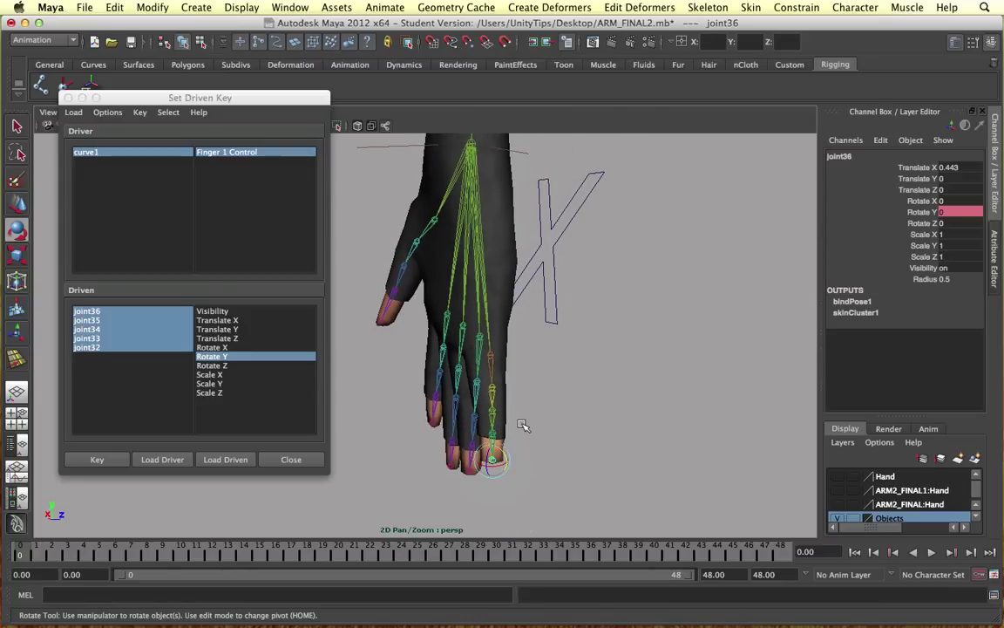
pyautogui.keyDown('shift'); pyautogui.click(491, 433); pyautogui.keyUp('shift')
pyautogui.keyDown('shift'); pyautogui.click(492, 410); pyautogui.keyUp('shift')
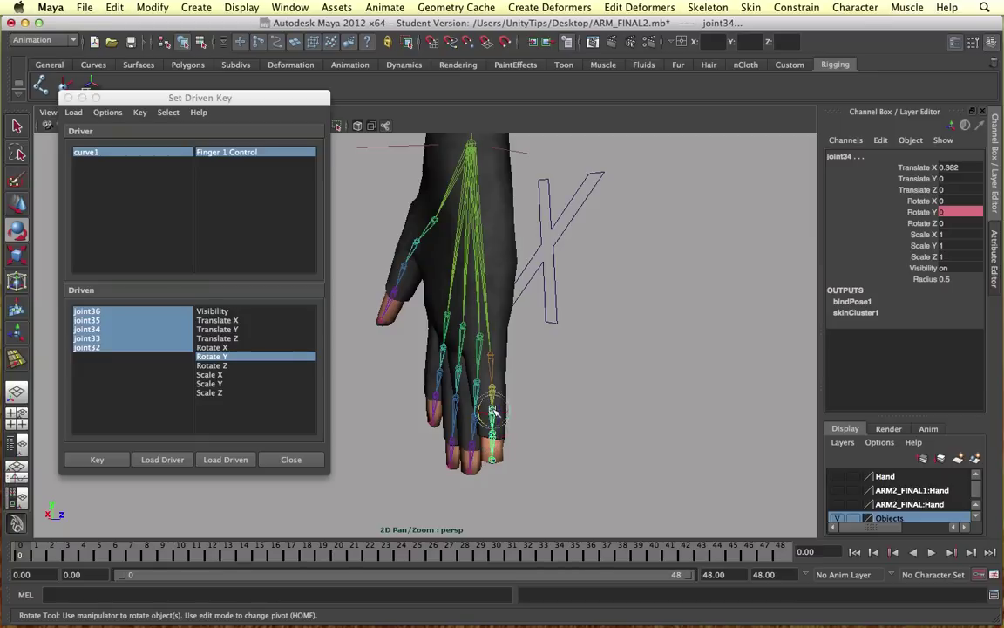
pyautogui.keyDown('shift'); pyautogui.click(493, 388); pyautogui.keyUp('shift')
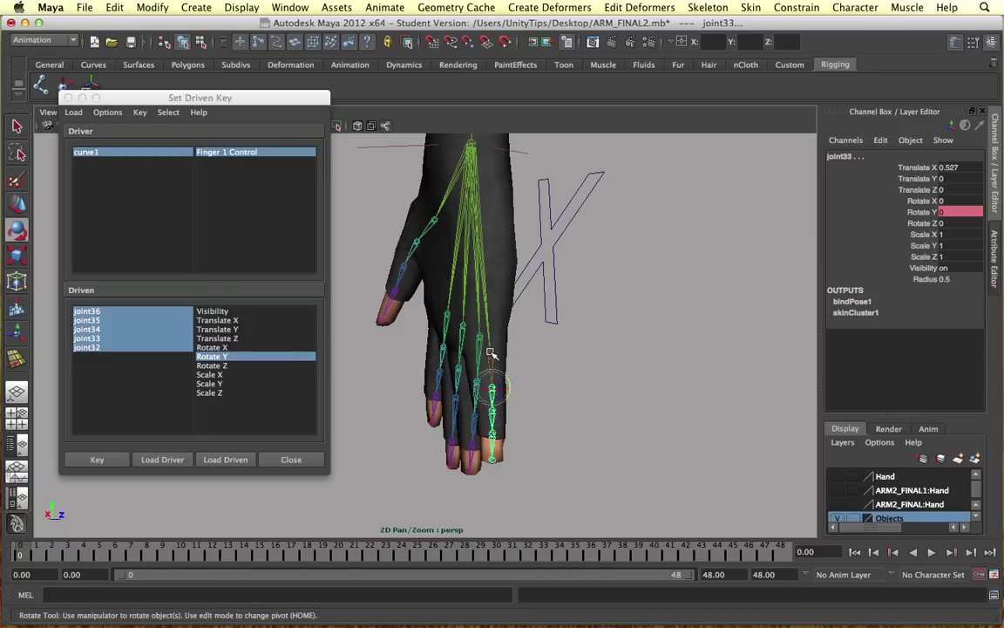
pyautogui.keyDown('shift'); pyautogui.click(492, 354); pyautogui.keyUp('shift')
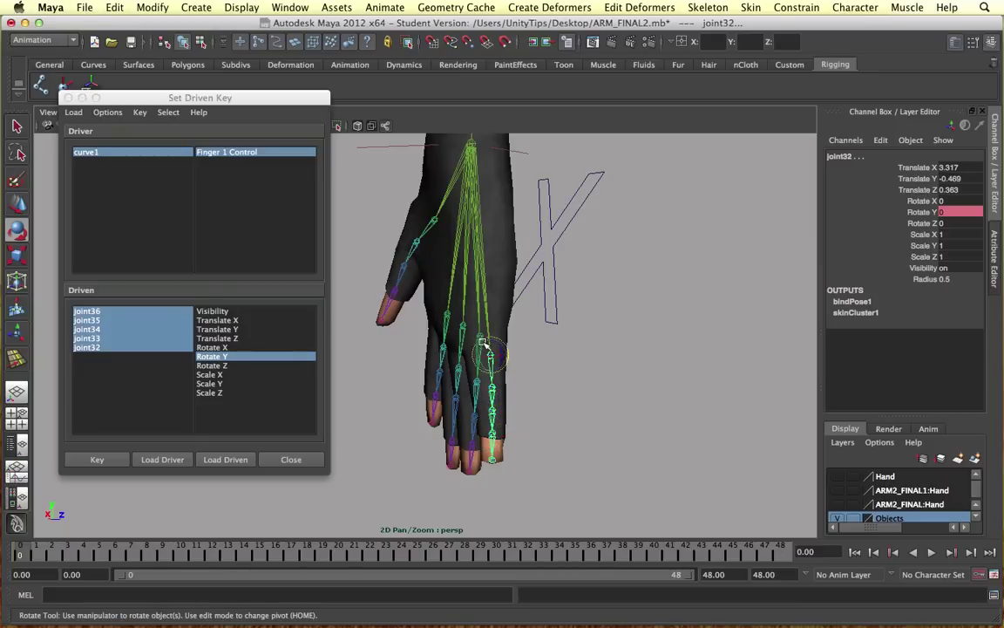
pyautogui.moveTo(478, 338); pyautogui.dragTo(471, 346)
pyautogui.click(97, 459)
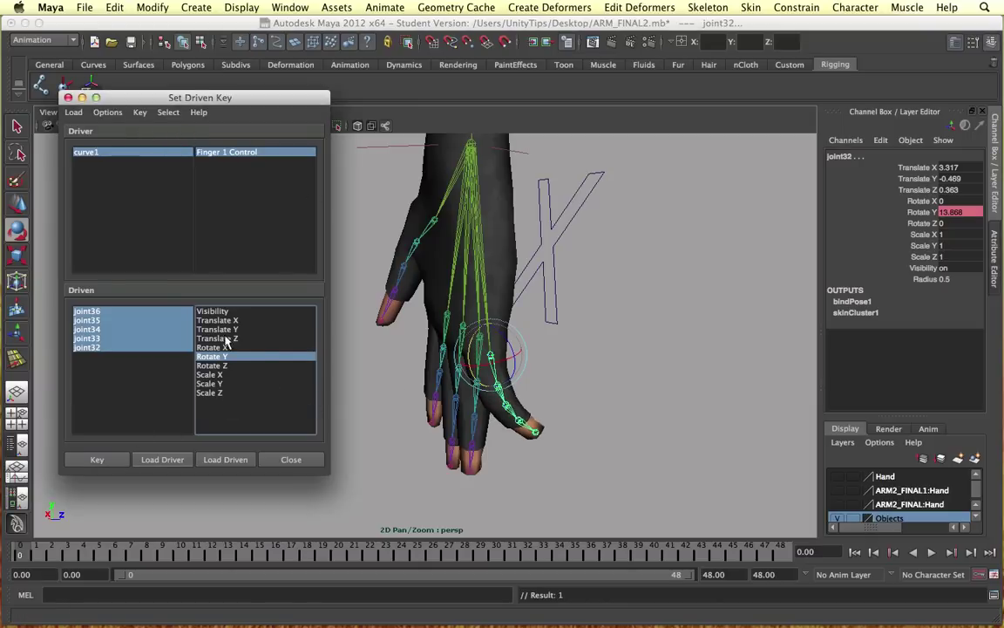
pyautogui.click(68, 97)
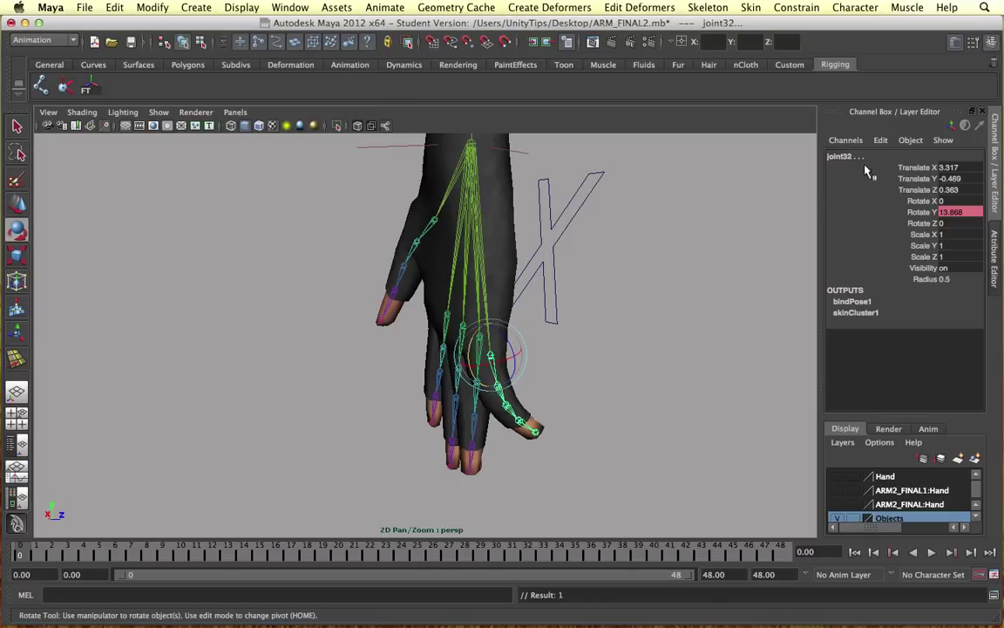
# Test the little finger's bend by scrubbing the X curve's Finger 1 Control into negative values, and reset it to 0.
pyautogui.click(578, 208)
pyautogui.click(920, 168)
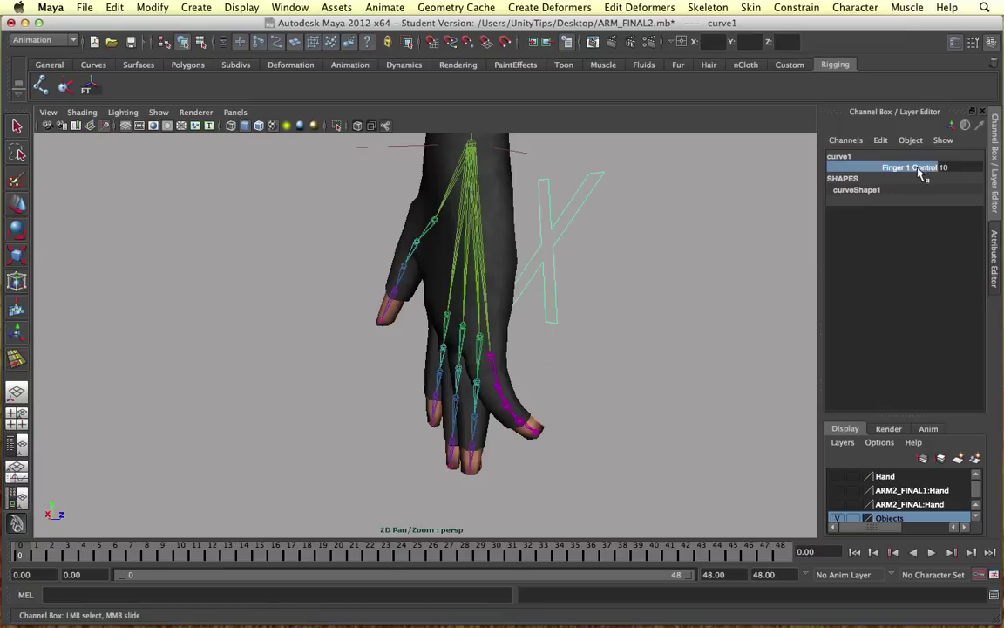
pyautogui.moveTo(719, 227); pyautogui.dragTo(619, 262, button='middle')
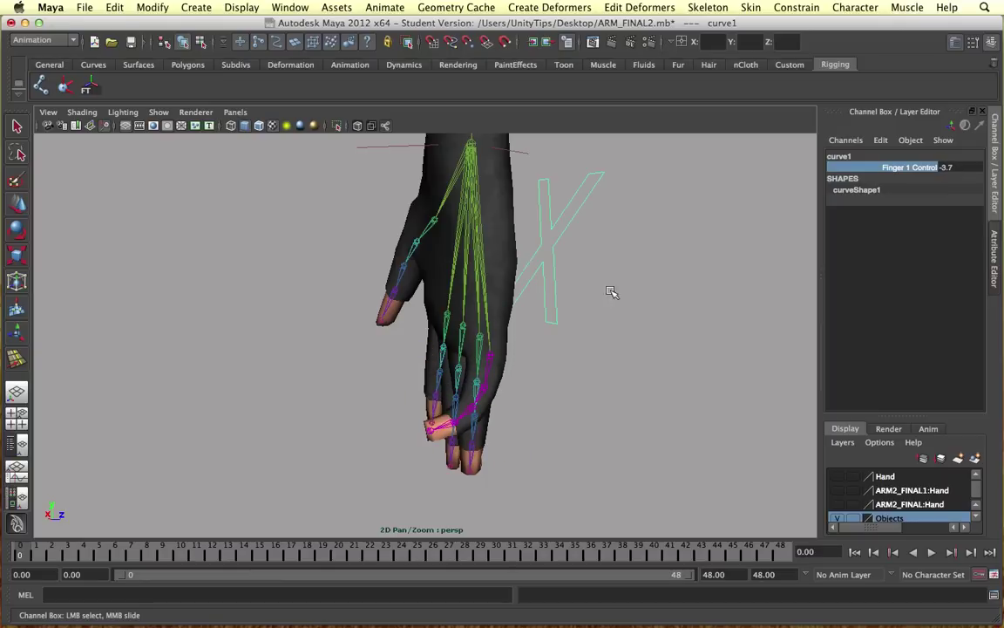
pyautogui.click(960, 168)
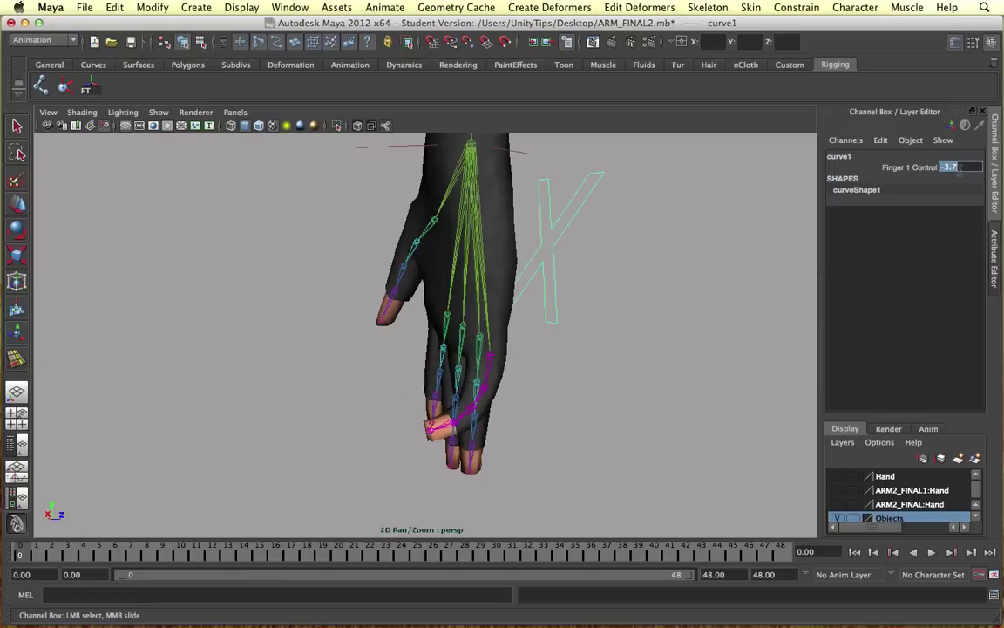
pyautogui.press('Return')
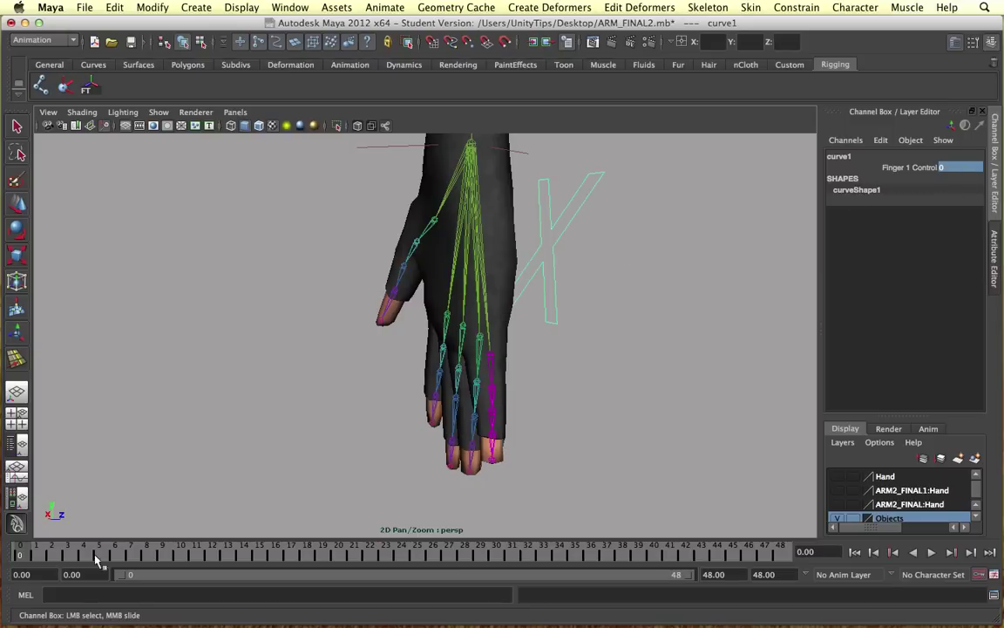
# Set an animation key on the X curve at frame 0.
pyautogui.rightClick(21, 551)
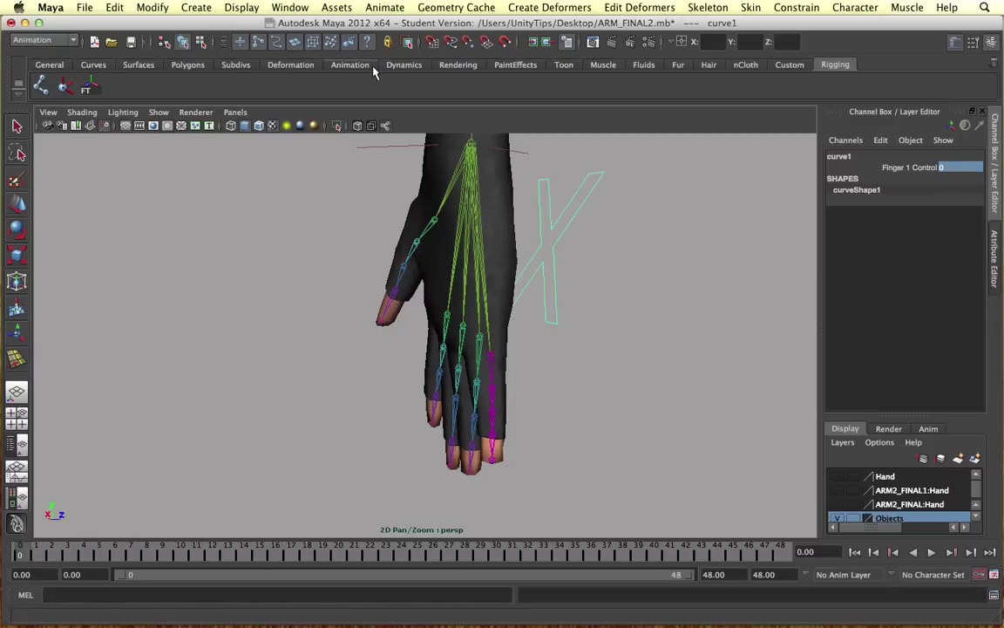
pyautogui.click(329, 62)
pyautogui.click(43, 85)
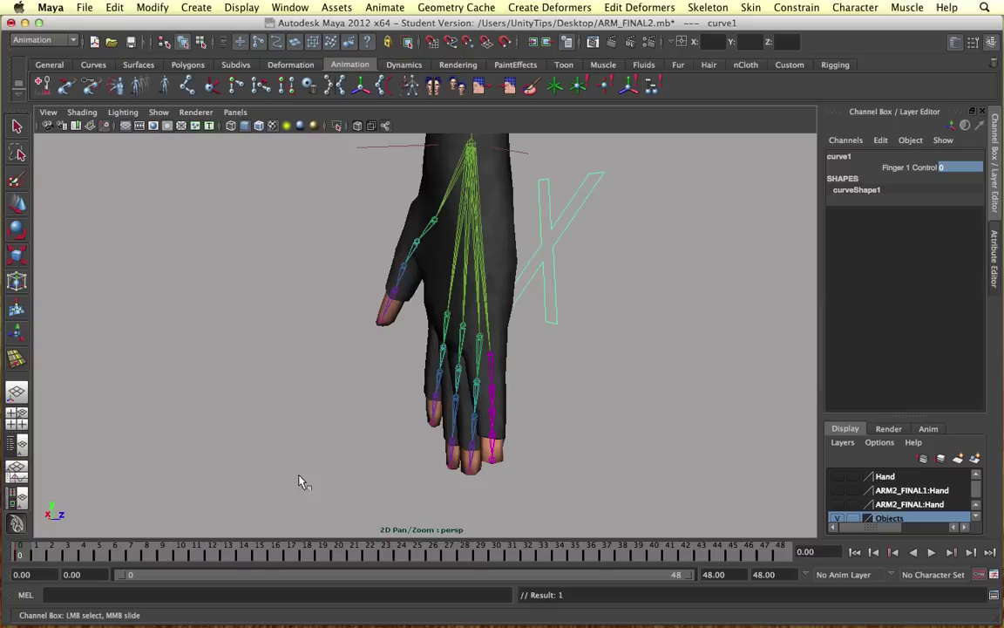
# At frame 24, change the X curve's Finger 1 Control to about -9.7 and set a key.
pyautogui.doubleClick(401, 552)
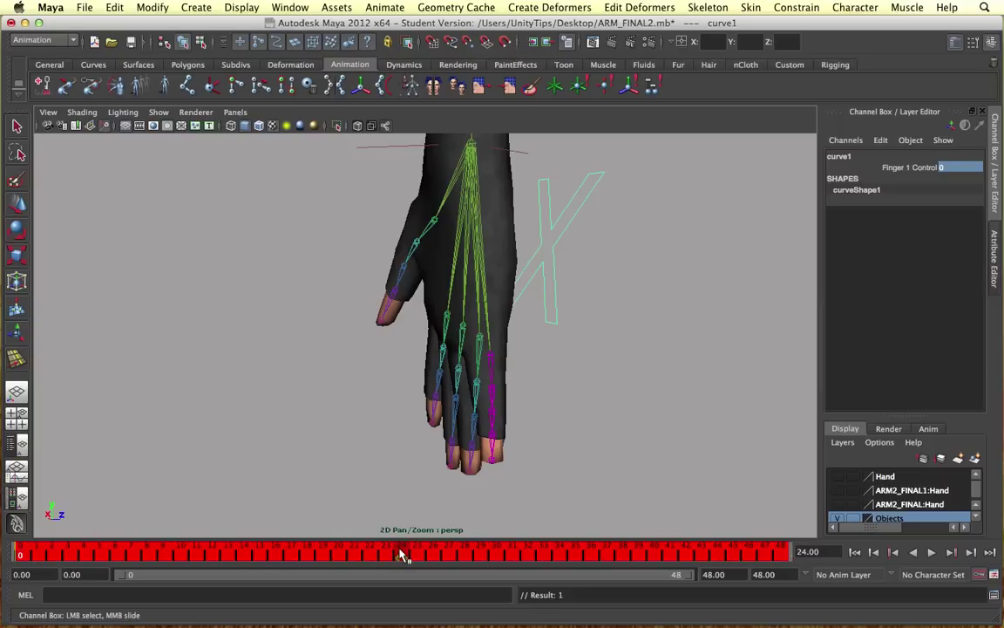
pyautogui.click(157, 482)
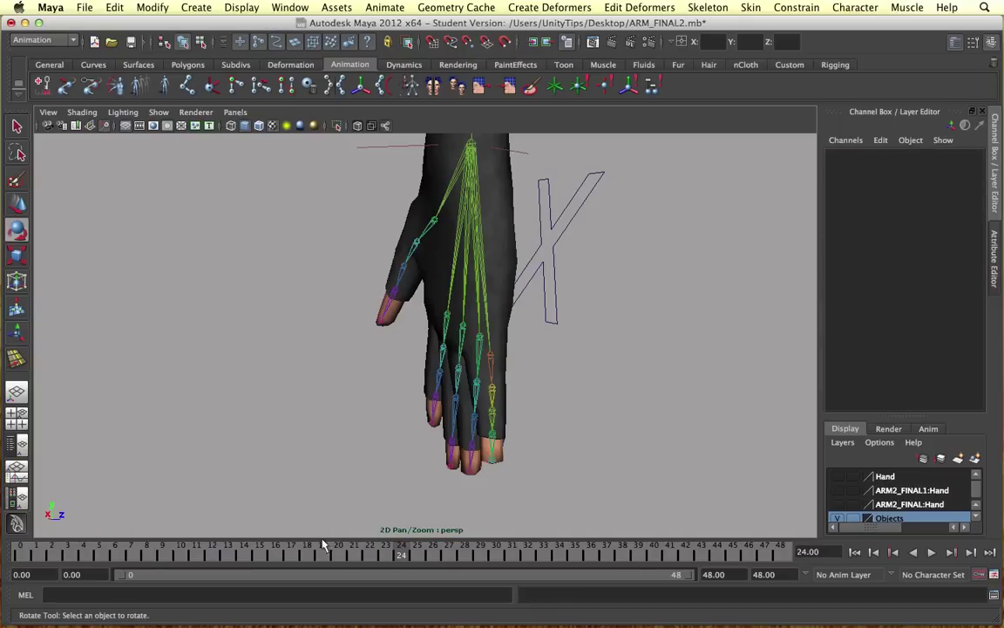
pyautogui.rightClick(401, 554)
pyautogui.click(42, 84)
pyautogui.click(553, 224)
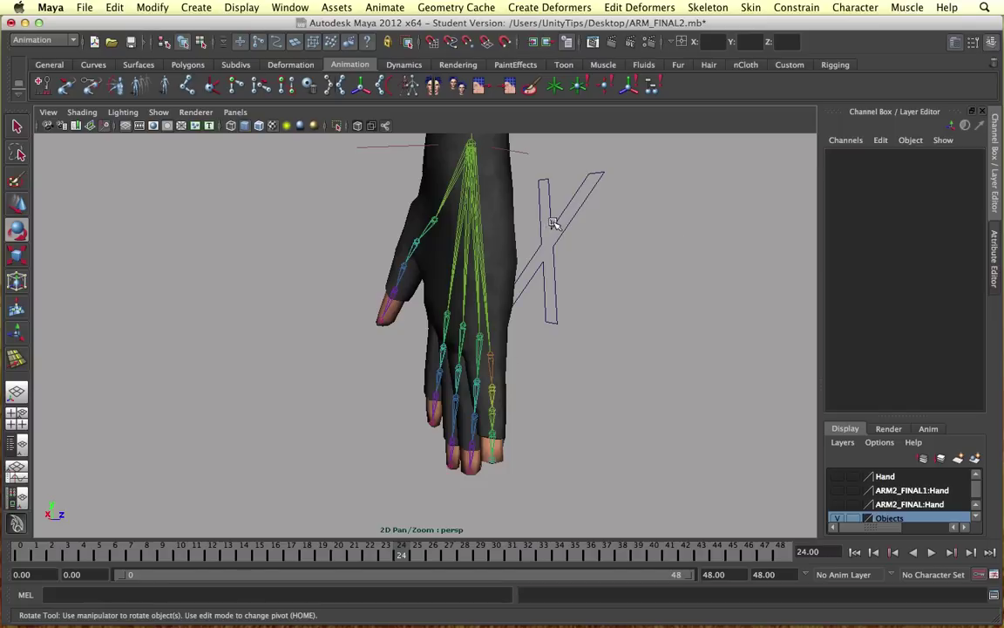
pyautogui.click(898, 169)
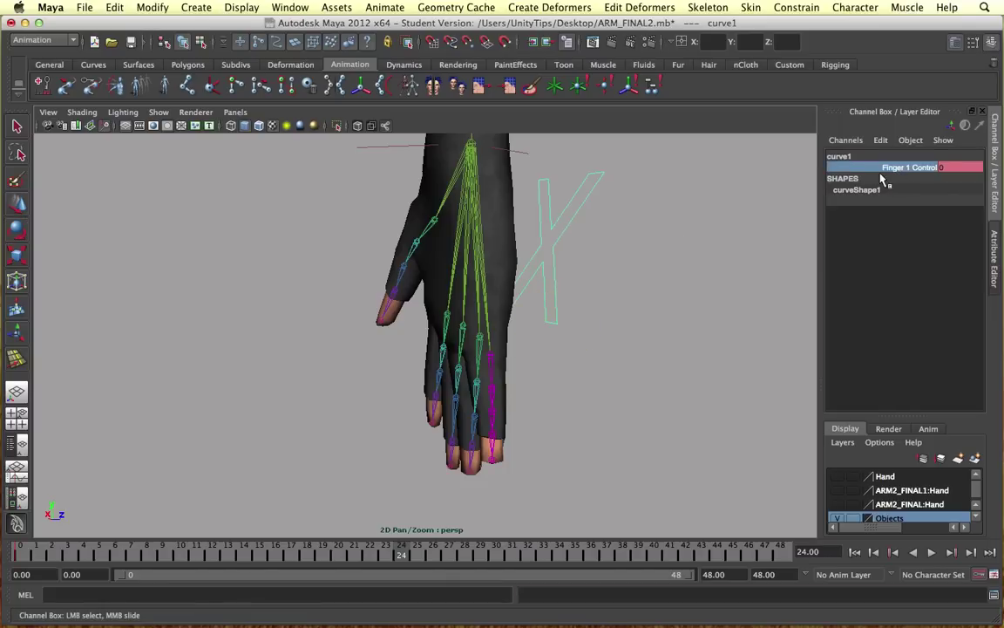
pyautogui.moveTo(686, 227); pyautogui.dragTo(621, 233, button='middle')
pyautogui.press('s')
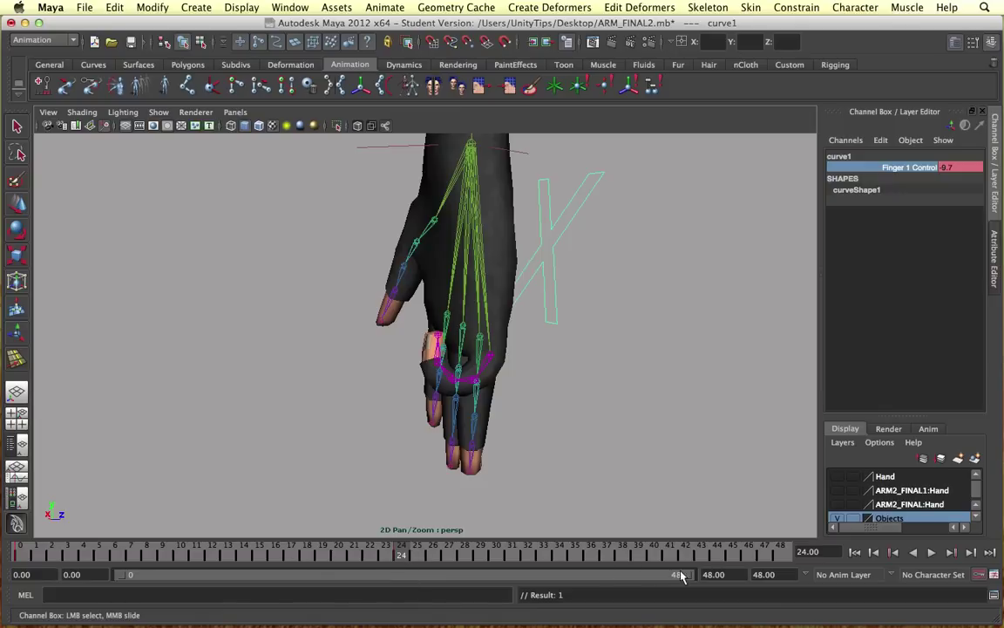
# Shorten the playback range to end at frame 24 and play the finger animation backward and forward.
pyautogui.moveTo(680, 575); pyautogui.dragTo(393, 585)
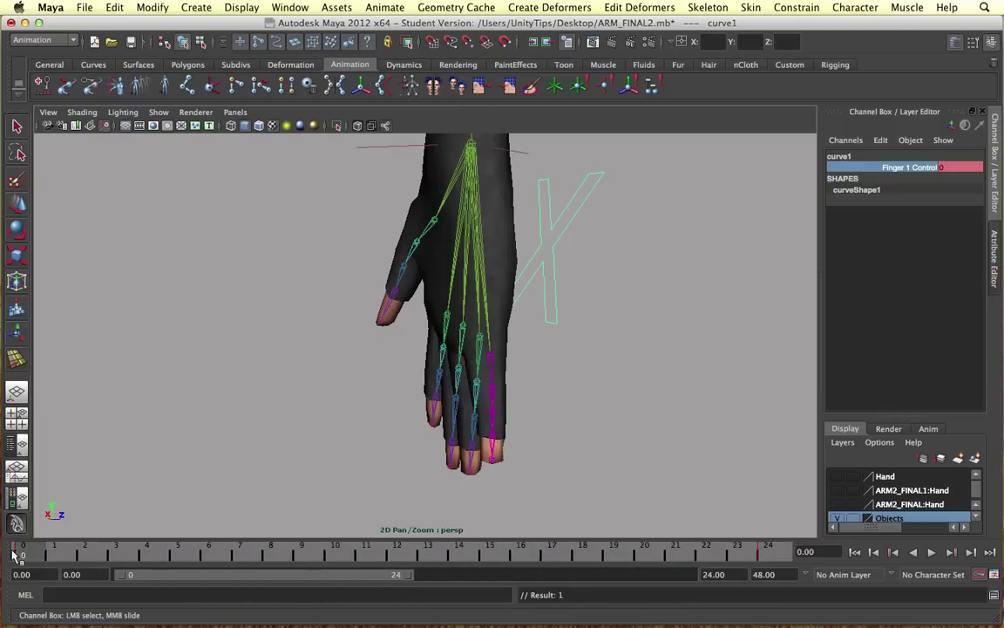
pyautogui.click(912, 552)
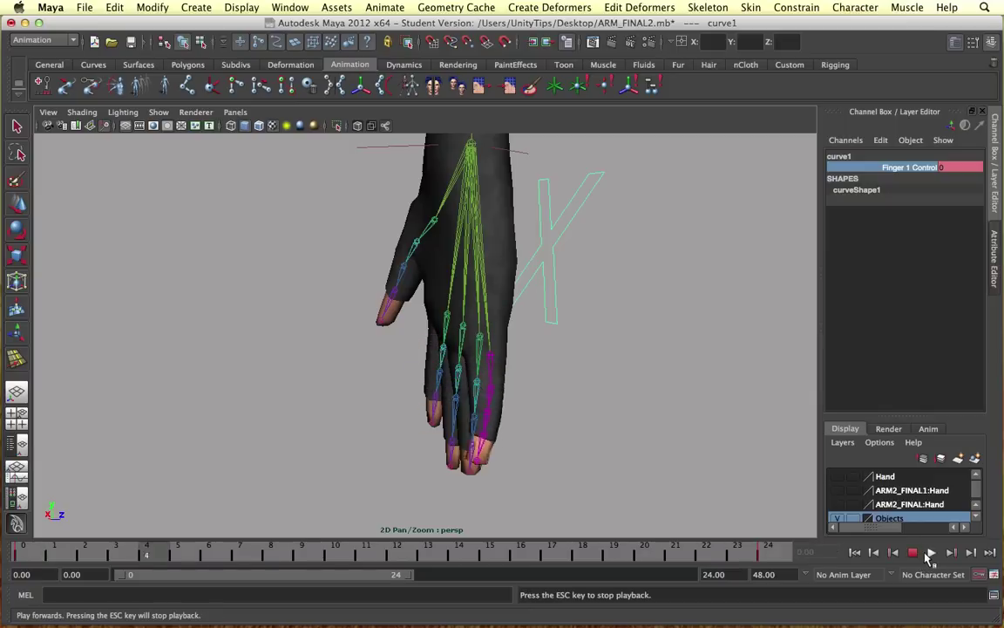
pyautogui.click(913, 551)
pyautogui.click(938, 553)
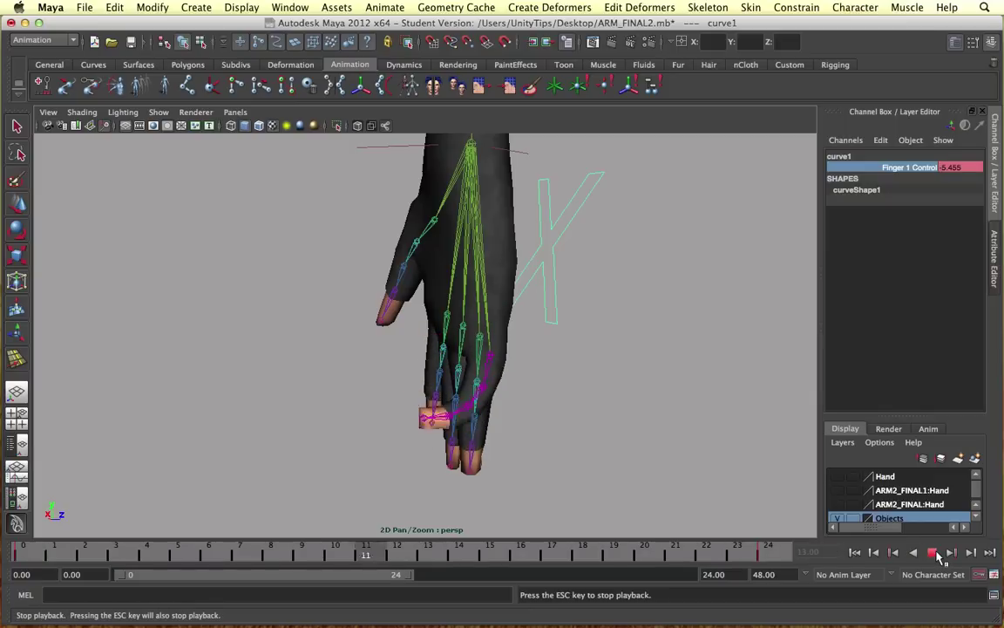
pyautogui.click(934, 553)
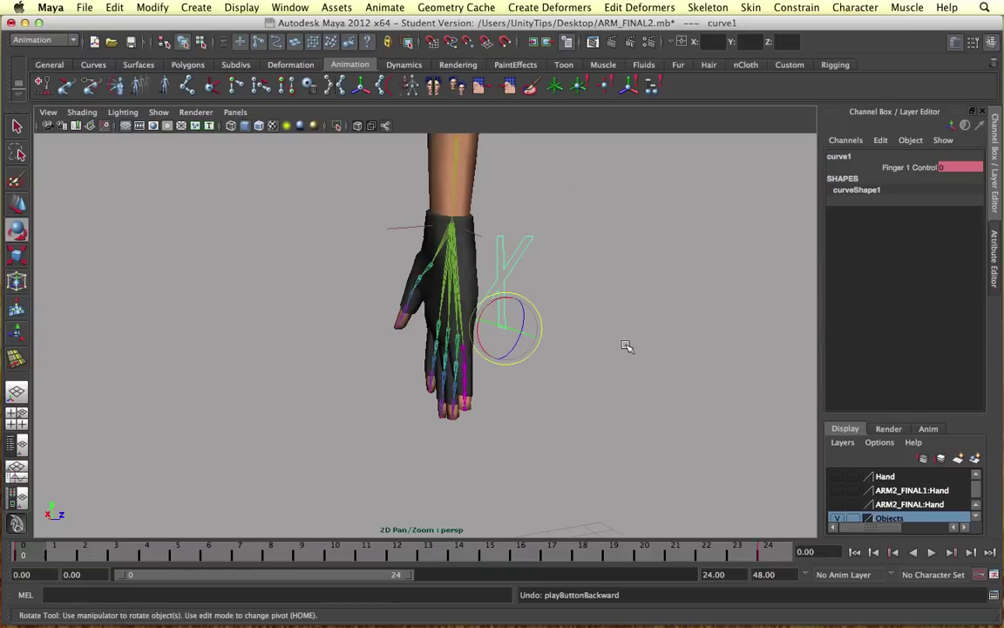
# Select the X curve and move it slightly along its X axis beside the hand.
pyautogui.click(607, 352)
pyautogui.keyDown('alt'); pyautogui.moveTo(607, 353); pyautogui.dragTo(553, 383); pyautogui.keyUp('alt')
pyautogui.scroll(5, 590, 342)
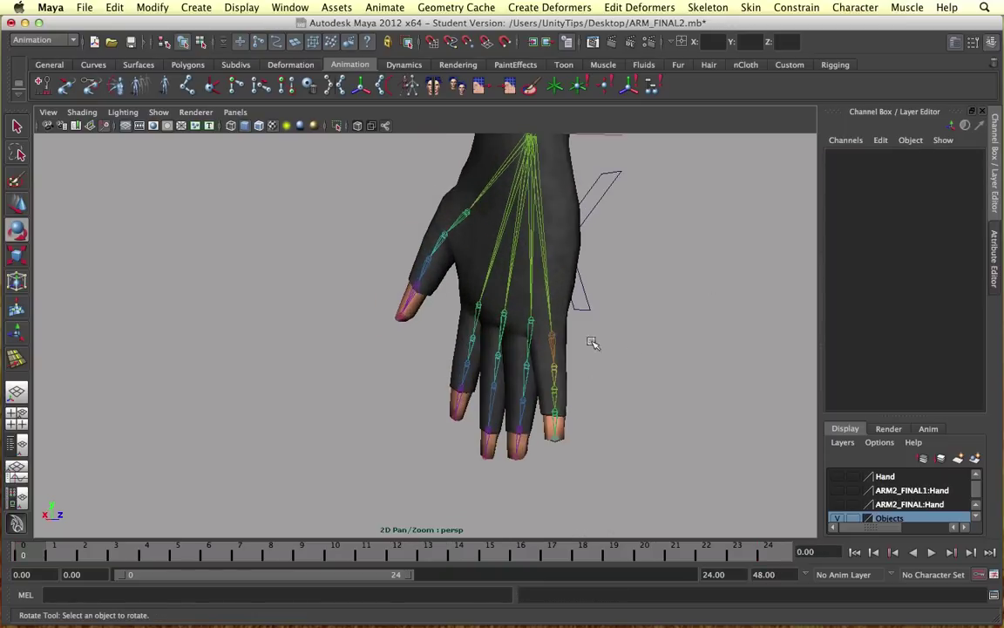
pyautogui.keyDown('alt'); pyautogui.moveTo(650, 335); pyautogui.dragTo(613, 370, button='middle'); pyautogui.keyUp('alt')
pyautogui.click(578, 225)
pyautogui.scroll(-5, 539, 320)
pyautogui.press('w')
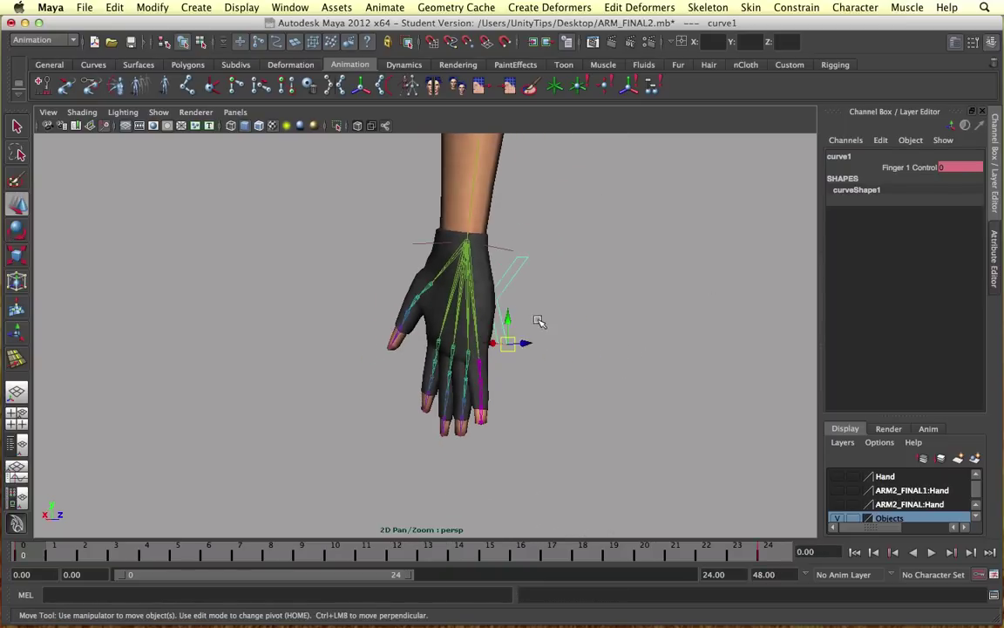
pyautogui.moveTo(493, 346); pyautogui.dragTo(625, 281)
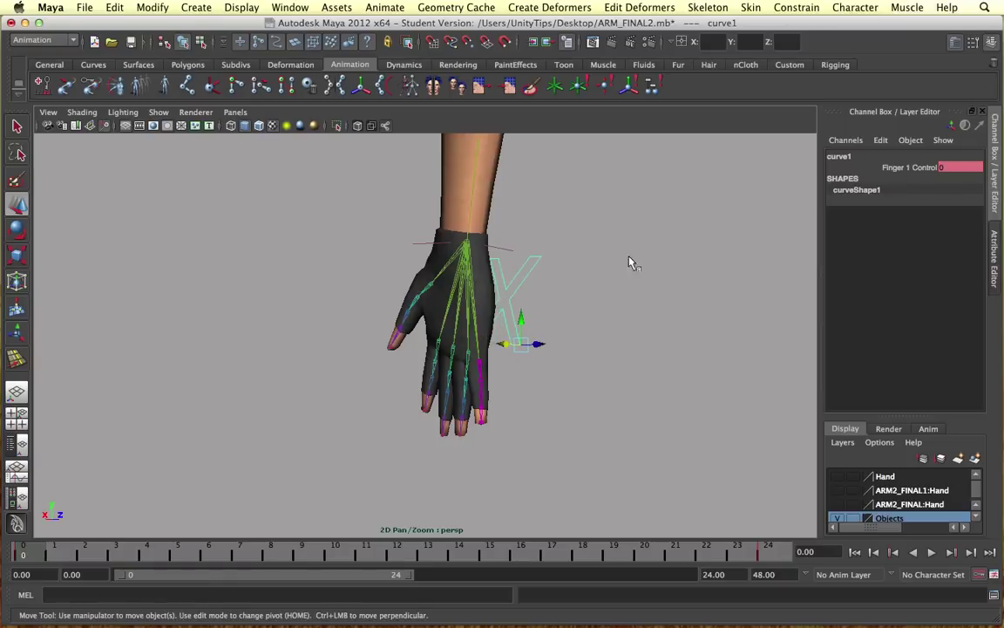
# Delete the X curve's Finger 1 Control key at frame 24.
pyautogui.keyDown('alt'); pyautogui.moveTo(627, 262); pyautogui.dragTo(583, 259); pyautogui.keyUp('alt')
pyautogui.keyDown('alt'); pyautogui.moveTo(697, 258); pyautogui.dragTo(621, 334); pyautogui.keyUp('alt')
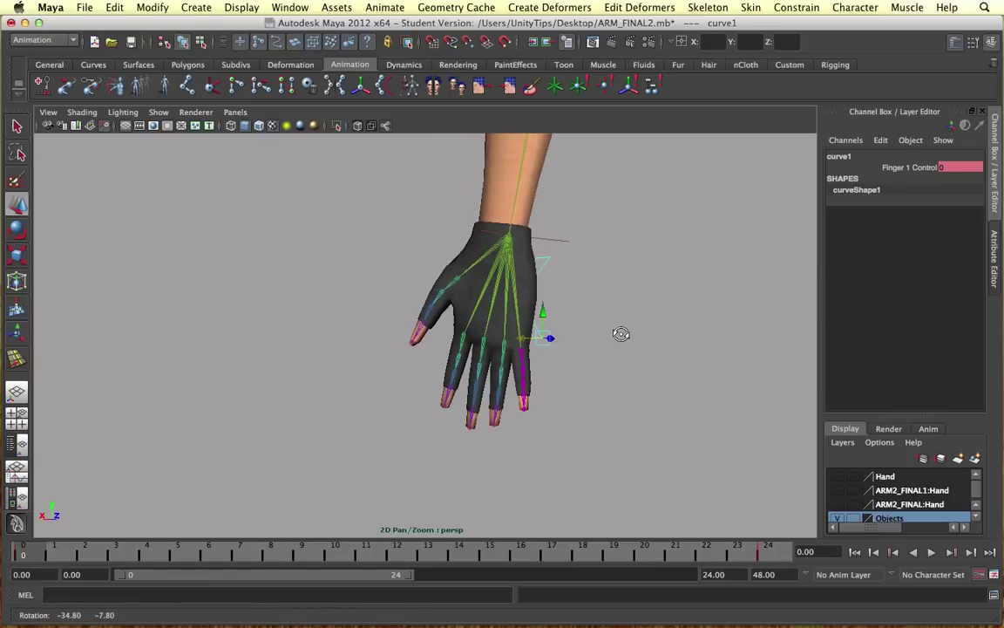
pyautogui.scroll(2, 625, 335)
pyautogui.scroll(5, 581, 314)
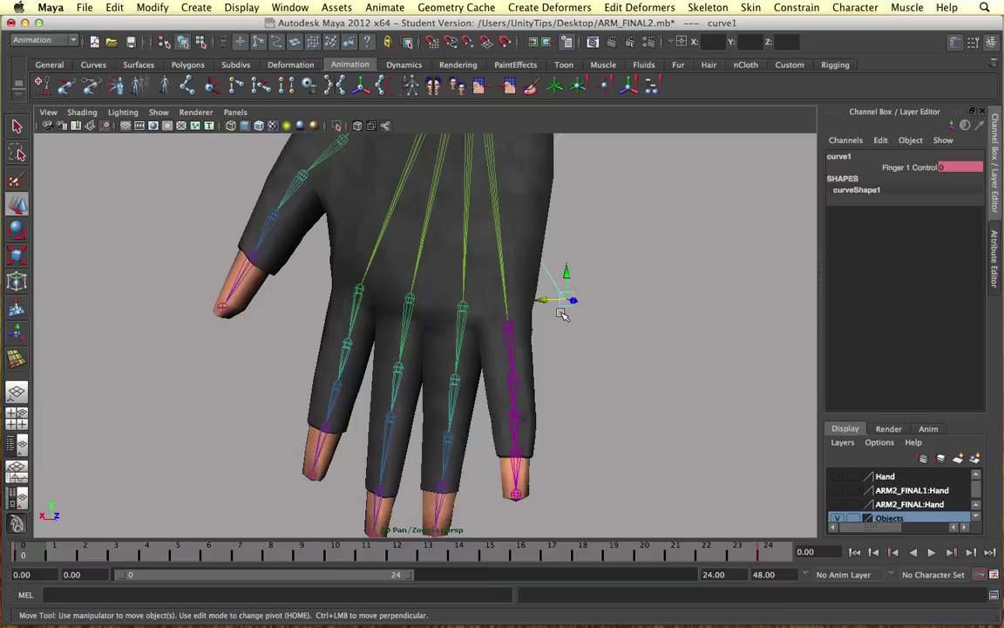
pyautogui.keyDown('alt'); pyautogui.moveTo(606, 332); pyautogui.dragTo(582, 268); pyautogui.keyUp('alt')
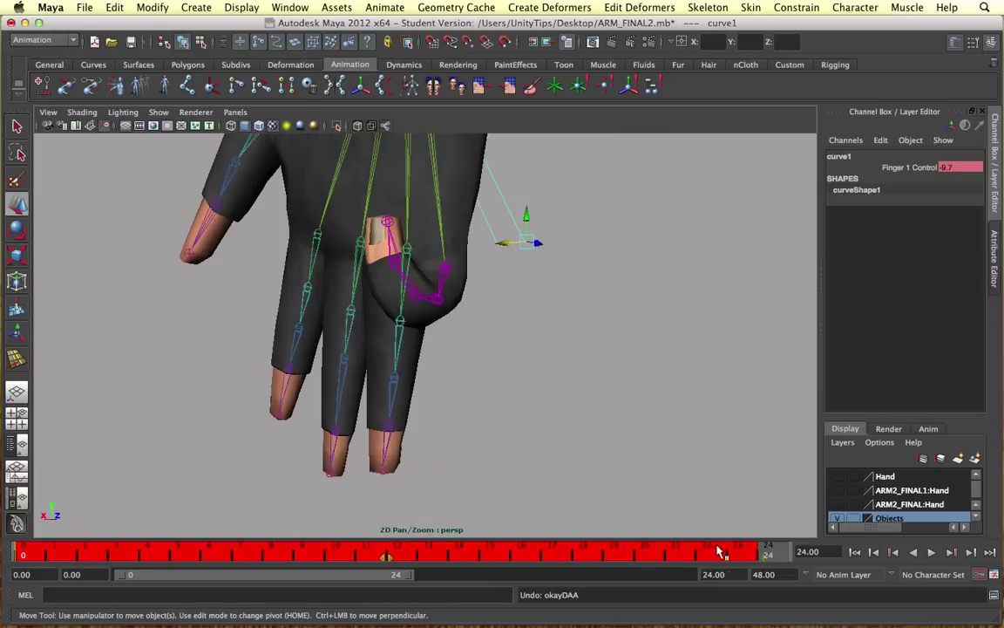
pyautogui.click(768, 551)
pyautogui.rightClick(768, 551)
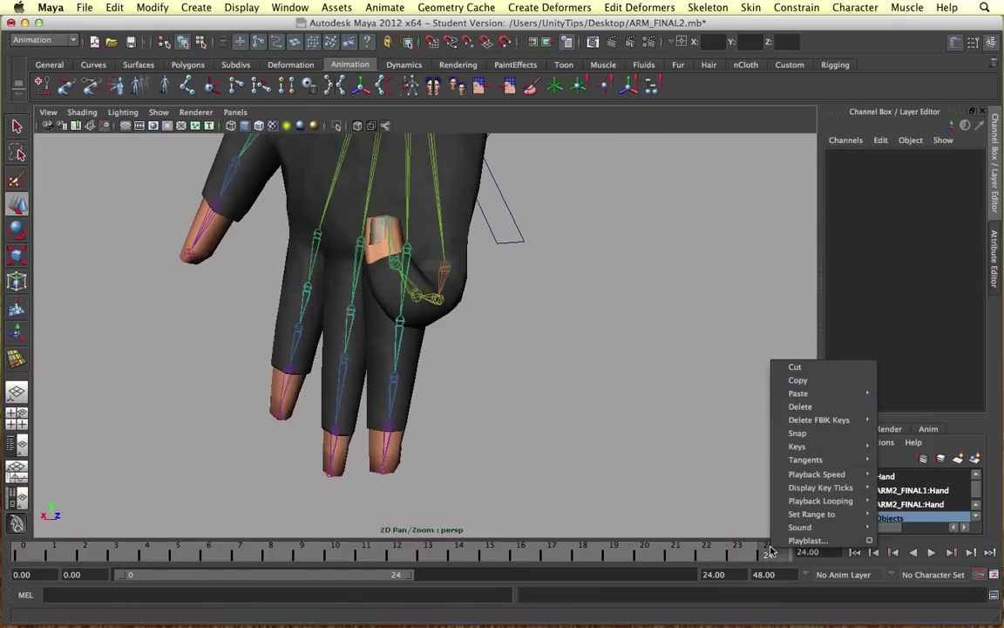
pyautogui.click(509, 225)
pyautogui.click(908, 167)
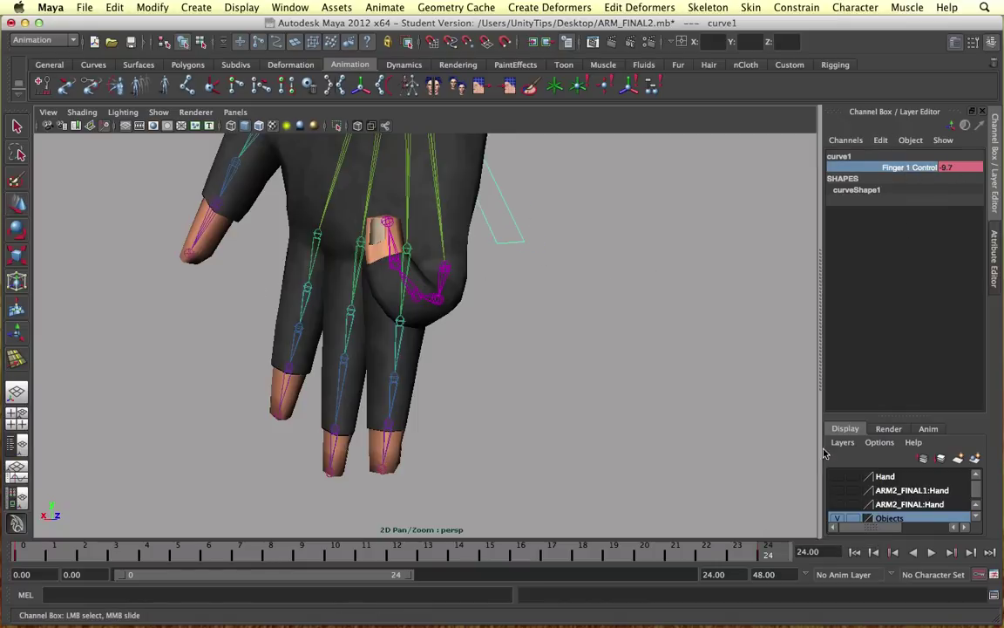
pyautogui.rightClick(769, 551)
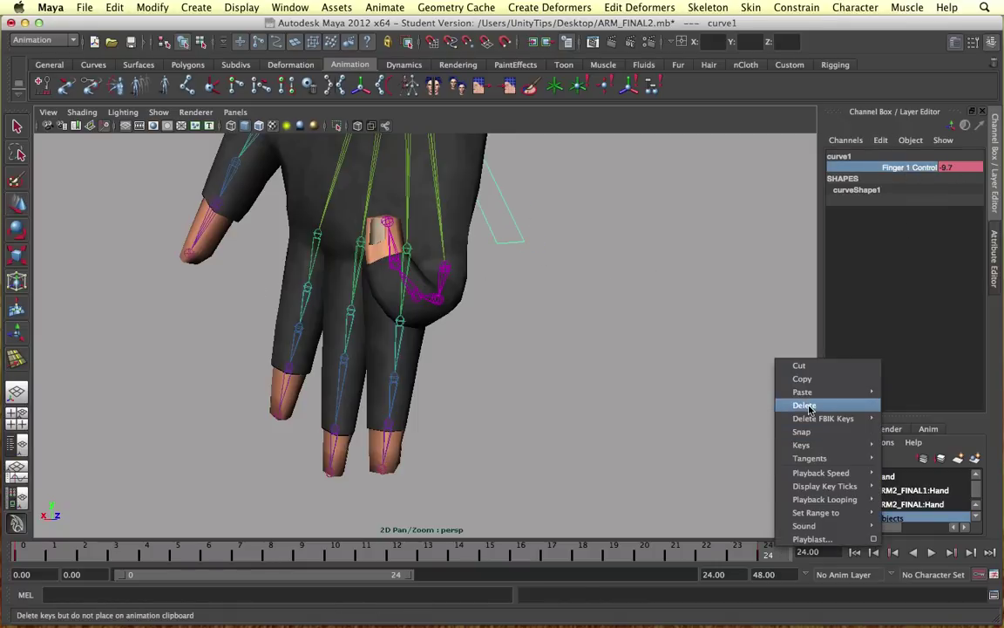
pyautogui.click(805, 405)
# Delete the X curve's remaining Finger 1 Control key at frame 0.
pyautogui.click(14, 551)
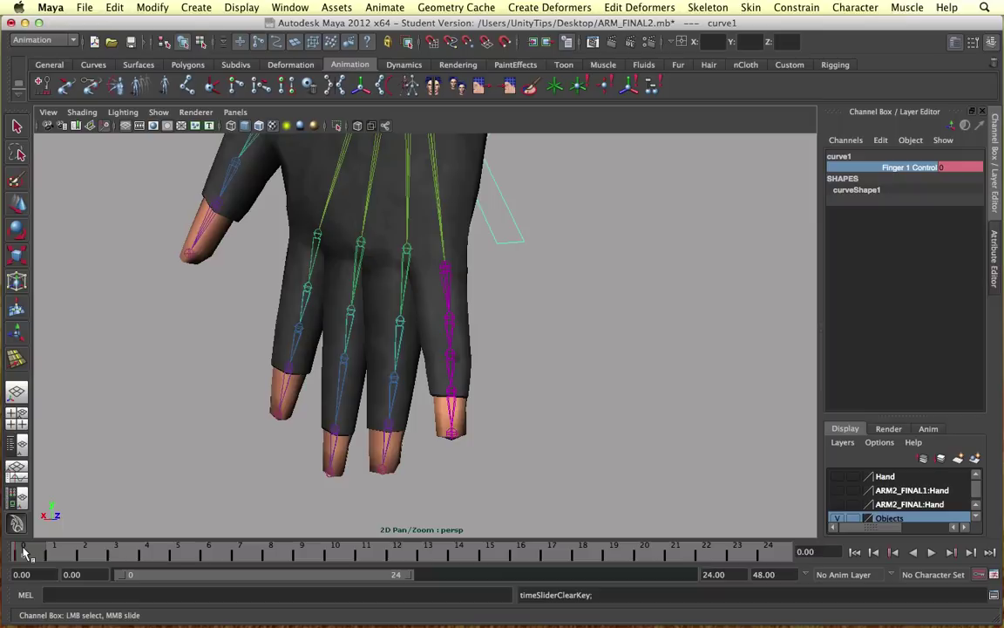
pyautogui.rightClick(14, 551)
pyautogui.click(68, 405)
# Try moving the base joint of the finger next to the little finger and undo the move.
pyautogui.scroll(-5, 502, 369)
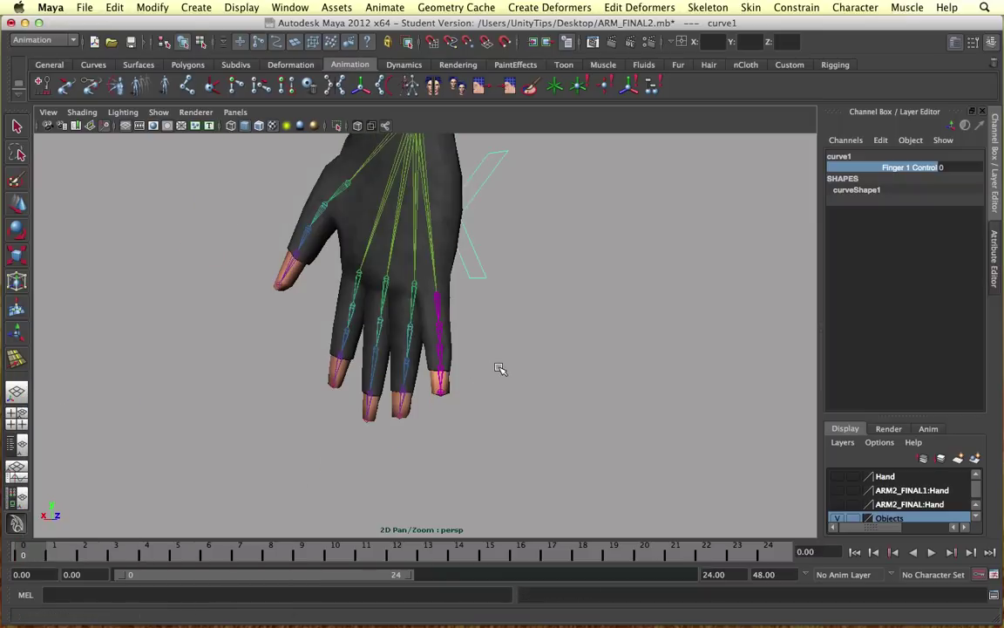
pyautogui.keyDown('alt'); pyautogui.moveTo(502, 369); pyautogui.dragTo(507, 381); pyautogui.keyUp('alt')
pyautogui.moveTo(551, 338)
pyautogui.keyDown('alt'); pyautogui.mouseDown()
pyautogui.moveTo(560, 305)
pyautogui.moveTo(545, 326)
pyautogui.mouseUp(); pyautogui.keyUp('alt')
pyautogui.click(545, 326)
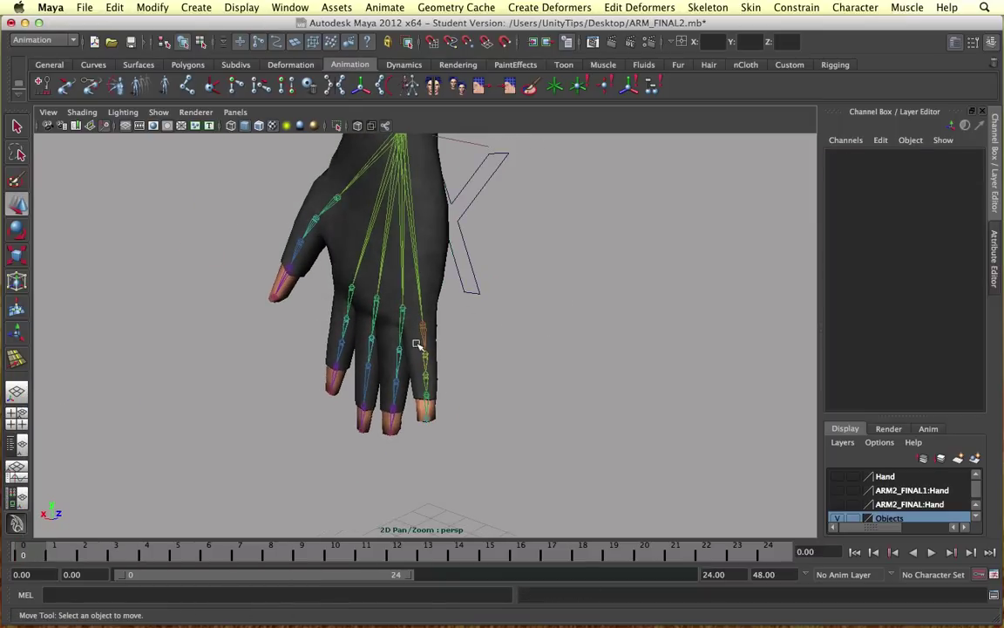
pyautogui.keyDown('alt'); pyautogui.moveTo(419, 346); pyautogui.dragTo(446, 300); pyautogui.keyUp('alt')
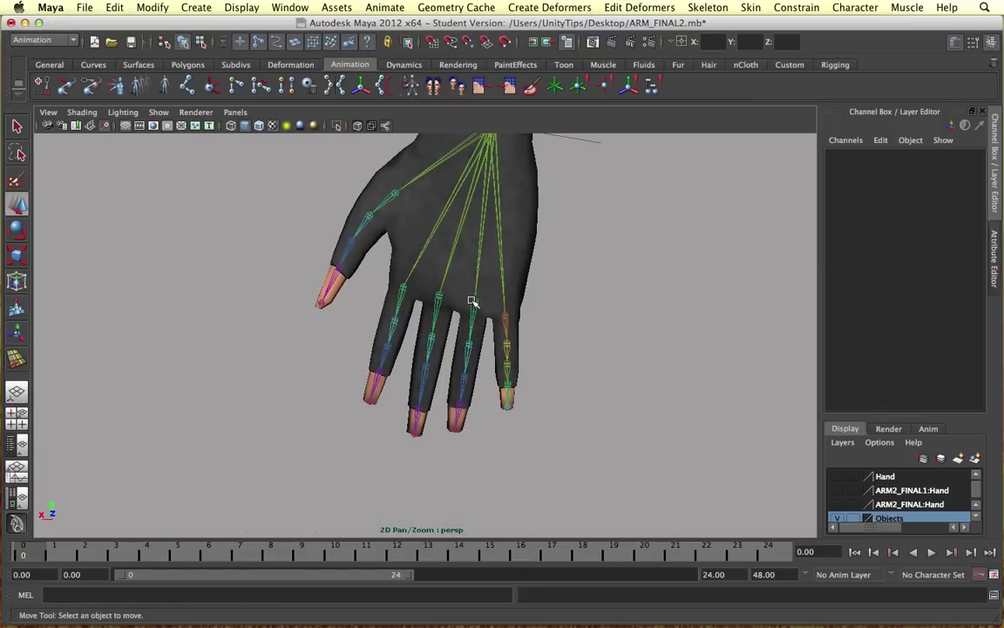
pyautogui.click(471, 301)
pyautogui.scroll(3, 472, 301)
pyautogui.moveTo(511, 254); pyautogui.dragTo(509, 268)
pyautogui.press('z')
pyautogui.scroll(-6, 592, 235)
pyautogui.keyDown('alt'); pyautogui.moveTo(592, 235); pyautogui.dragTo(580, 320, button='middle'); pyautogui.keyUp('alt')
pyautogui.scroll(-5, 581, 320)
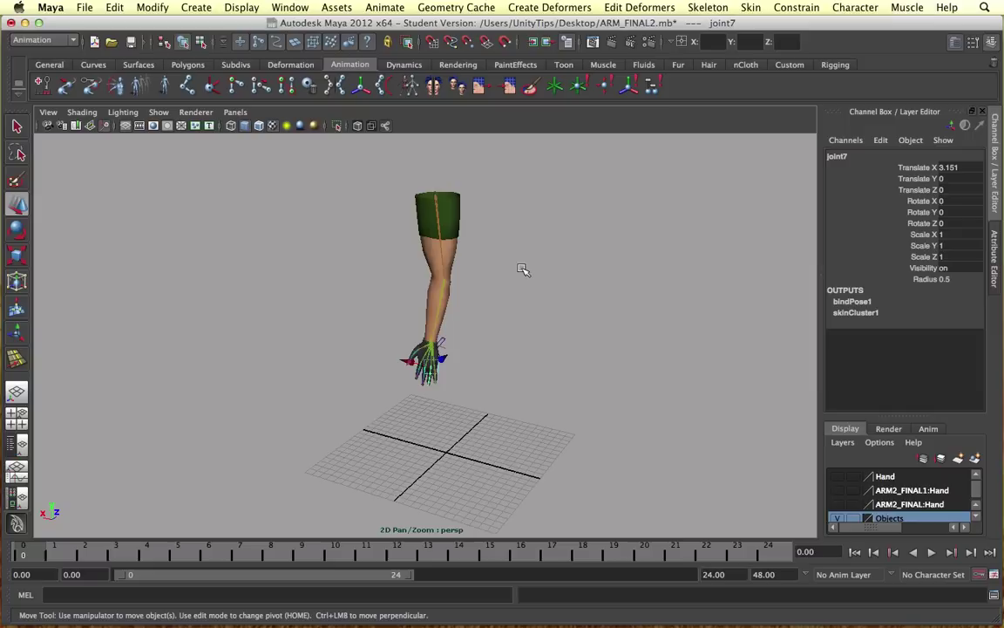
# Remove the skin binding between the arm mesh and its skeleton.
pyautogui.click(459, 235)
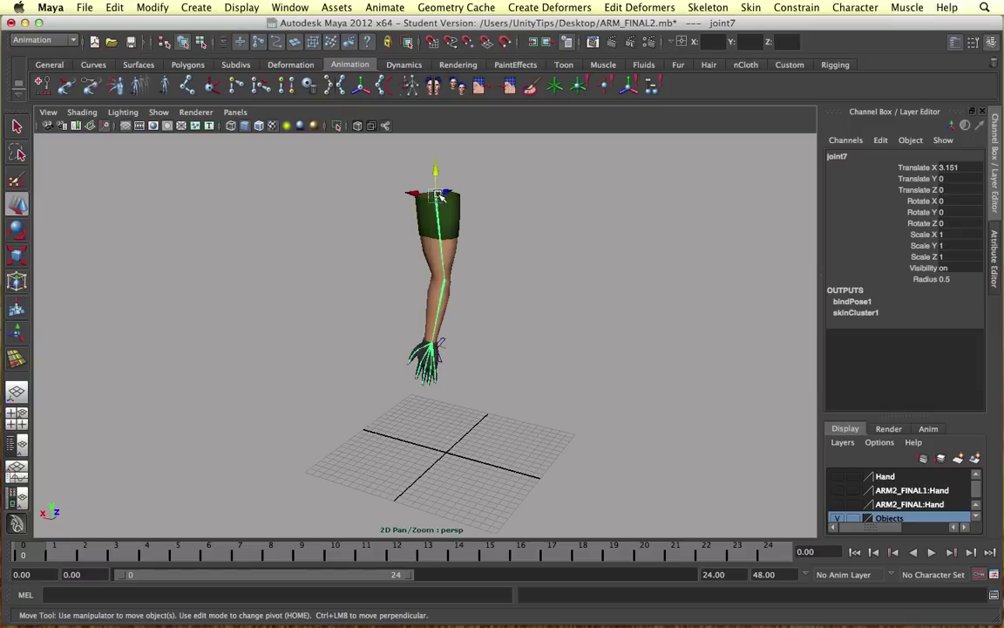
pyautogui.click(695, 7)
pyautogui.click(772, 45)
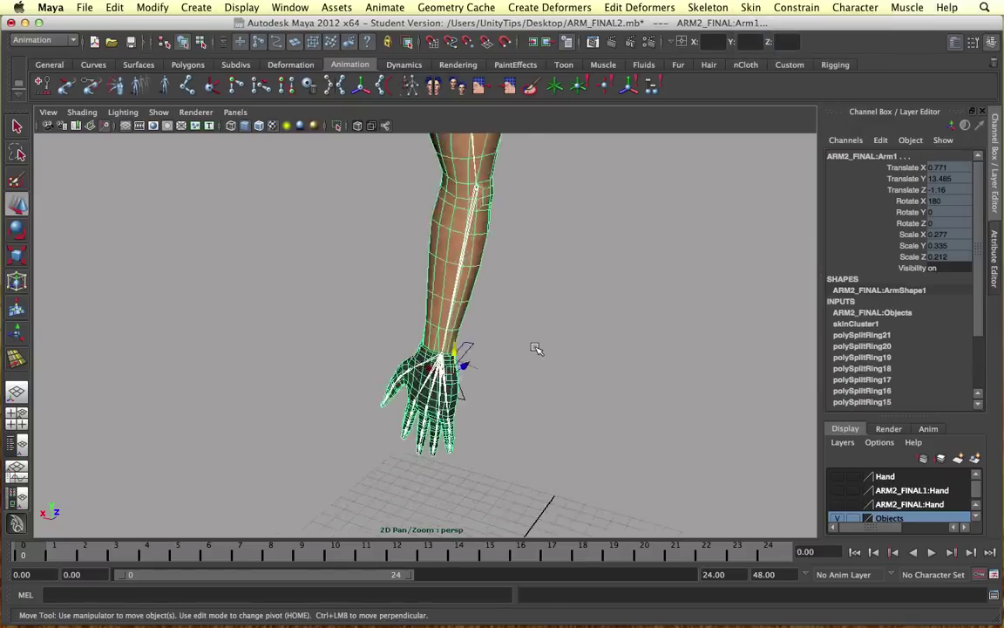
pyautogui.scroll(5, 535, 349)
pyautogui.keyDown('alt'); pyautogui.moveTo(554, 354); pyautogui.dragTo(544, 197, button='middle'); pyautogui.keyUp('alt')
pyautogui.scroll(-5, 572, 312)
pyautogui.scroll(2, 575, 317)
pyautogui.press('super+z')
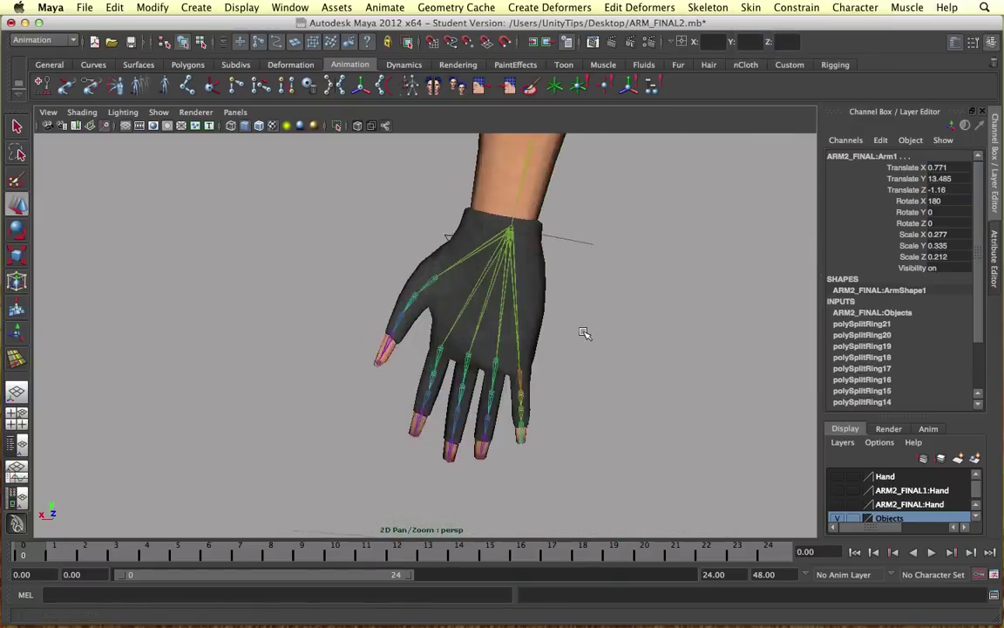
# Move the ring finger's base joint down along the finger and reposition the middle joints below it.
pyautogui.click(583, 332)
pyautogui.scroll(8, 611, 342)
pyautogui.scroll(-2, 654, 357)
pyautogui.keyDown('alt'); pyautogui.moveTo(662, 364); pyautogui.dragTo(484, 238, button='middle'); pyautogui.keyUp('alt')
pyautogui.scroll(-3, 479, 261)
pyautogui.click(469, 309)
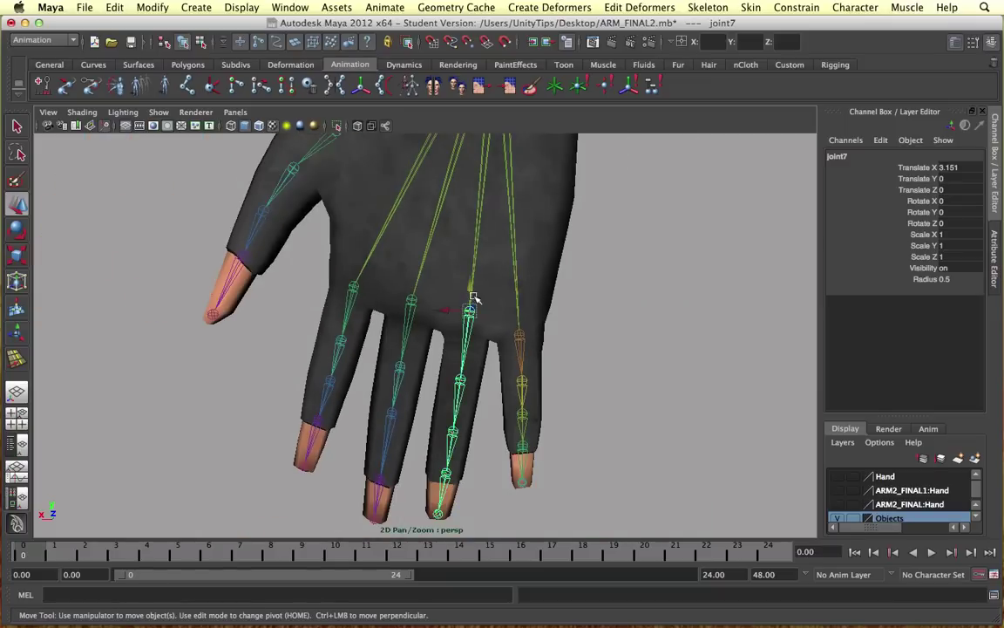
pyautogui.moveTo(471, 298); pyautogui.dragTo(429, 434)
# Nudge the ring finger's lower joints and tip joint sideways to line them up inside the finger mesh.
pyautogui.click(449, 447)
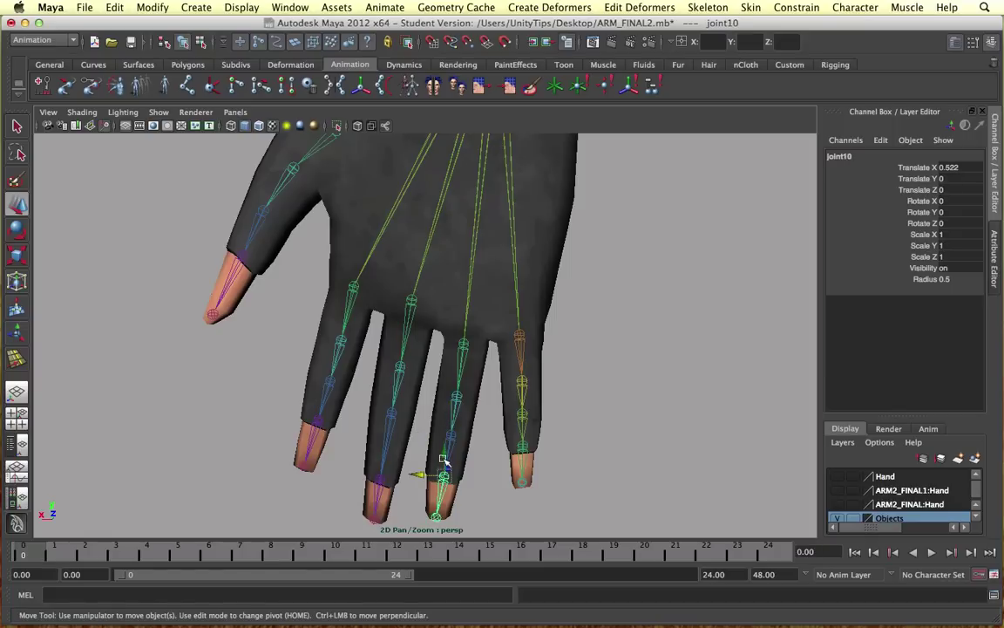
pyautogui.click(446, 514)
pyautogui.click(444, 514)
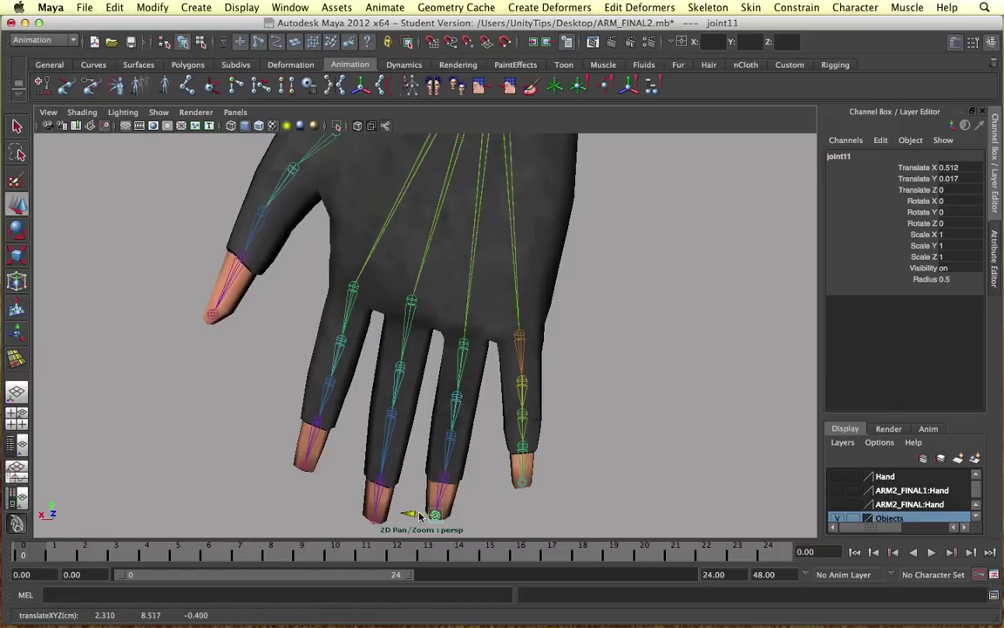
pyautogui.click(448, 404)
pyautogui.click(445, 397)
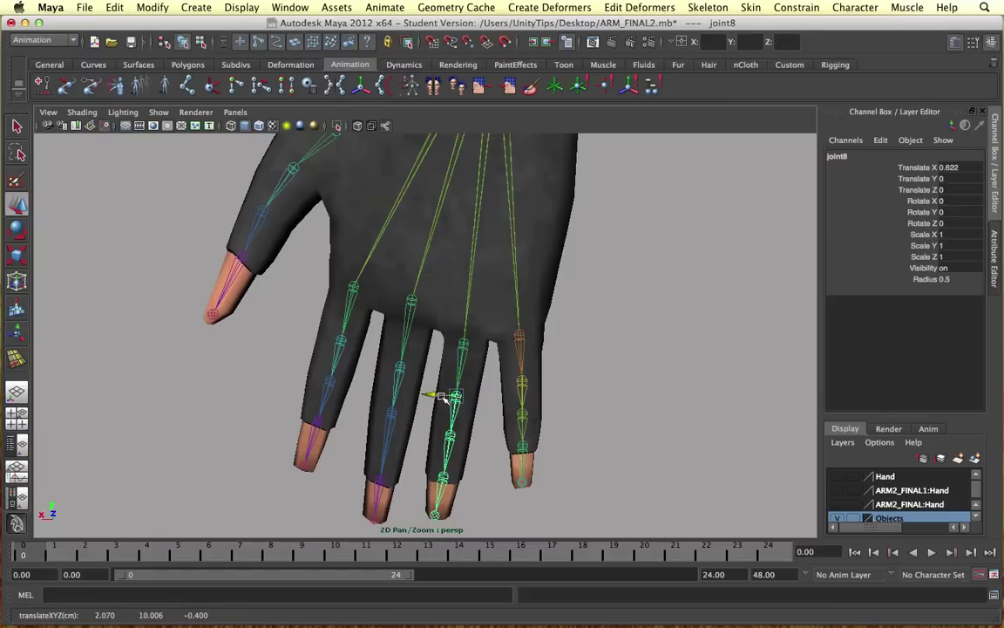
pyautogui.click(451, 469)
pyautogui.click(447, 475)
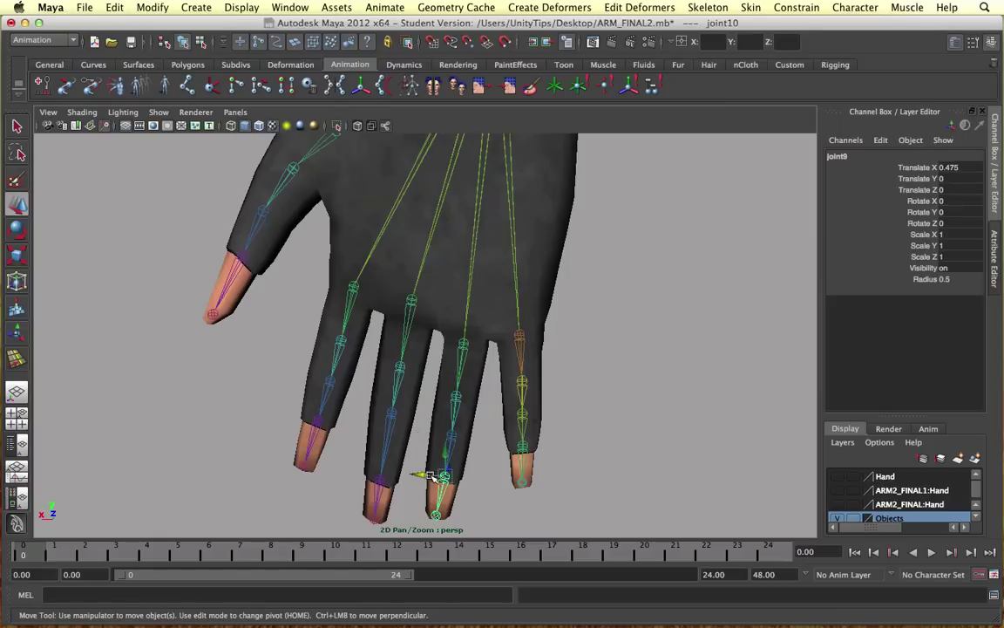
pyautogui.click(435, 514)
pyautogui.moveTo(433, 514); pyautogui.dragTo(425, 513)
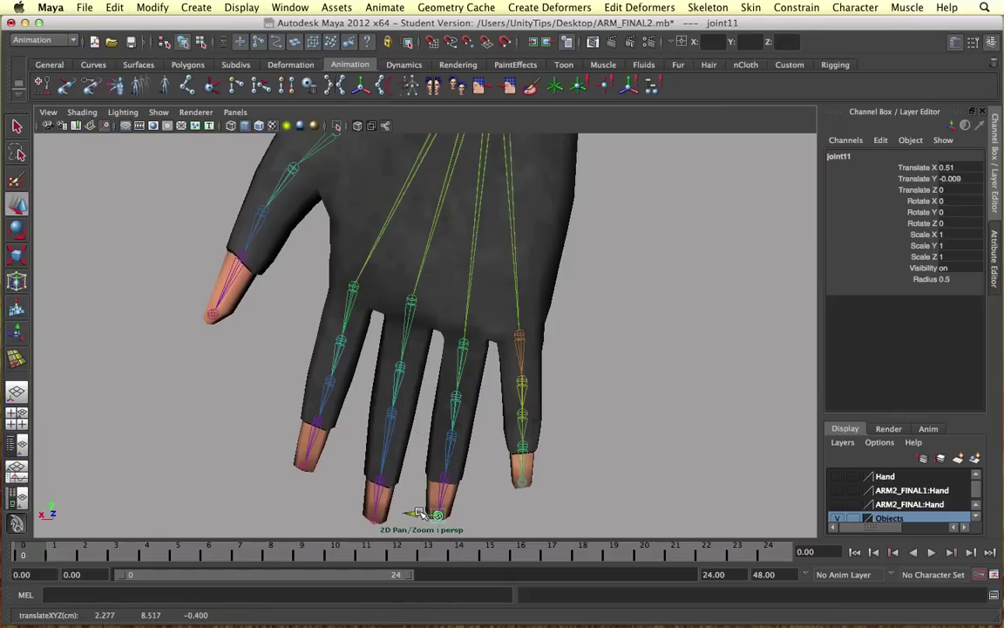
# Move the ring finger's base joint back up towards the knuckle.
pyautogui.click(479, 480)
pyautogui.keyDown('alt'); pyautogui.moveTo(511, 349); pyautogui.dragTo(545, 347); pyautogui.keyUp('alt')
pyautogui.scroll(3, 545, 347)
pyautogui.click(486, 324)
pyautogui.moveTo(484, 302); pyautogui.dragTo(477, 318)
pyautogui.click(488, 471)
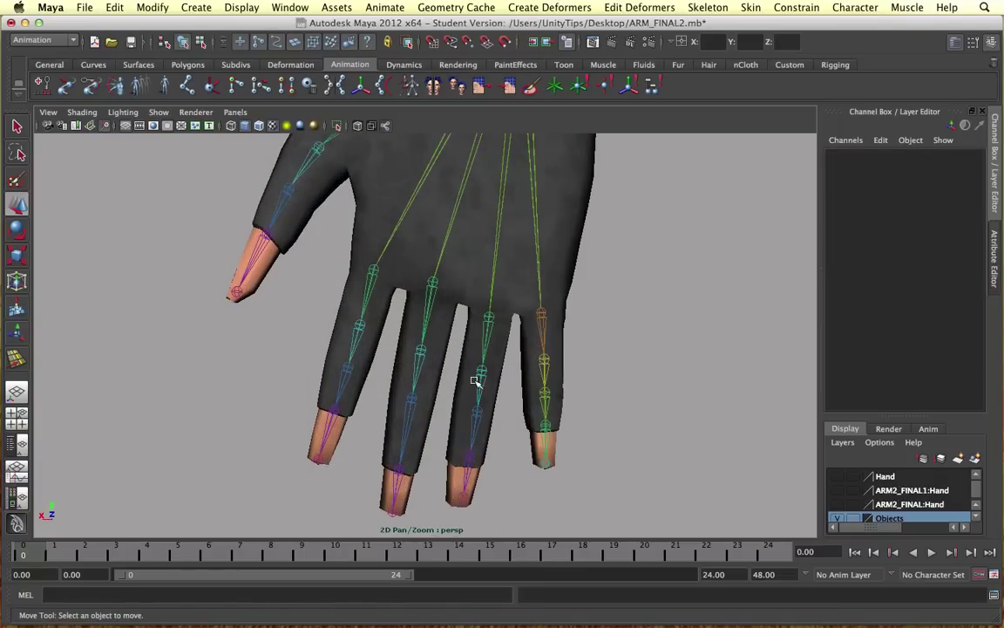
# Fine-tune the position of the ring finger joint just above the fingertip and clear the selection.
pyautogui.click(477, 374)
pyautogui.click(471, 455)
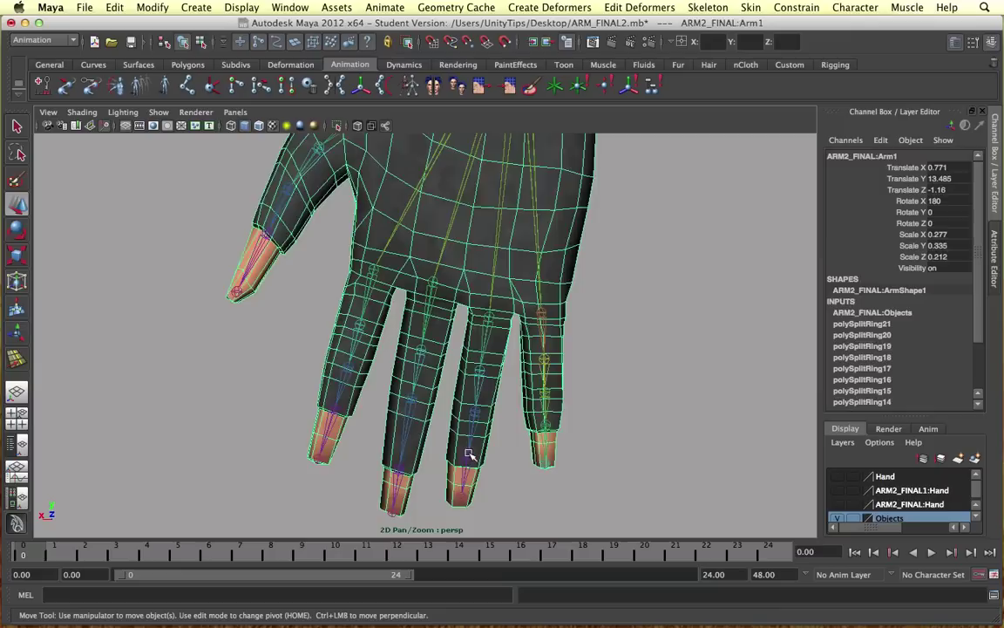
pyautogui.click(468, 452)
pyautogui.moveTo(441, 454); pyautogui.dragTo(443, 459)
pyautogui.click(545, 432)
pyautogui.keyDown('alt'); pyautogui.moveTo(634, 394); pyautogui.dragTo(616, 381); pyautogui.keyUp('alt')
pyautogui.click(616, 381)
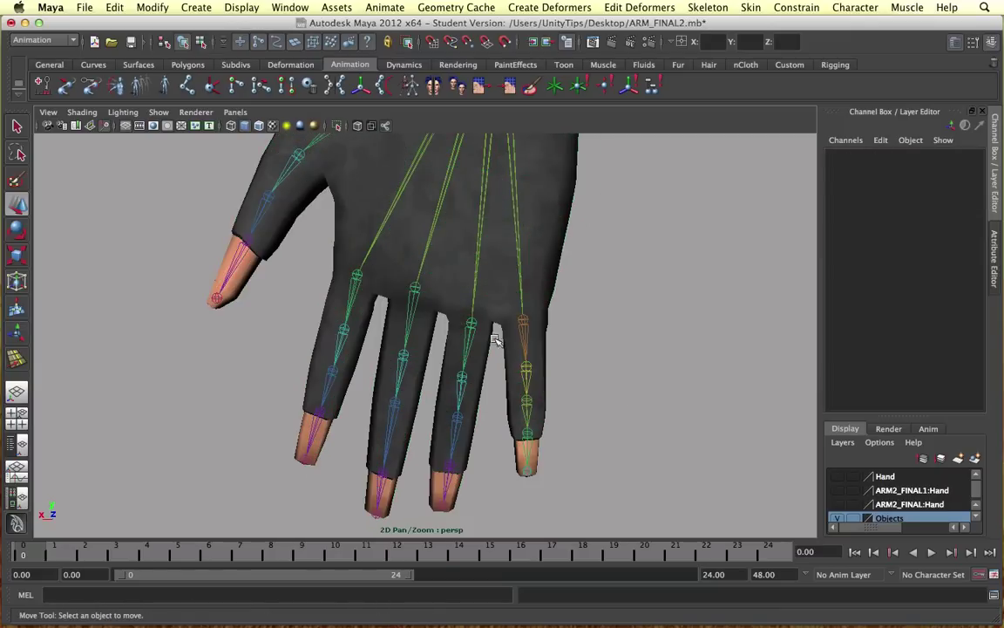
# Try bending all the ring finger's joints together about their Y axis, and undo the rotation.
pyautogui.click(472, 323)
pyautogui.keyDown('shift'); pyautogui.click(444, 505); pyautogui.keyUp('shift')
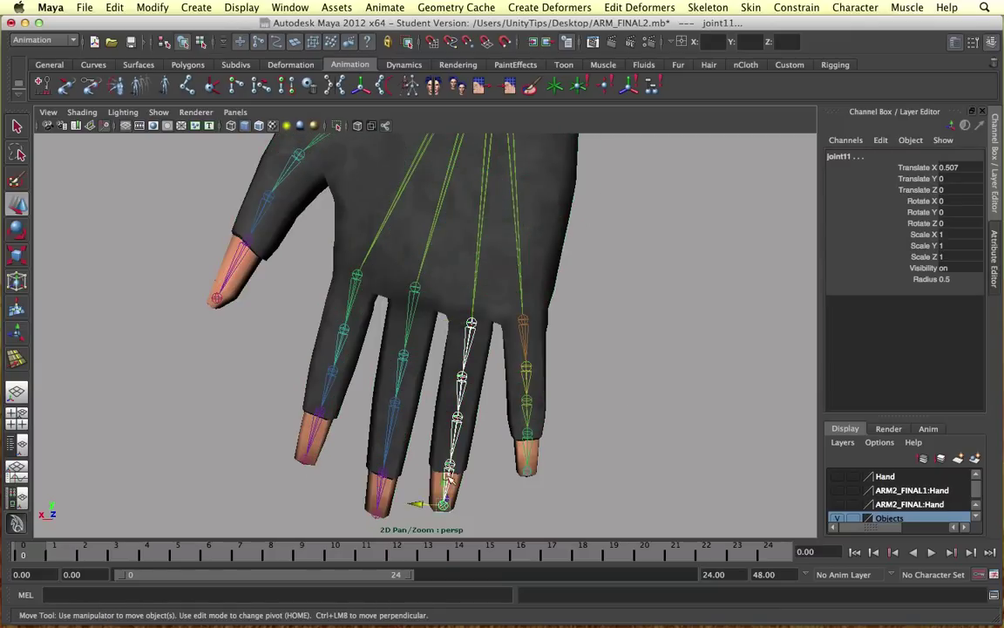
pyautogui.keyDown('shift'); pyautogui.click(449, 464); pyautogui.keyUp('shift')
pyautogui.keyDown('shift'); pyautogui.click(457, 416); pyautogui.keyUp('shift')
pyautogui.click(462, 376)
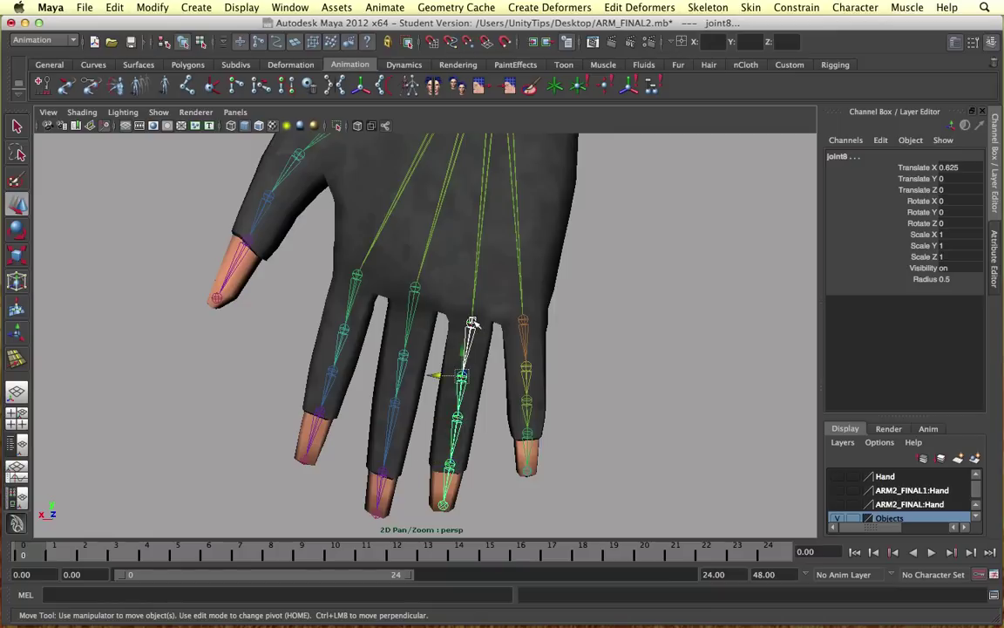
pyautogui.press('e')
pyautogui.click(471, 322)
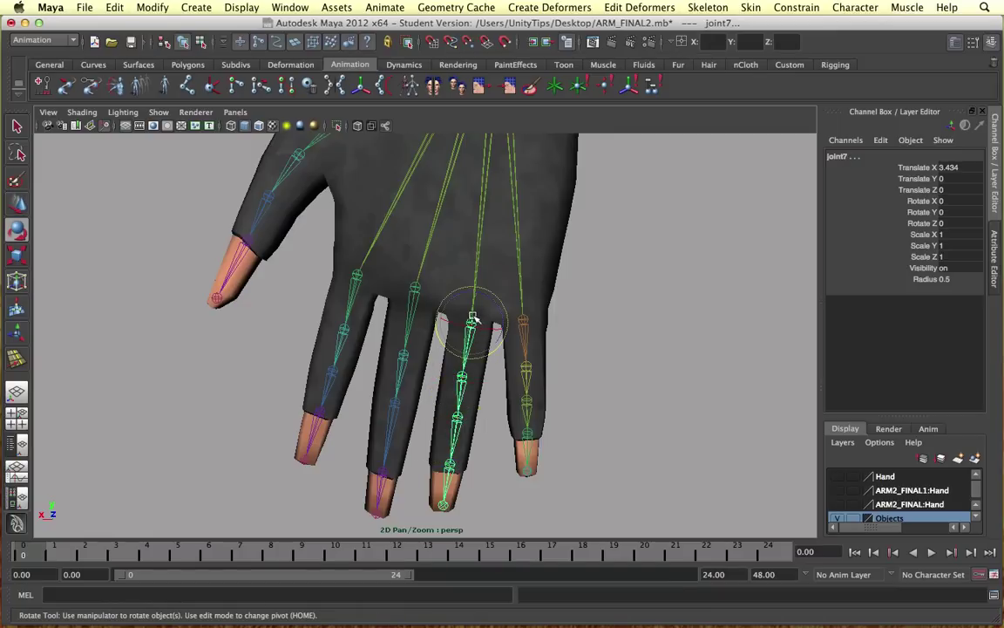
pyautogui.moveTo(475, 305)
pyautogui.mouseDown()
pyautogui.moveTo(478, 294)
pyautogui.moveTo(481, 307)
pyautogui.mouseUp()
pyautogui.press('z')
pyautogui.press('z')
pyautogui.press('z')
pyautogui.press('z')
pyautogui.press('z')
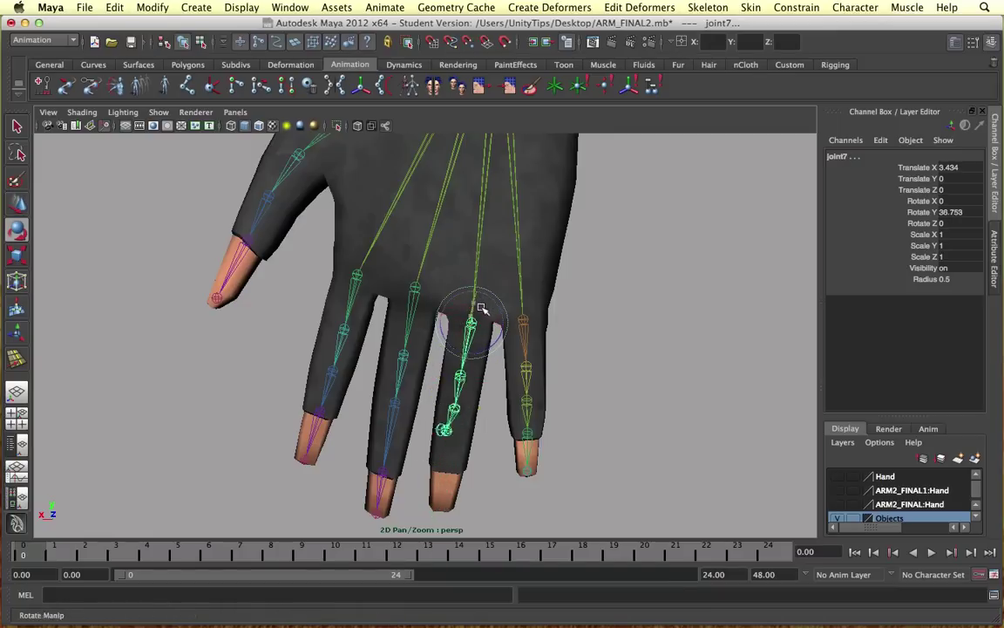
pyautogui.click(492, 340)
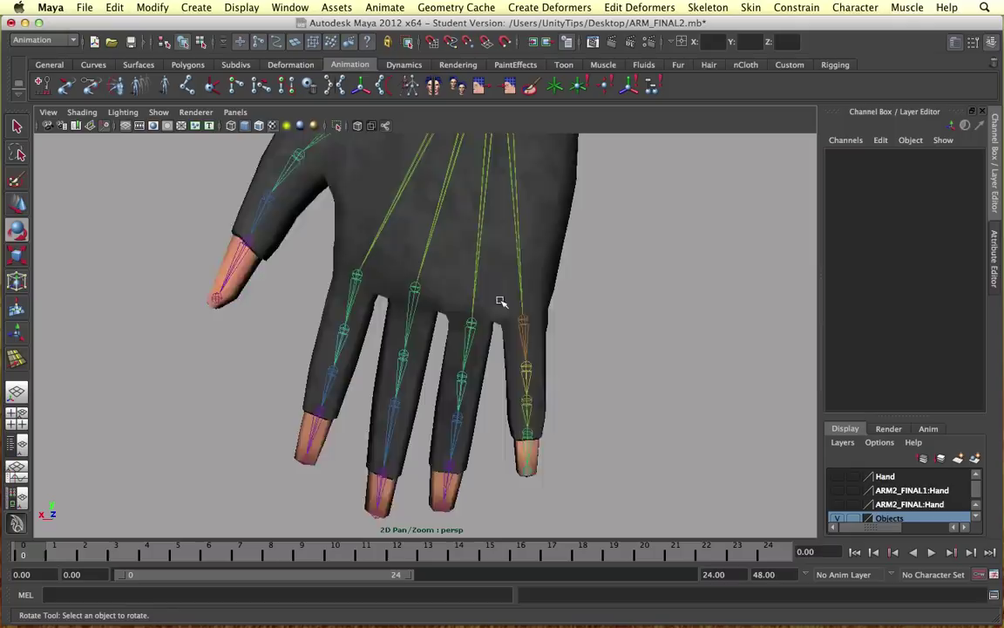
# Start a new keyable Float attribute named Finger2_Control on the X curve.
pyautogui.scroll(-5, 502, 301)
pyautogui.keyDown('alt'); pyautogui.moveTo(533, 294); pyautogui.dragTo(565, 341, button='middle'); pyautogui.keyUp('alt')
pyautogui.keyDown('alt'); pyautogui.moveTo(565, 341); pyautogui.dragTo(510, 323); pyautogui.keyUp('alt')
pyautogui.click(486, 227)
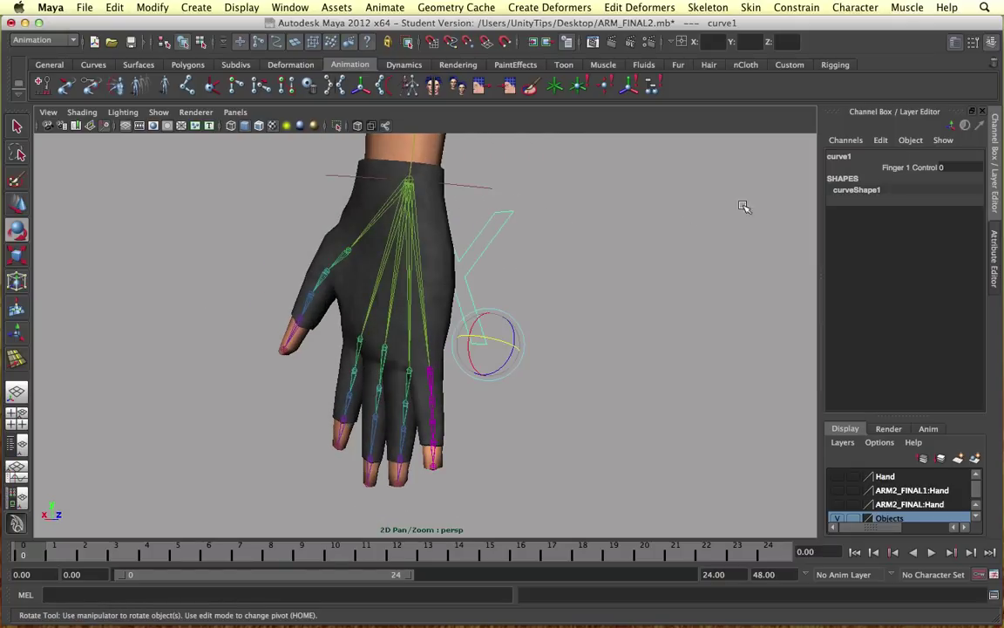
pyautogui.click(881, 140)
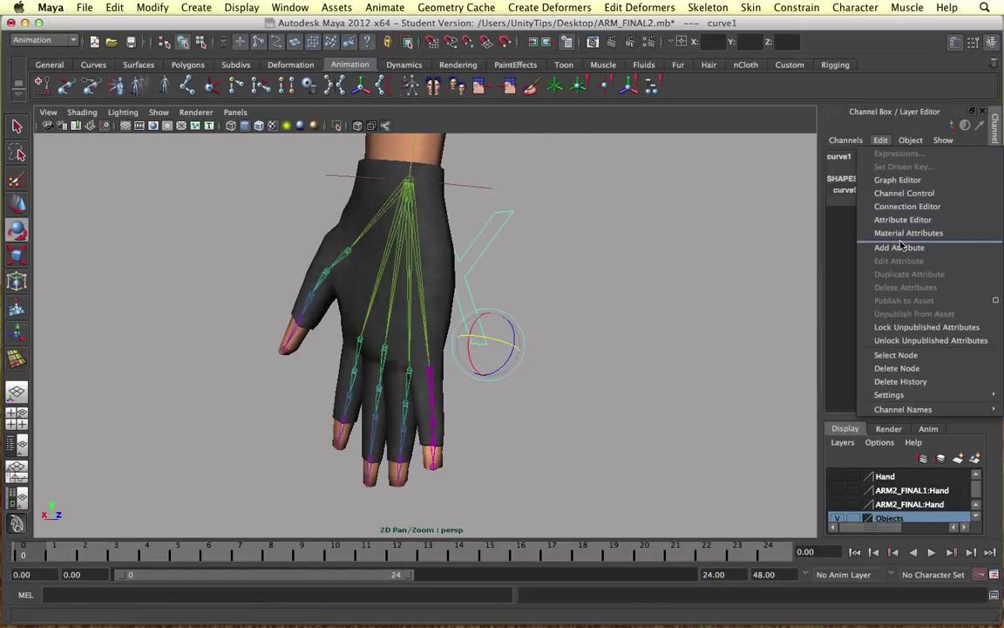
pyautogui.click(828, 223)
pyautogui.click(640, 128)
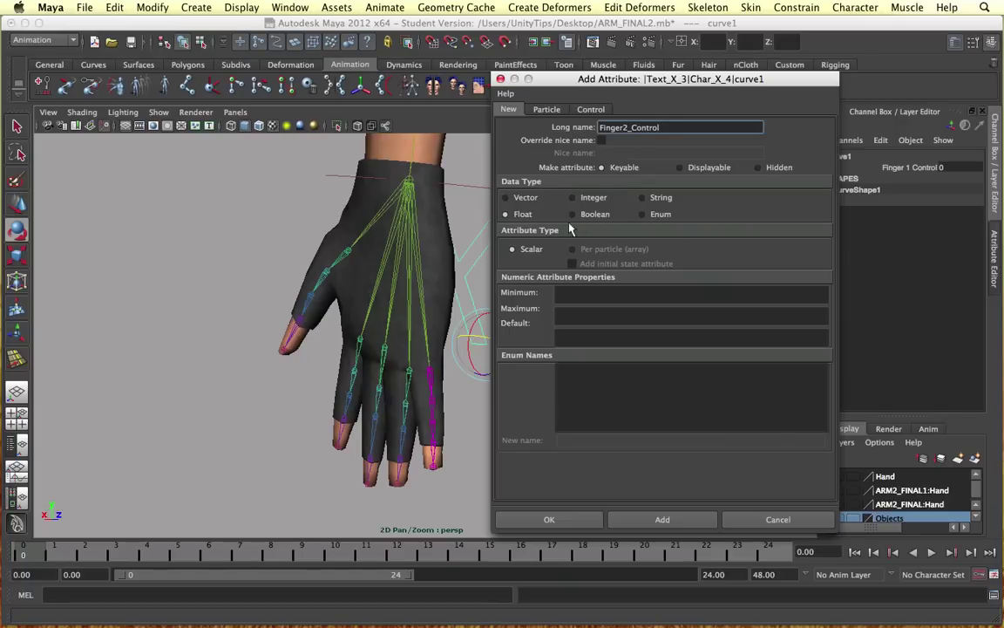
# Give Finger2_Control a minimum of -10, a maximum of 10 and a default of 0, and create it.
pyautogui.click(584, 294)
pyautogui.write('-10')
pyautogui.press('Tab')
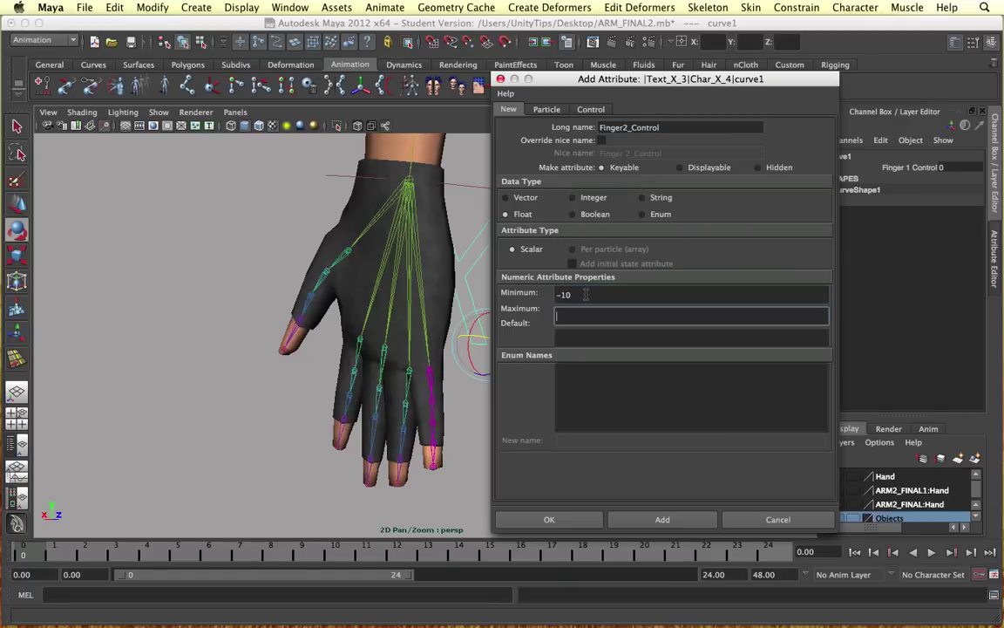
pyautogui.write('10')
pyautogui.press('Tab')
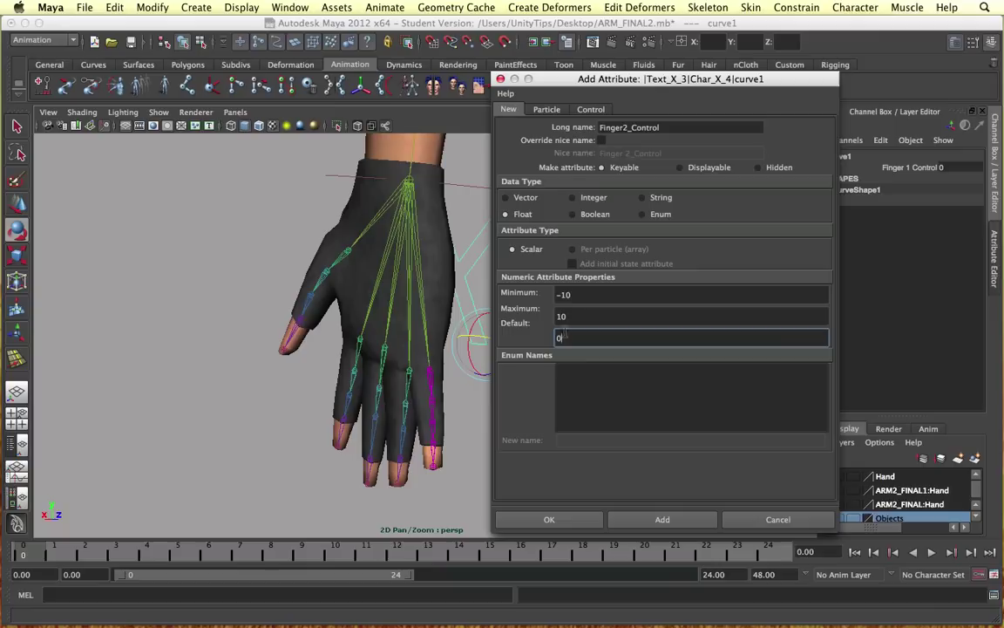
pyautogui.click(572, 519)
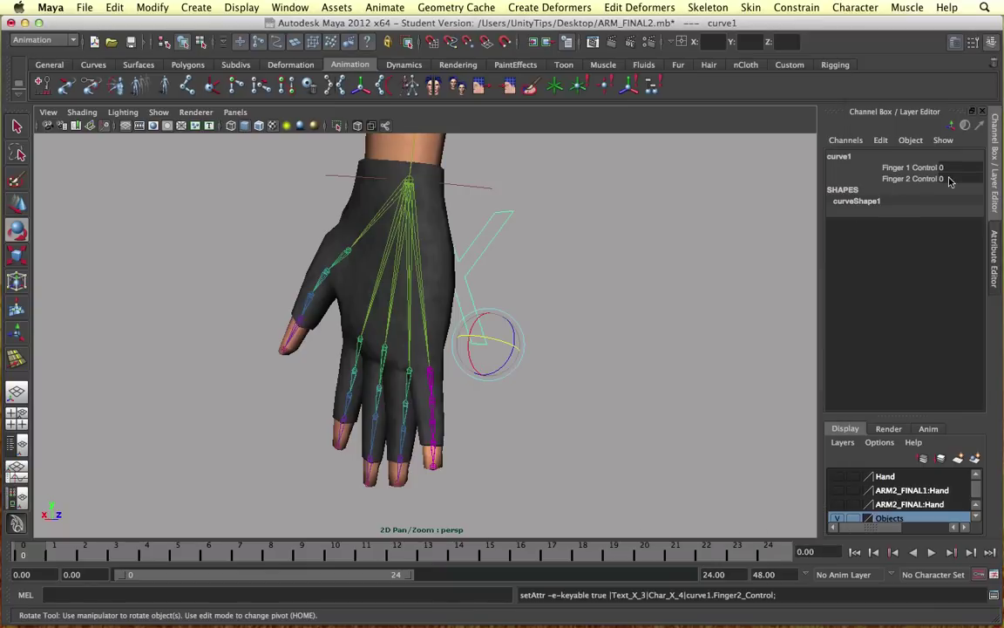
# Open Set Driven Key and load the X curve as the driver with its Finger 2 Control attribute.
pyautogui.keyDown('alt'); pyautogui.moveTo(549, 312); pyautogui.dragTo(568, 324); pyautogui.keyUp('alt')
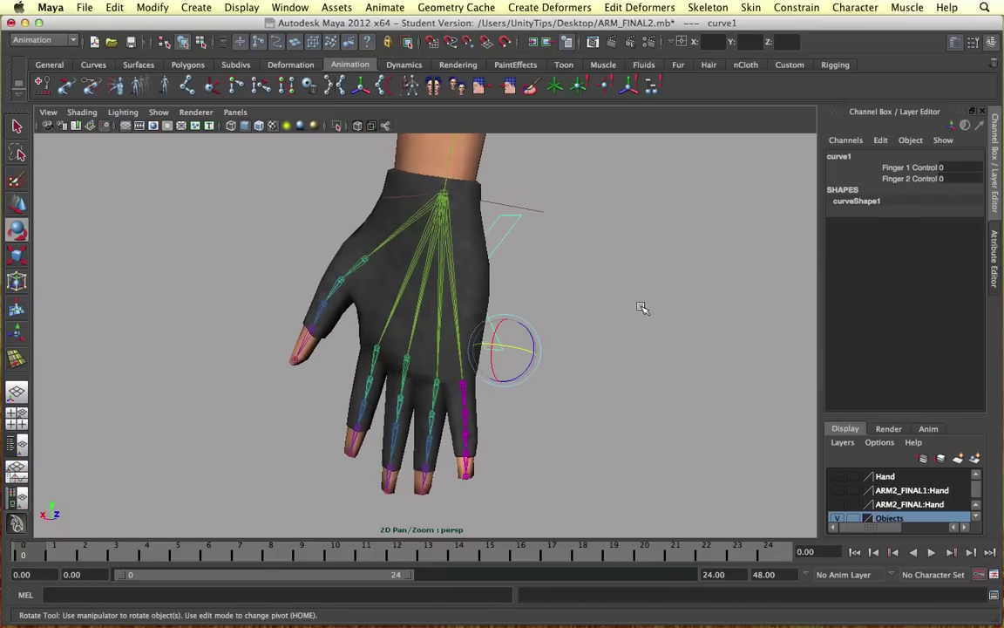
pyautogui.click(399, 6)
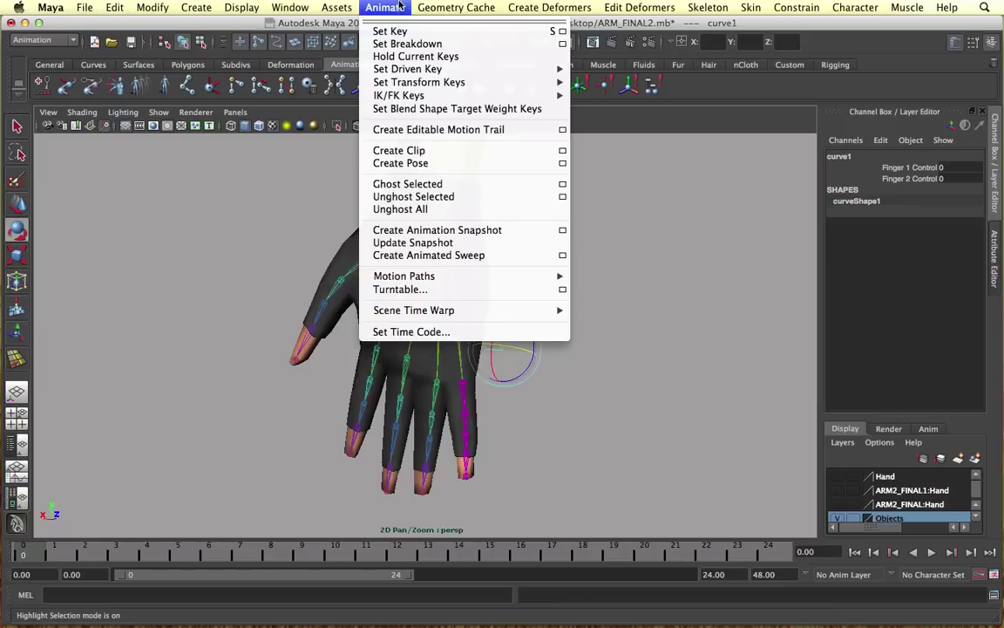
pyautogui.moveTo(403, 71)
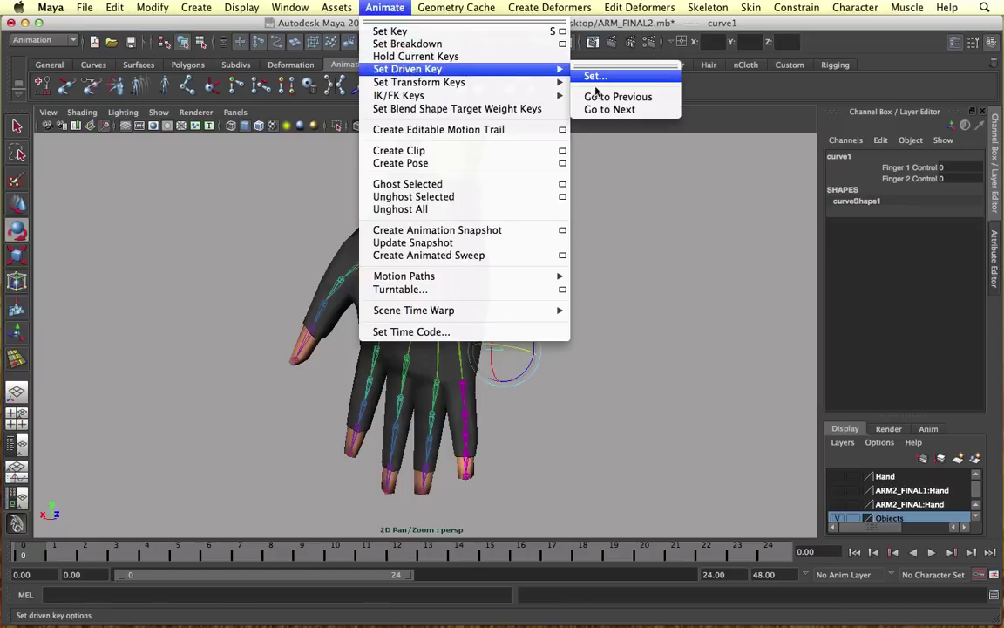
pyautogui.click(594, 77)
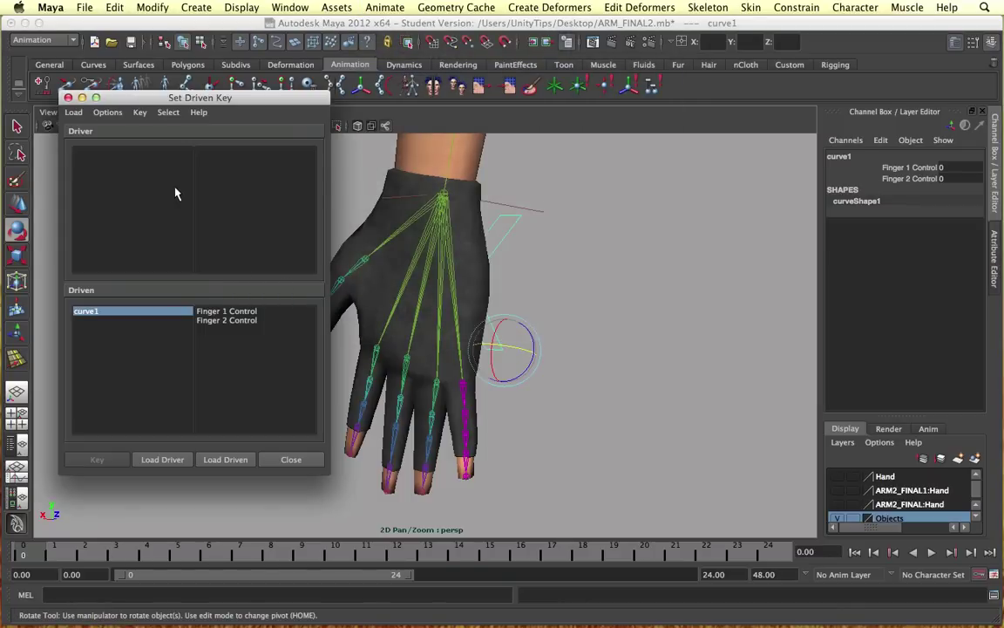
pyautogui.click(896, 179)
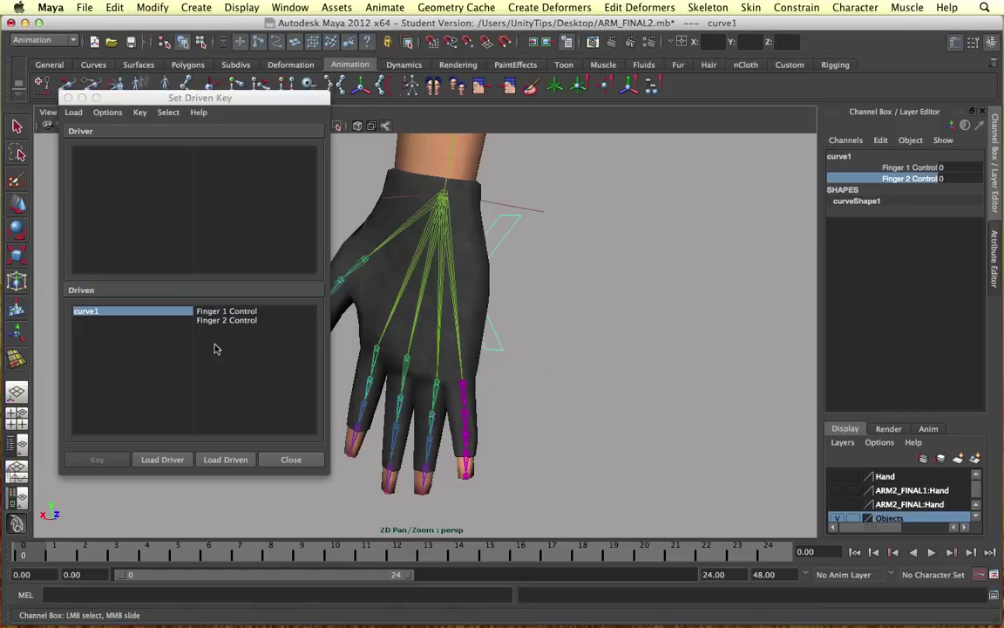
pyautogui.click(158, 458)
pyautogui.click(235, 161)
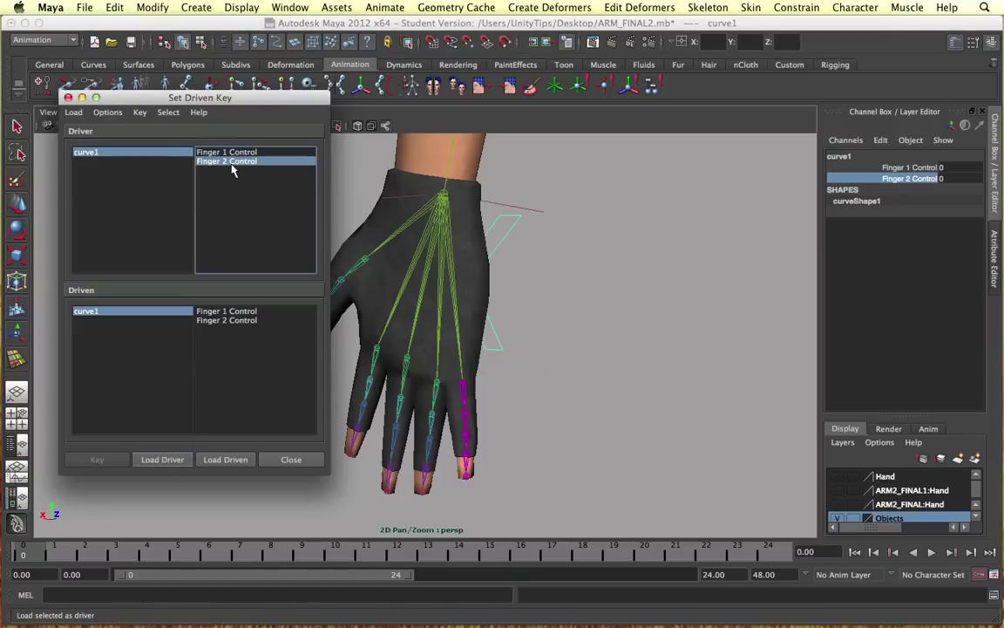
# Select all five ring finger joints, from the fingertip up to the base joint.
pyautogui.click(433, 383)
pyautogui.press('e')
pyautogui.click(435, 384)
pyautogui.scroll(5, 491, 402)
pyautogui.keyDown('alt'); pyautogui.moveTo(504, 403); pyautogui.dragTo(596, 253, button='middle'); pyautogui.keyUp('alt')
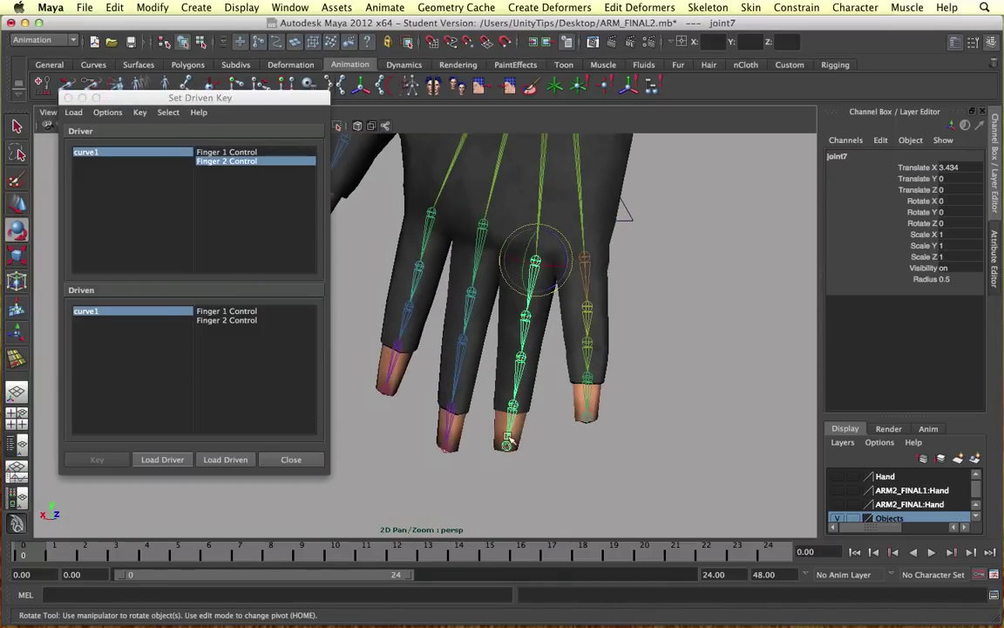
pyautogui.click(507, 447)
pyautogui.keyDown('shift'); pyautogui.click(514, 405); pyautogui.keyUp('shift')
pyautogui.keyDown('shift'); pyautogui.click(521, 359); pyautogui.keyUp('shift')
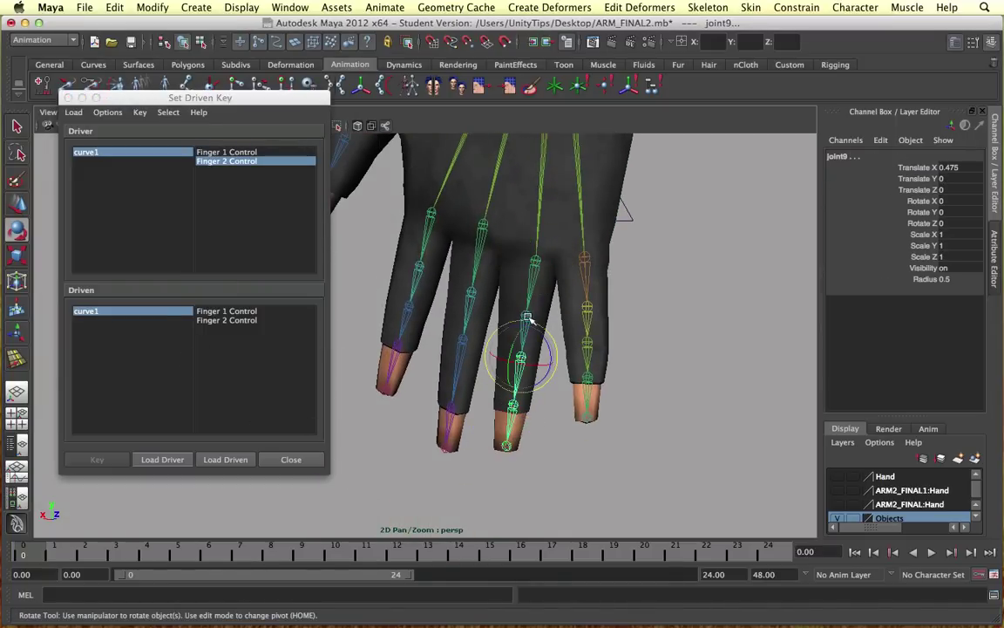
pyautogui.keyDown('shift'); pyautogui.click(526, 315); pyautogui.keyUp('shift')
pyautogui.press('Up')
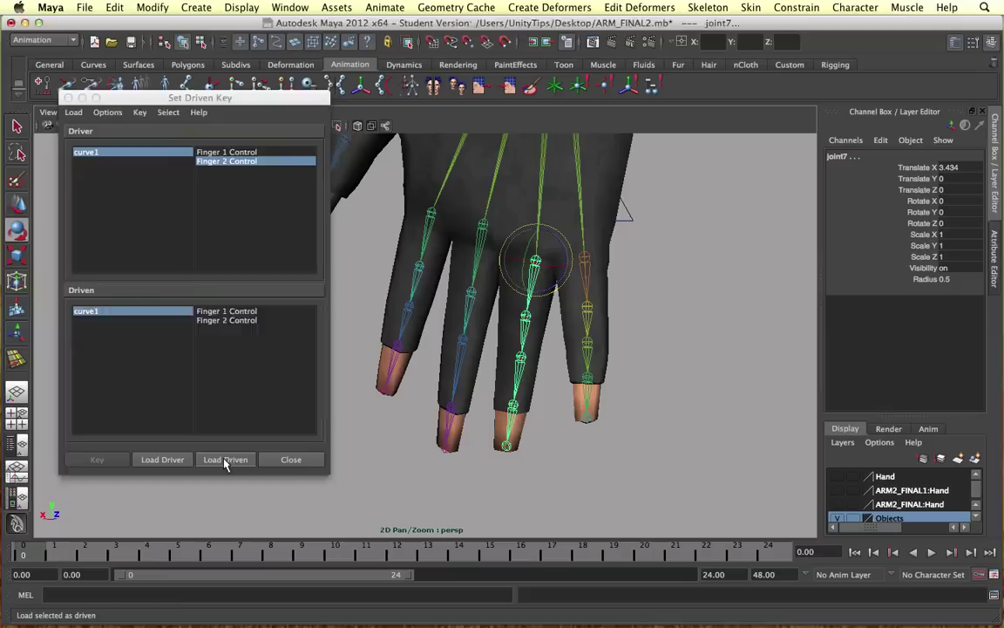
# Load the selected finger joints as driven objects and choose Rotate Y for all five.
pyautogui.click(225, 460)
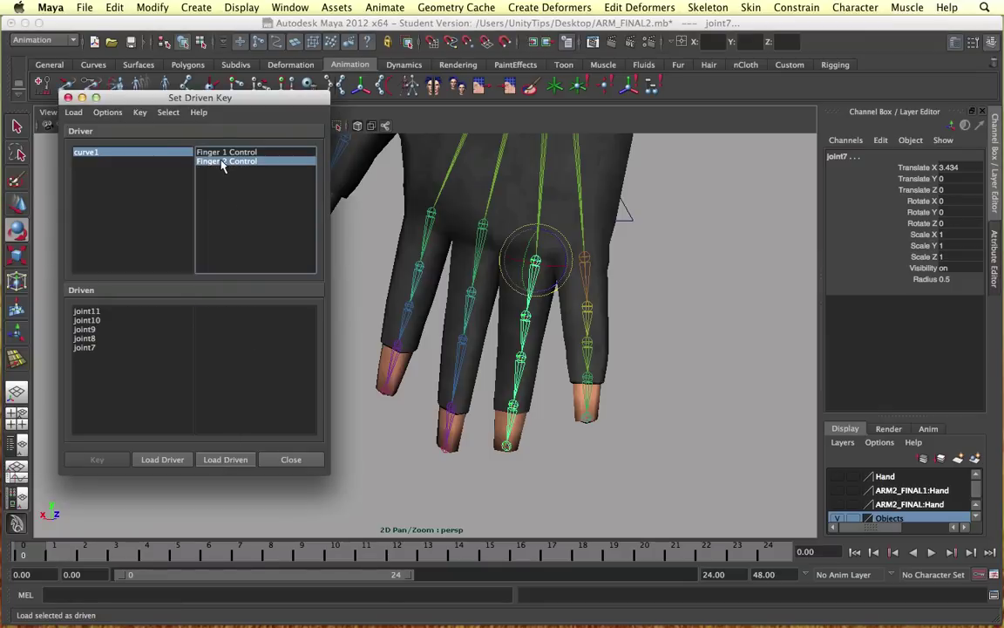
pyautogui.moveTo(88, 311); pyautogui.dragTo(85, 347)
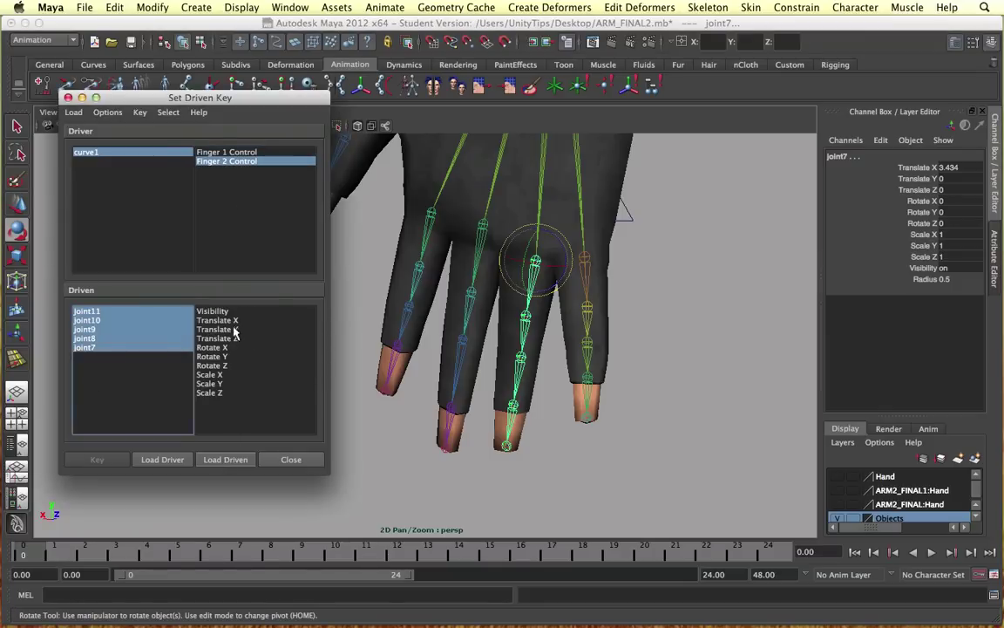
pyautogui.click(213, 357)
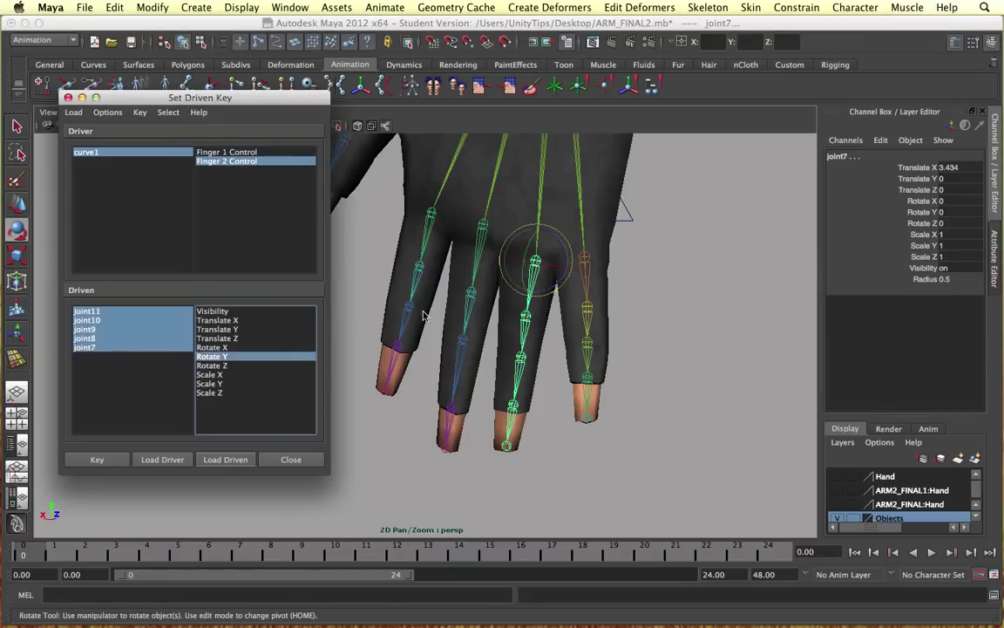
# Key the ring finger's straight pose at Finger 2 Control 0 and set the X curve's Finger 2 Control to -10.
pyautogui.click(99, 460)
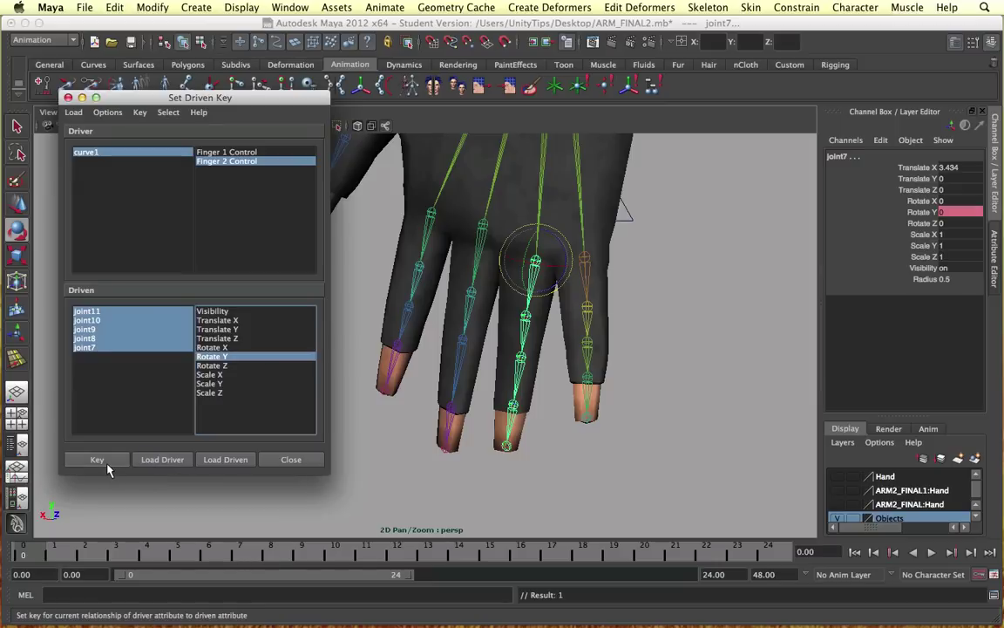
pyautogui.click(632, 213)
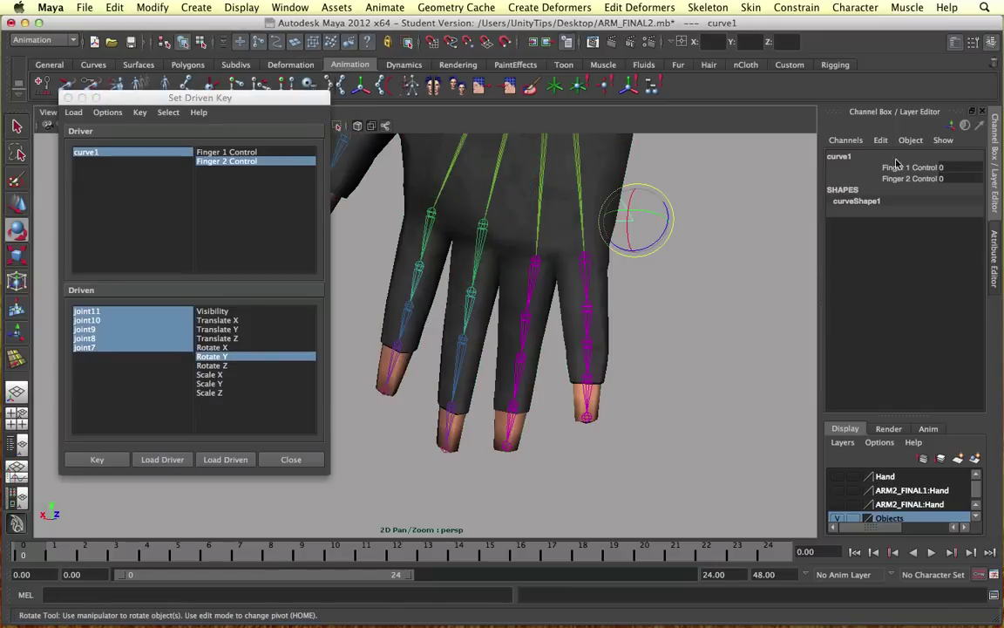
pyautogui.click(957, 179)
pyautogui.click(533, 264)
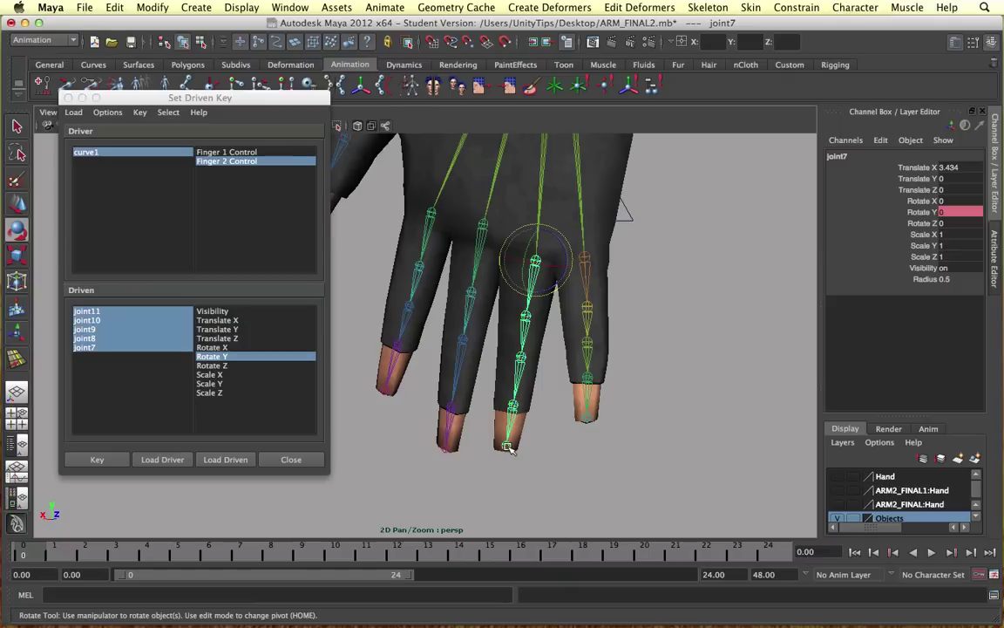
pyautogui.click(625, 214)
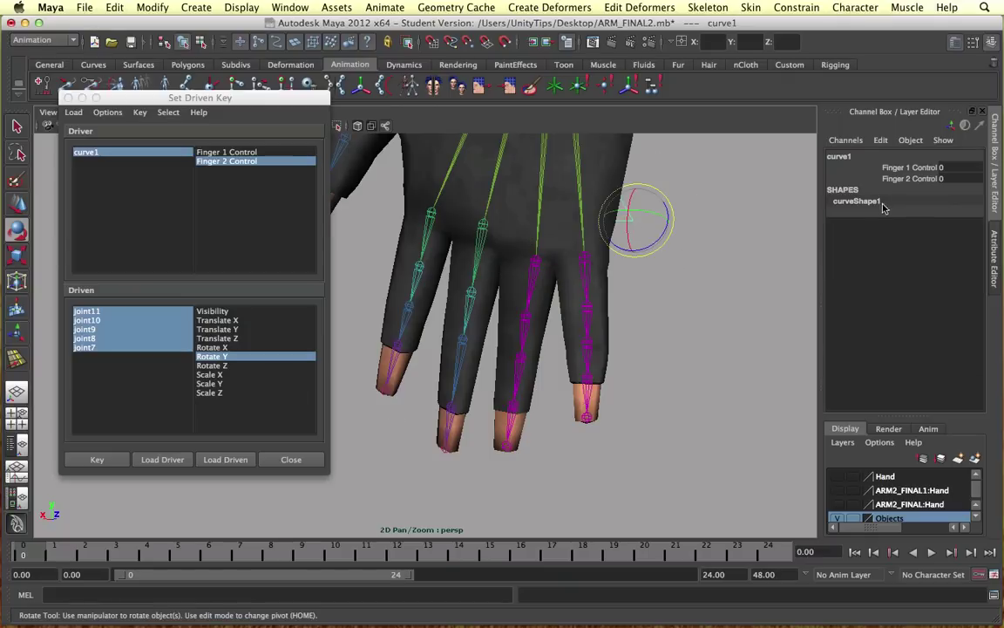
pyautogui.click(949, 179)
pyautogui.write('-1')
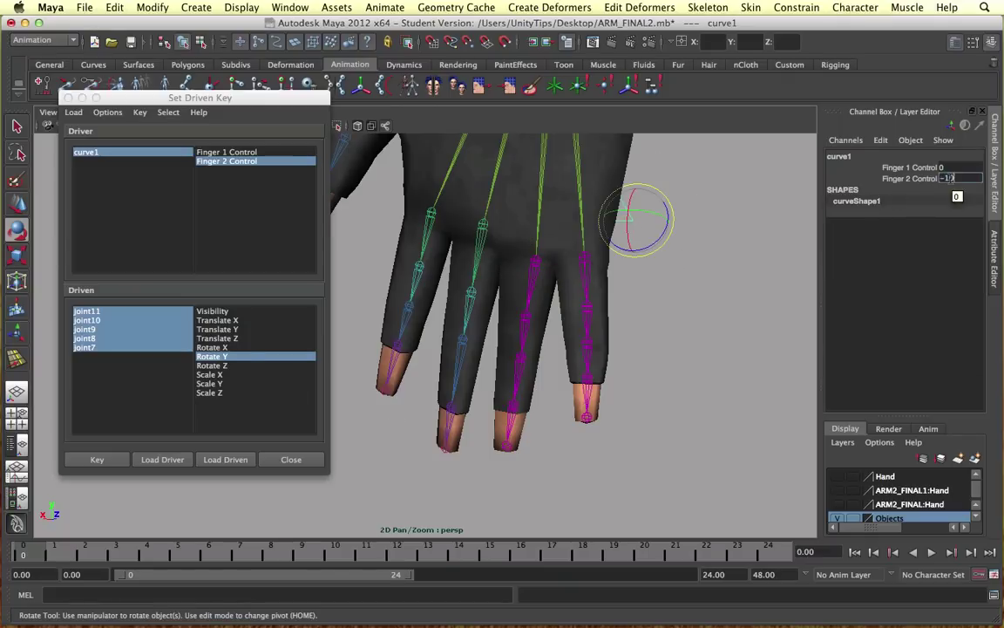
pyautogui.write('0')
pyautogui.press('Return')
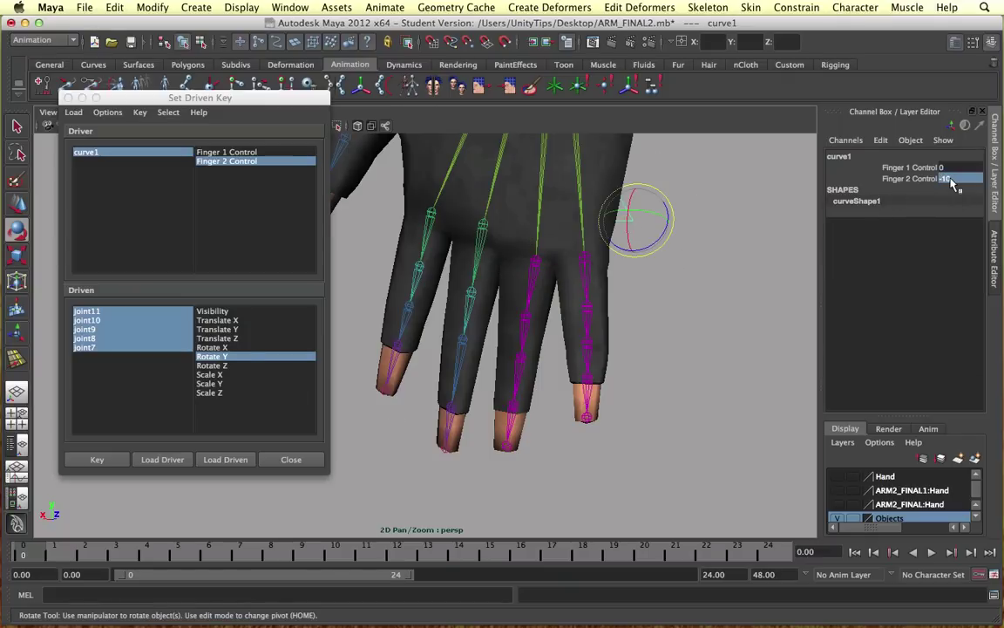
# Select all five ring finger joints, curl them to a Rotate Y of about 55.6, and key that pose for Finger 2 Control -10.
pyautogui.click(534, 266)
pyautogui.click(504, 441)
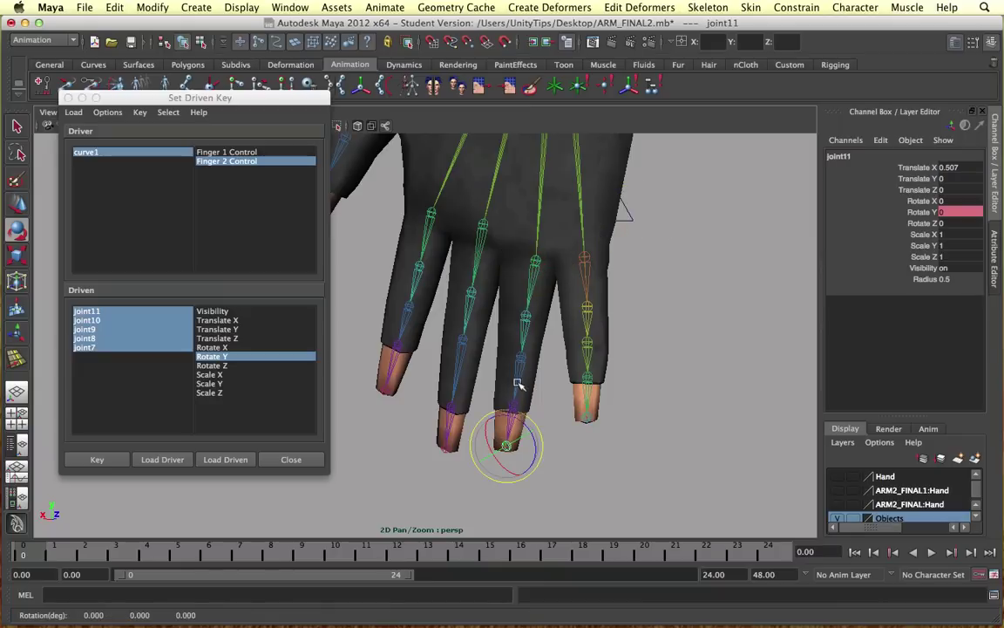
pyautogui.click(515, 393)
pyautogui.click(521, 353)
pyautogui.click(525, 318)
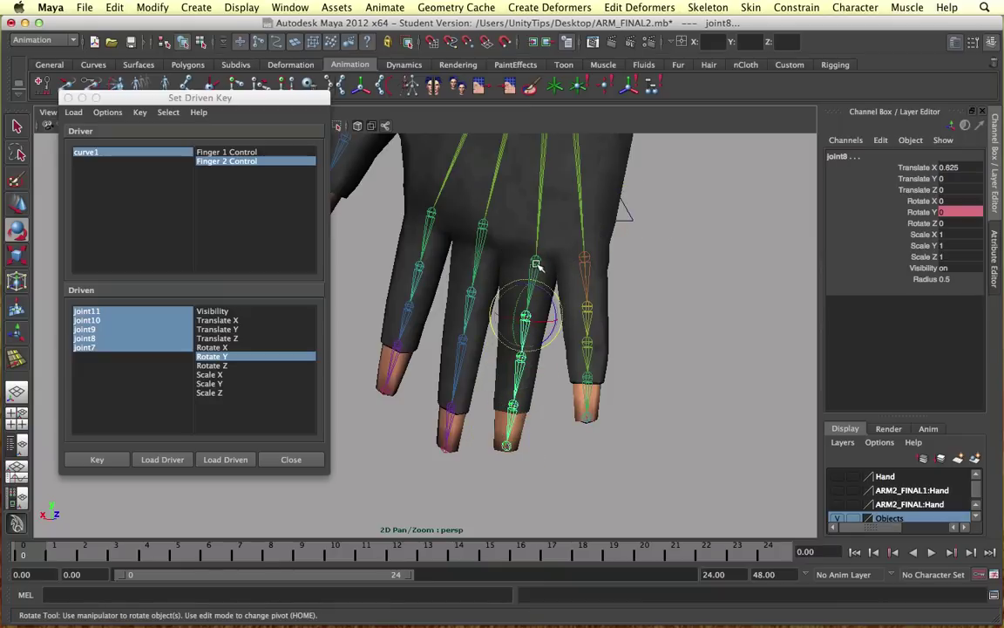
pyautogui.click(535, 262)
pyautogui.moveTo(527, 267); pyautogui.dragTo(536, 233)
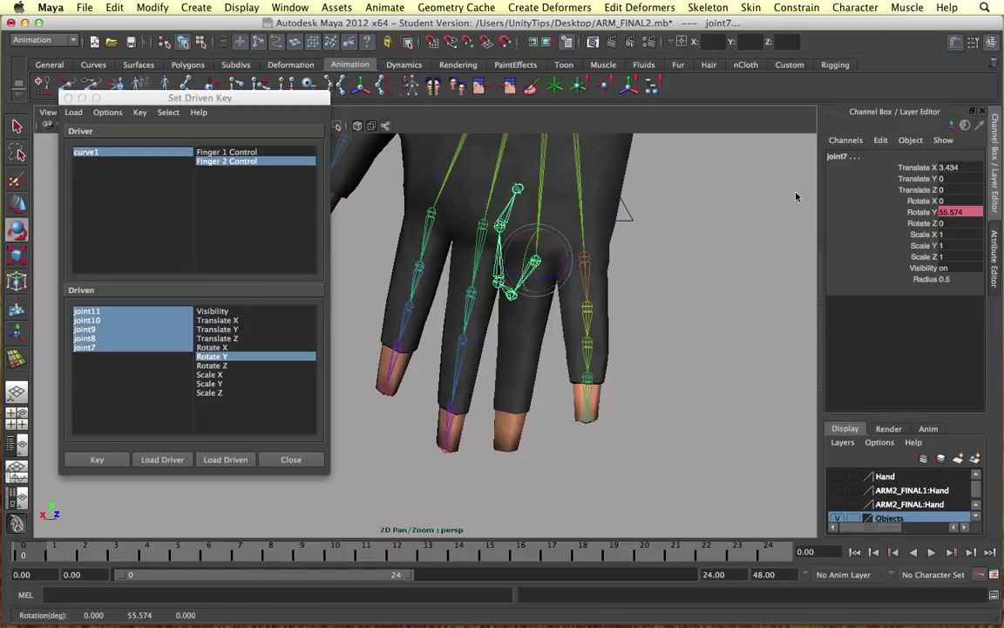
pyautogui.click(96, 459)
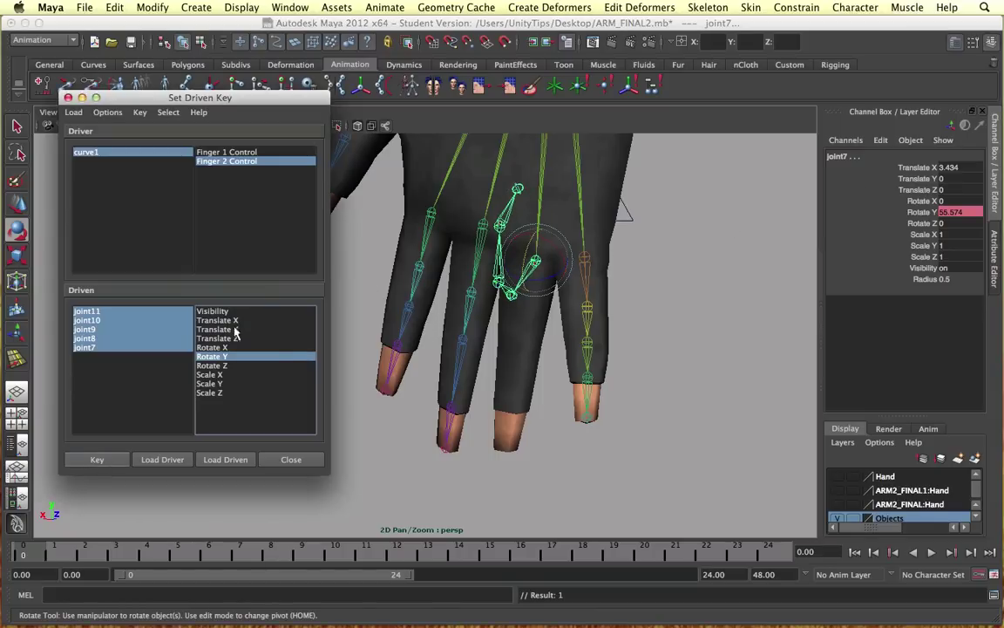
# Try to key the ring finger joints at Finger 2 Control 10 with a backward bend of about -24.6 in Rotate Y.
pyautogui.click(632, 213)
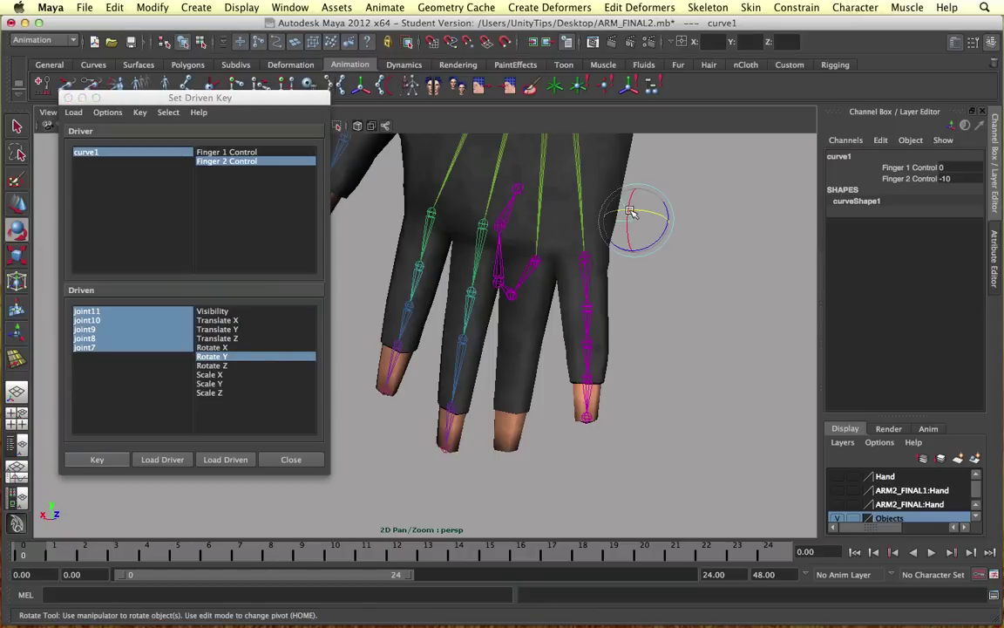
pyautogui.doubleClick(960, 178)
pyautogui.press('Return')
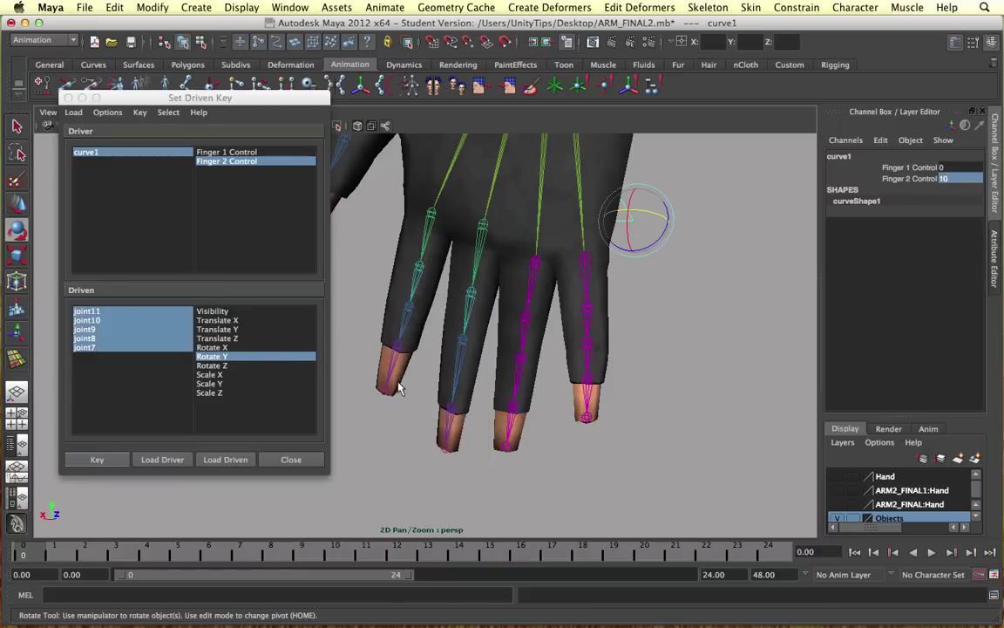
pyautogui.click(507, 410)
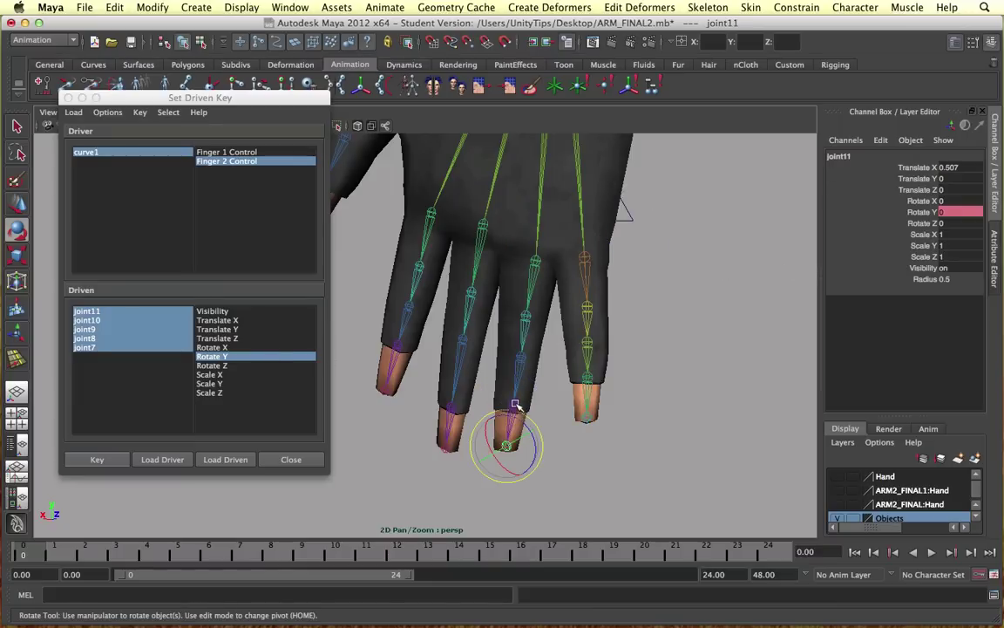
pyautogui.keyDown('shift'); pyautogui.click(521, 357); pyautogui.keyUp('shift')
pyautogui.keyDown('shift'); pyautogui.click(524, 316); pyautogui.keyUp('shift')
pyautogui.keyDown('shift'); pyautogui.click(535, 261); pyautogui.keyUp('shift')
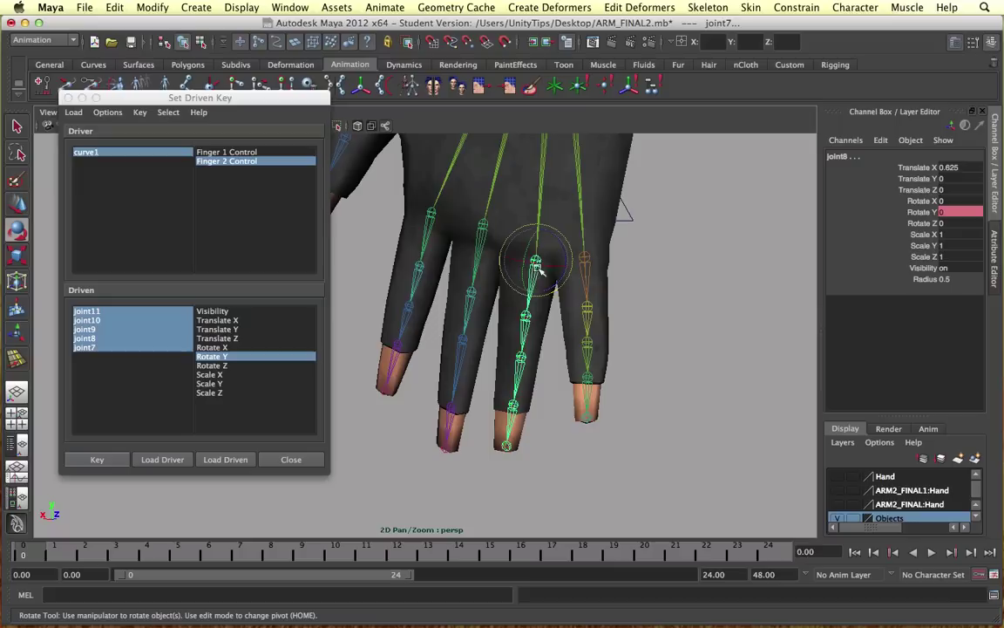
pyautogui.moveTo(530, 243); pyautogui.dragTo(514, 301)
pyautogui.click(104, 465)
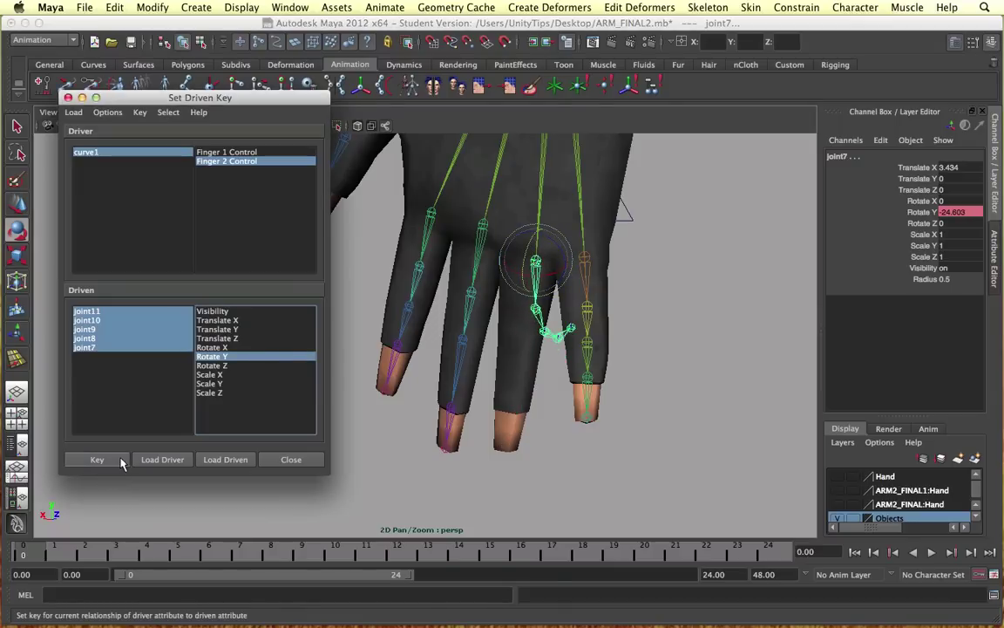
# Close Set Driven Key and scrub the X curve's Finger 1 and Finger 2 Control attributes to check the finger bends.
pyautogui.click(289, 459)
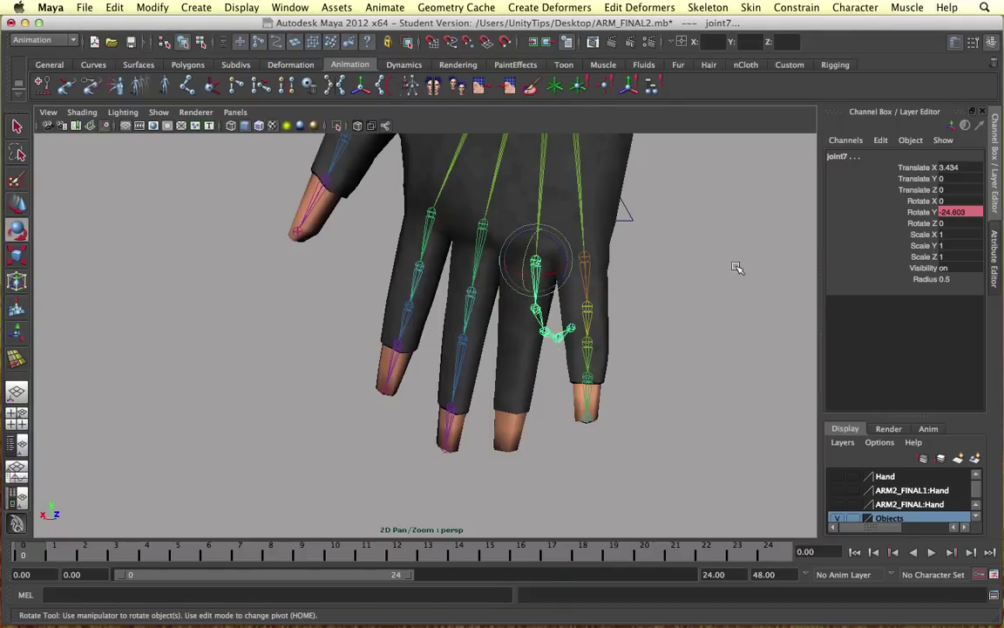
pyautogui.keyDown('alt'); pyautogui.moveTo(720, 274); pyautogui.dragTo(667, 269, button='right'); pyautogui.keyUp('alt')
pyautogui.click(578, 235)
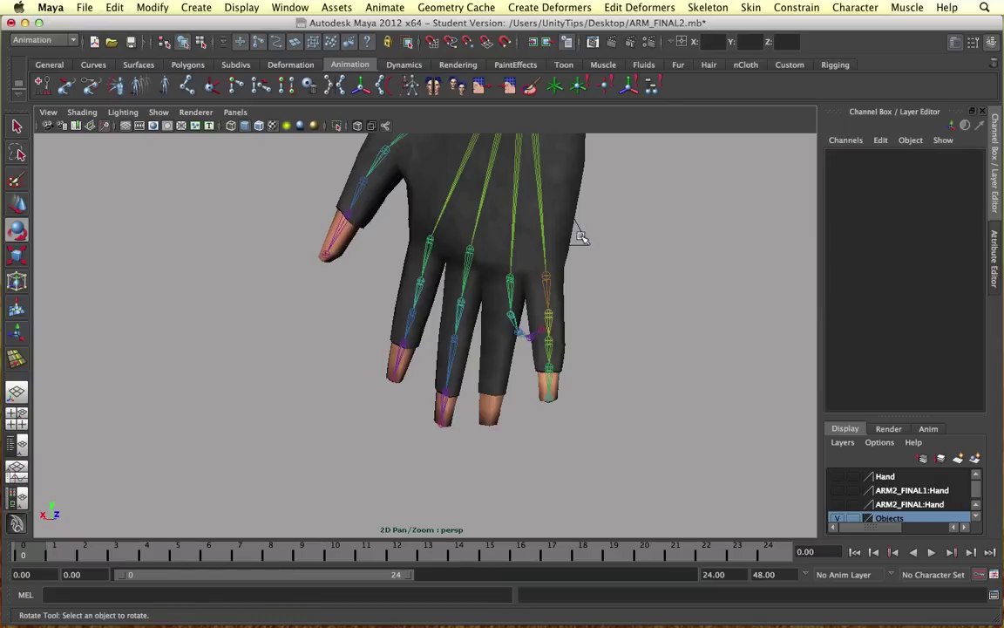
pyautogui.click(581, 236)
pyautogui.click(909, 166)
pyautogui.moveTo(661, 222); pyautogui.dragTo(804, 243, button='middle')
pyautogui.press('super+z')
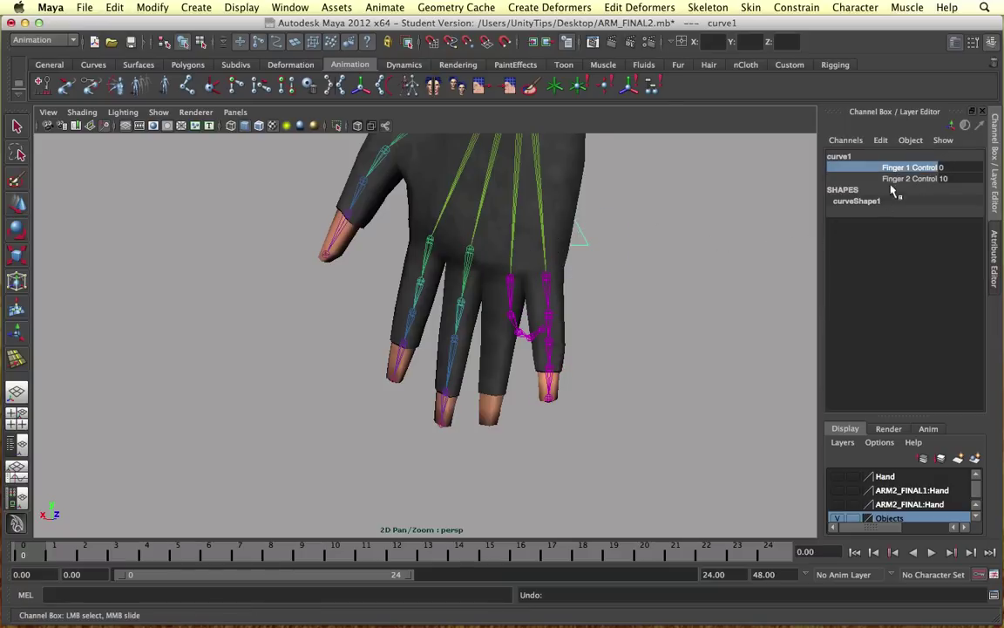
pyautogui.click(895, 179)
pyautogui.moveTo(721, 243); pyautogui.dragTo(754, 235, button='middle')
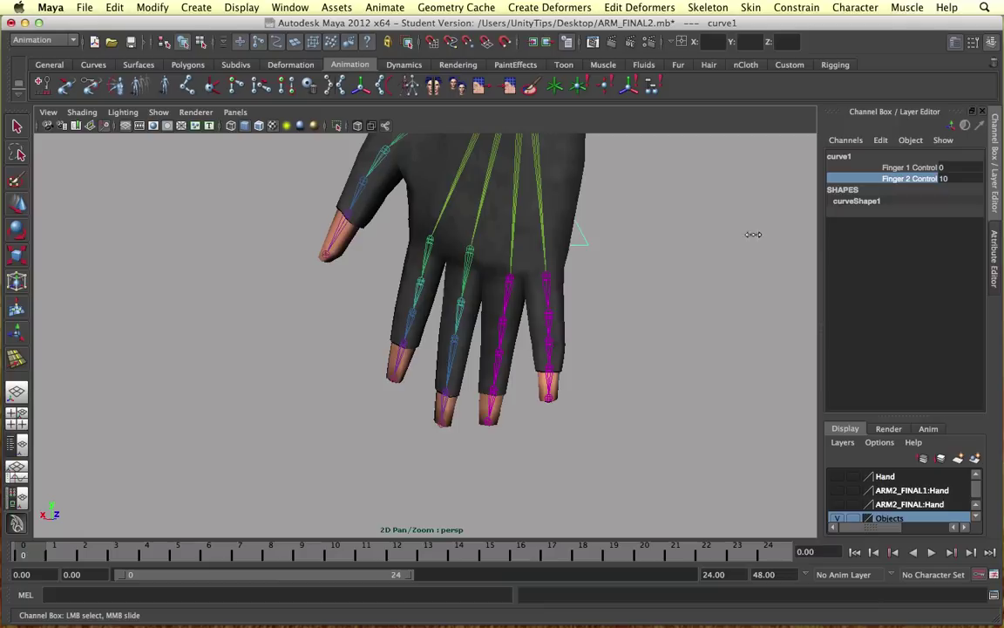
pyautogui.moveTo(679, 244); pyautogui.dragTo(692, 271, button='middle')
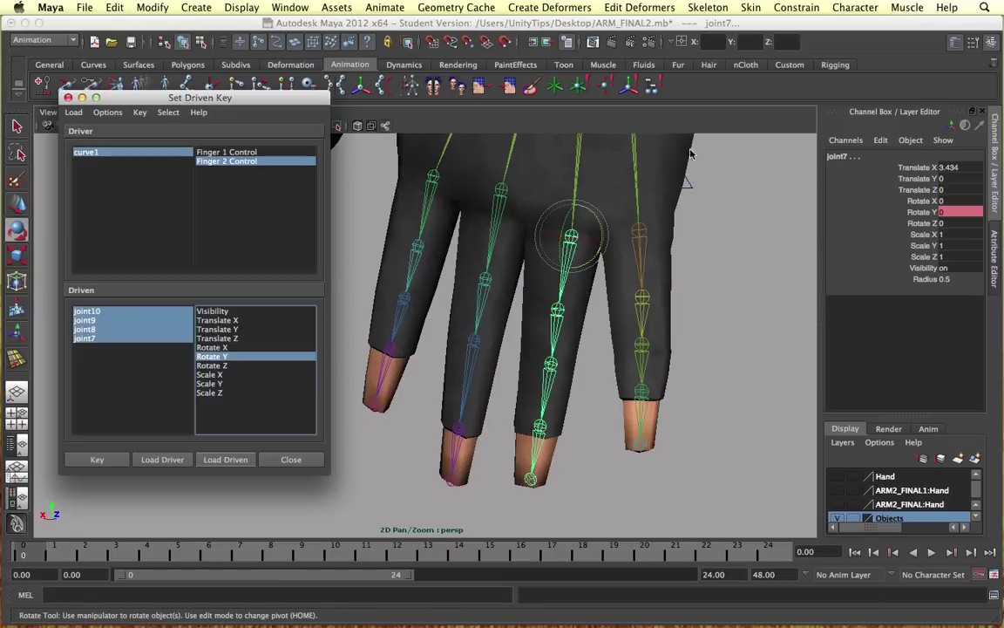
# Check the X curve's Finger 2 Control at -10 and set it to 10.
pyautogui.click(690, 185)
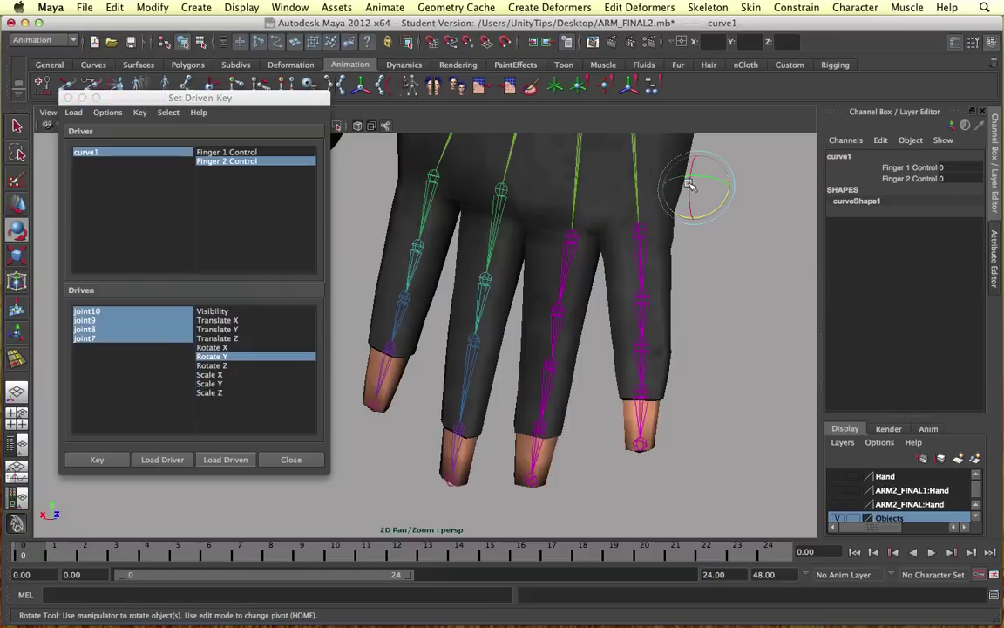
pyautogui.doubleClick(950, 178)
pyautogui.write('-10')
pyautogui.press('Return')
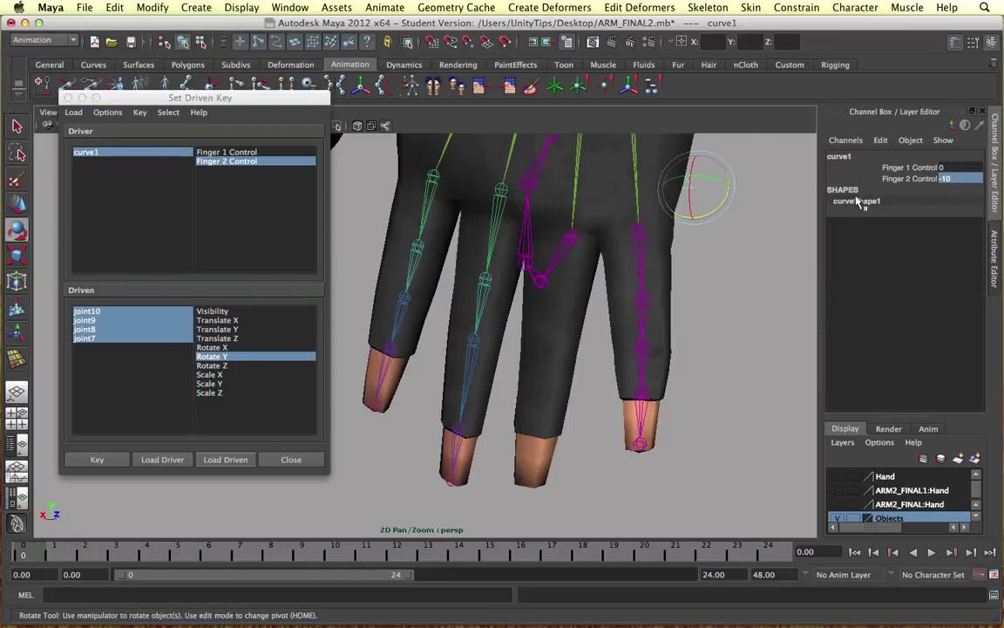
pyautogui.doubleClick(959, 177)
pyautogui.write('10')
pyautogui.press('Return')
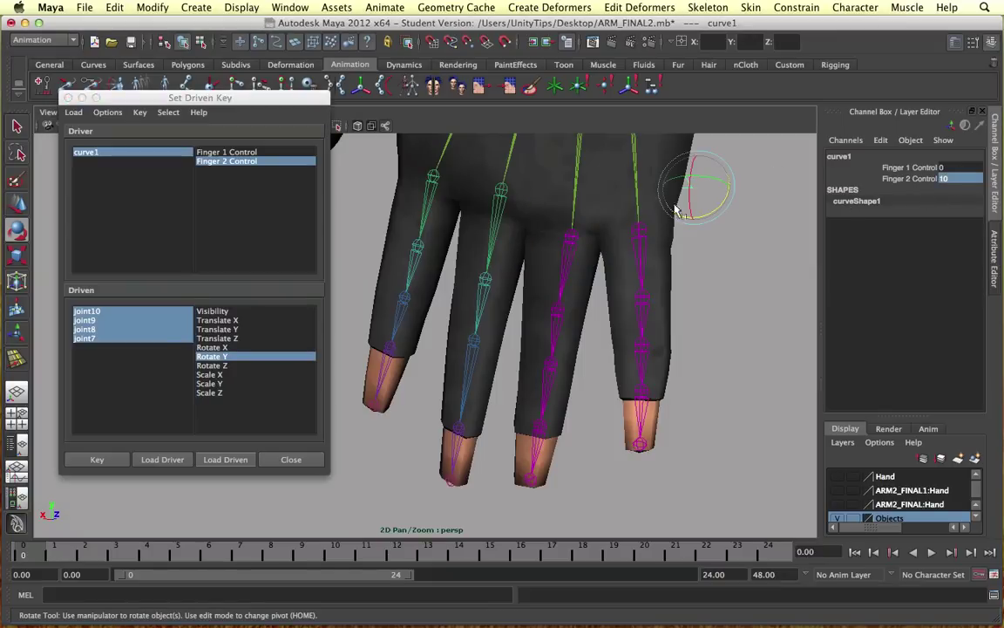
# Select all five ring finger joints, bend them back to a Rotate Y of about -23.6, and key the pose for Finger 2 Control 10.
pyautogui.click(531, 482)
pyautogui.click(531, 479)
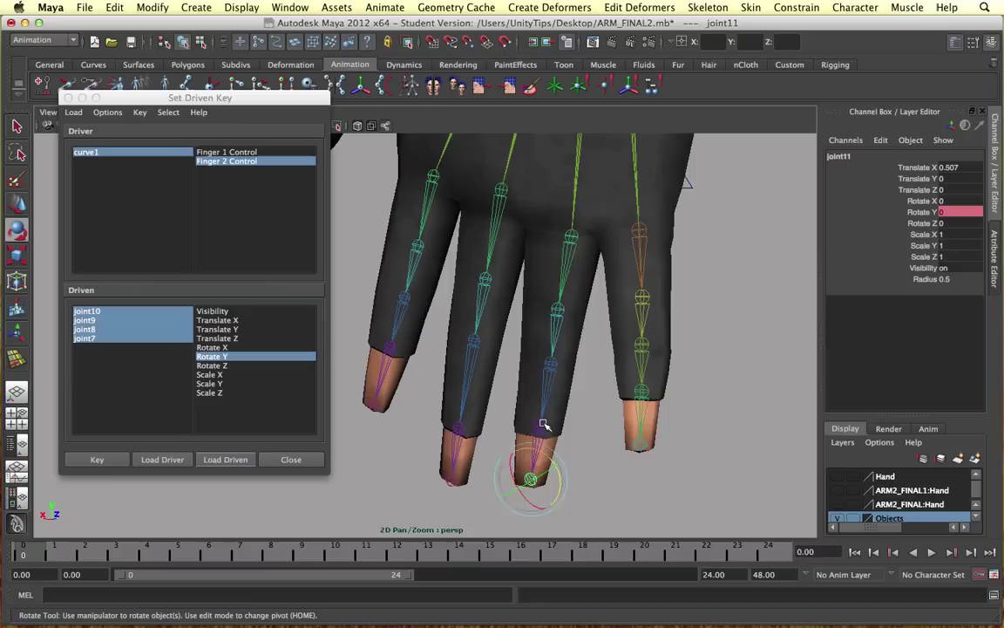
pyautogui.keyDown('shift'); pyautogui.click(540, 426); pyautogui.keyUp('shift')
pyautogui.keyDown('shift'); pyautogui.click(550, 363); pyautogui.keyUp('shift')
pyautogui.keyDown('shift'); pyautogui.click(558, 310); pyautogui.keyUp('shift')
pyautogui.keyDown('shift'); pyautogui.click(572, 235); pyautogui.keyUp('shift')
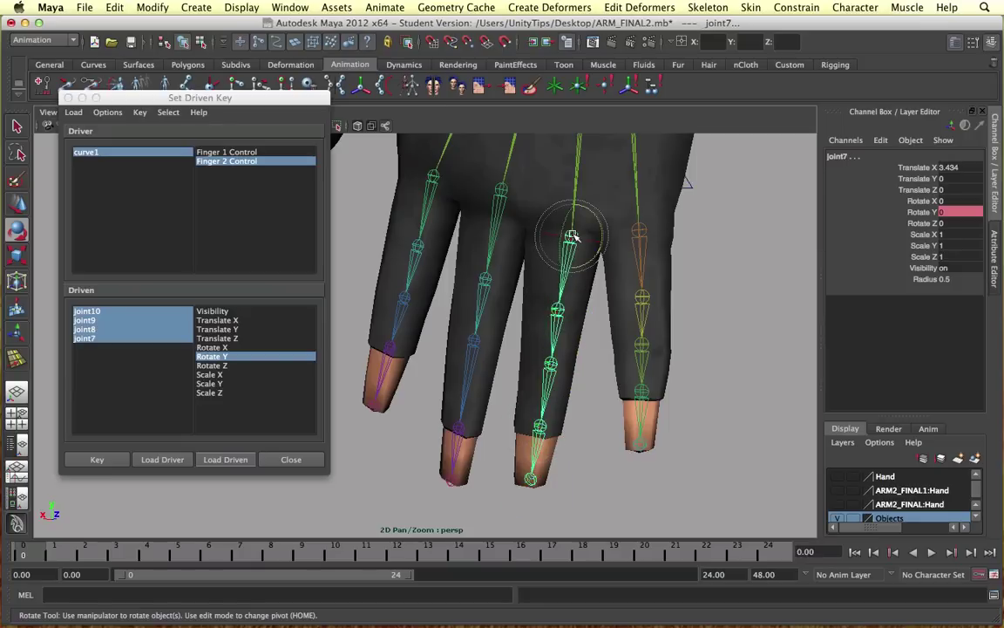
pyautogui.moveTo(564, 219); pyautogui.dragTo(561, 230)
pyautogui.moveTo(562, 228); pyautogui.dragTo(563, 233, button='middle')
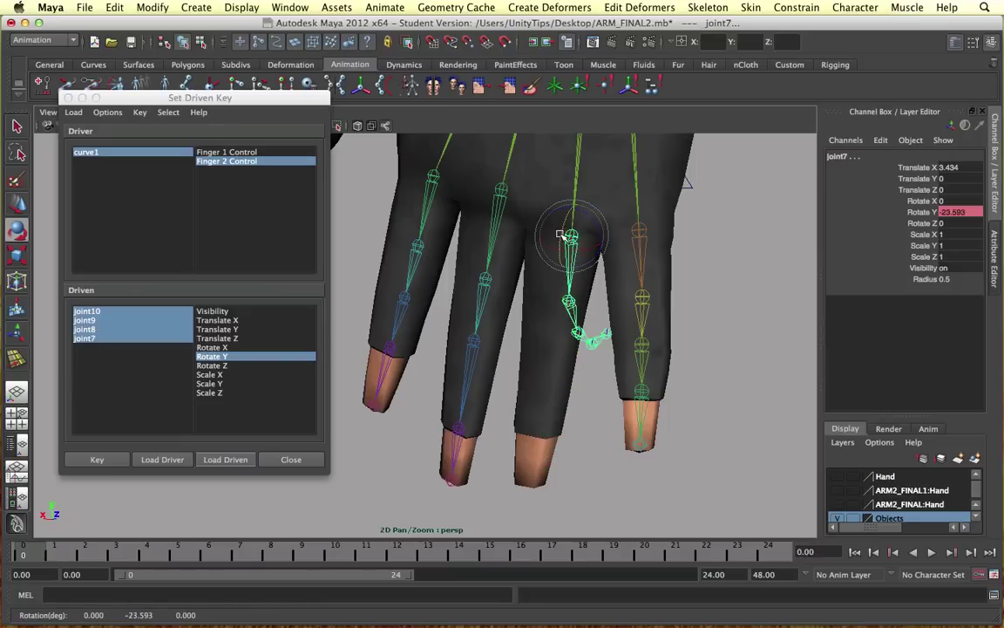
pyautogui.click(103, 461)
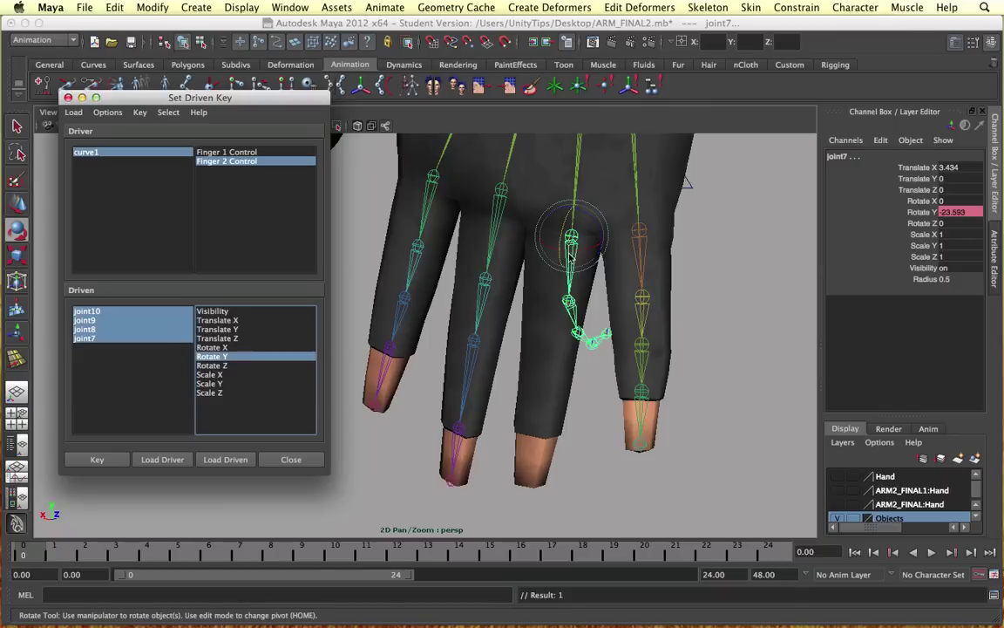
# Scrub the X curve's Finger 2 Control to check how the ring finger bends between its keyed poses.
pyautogui.click(701, 181)
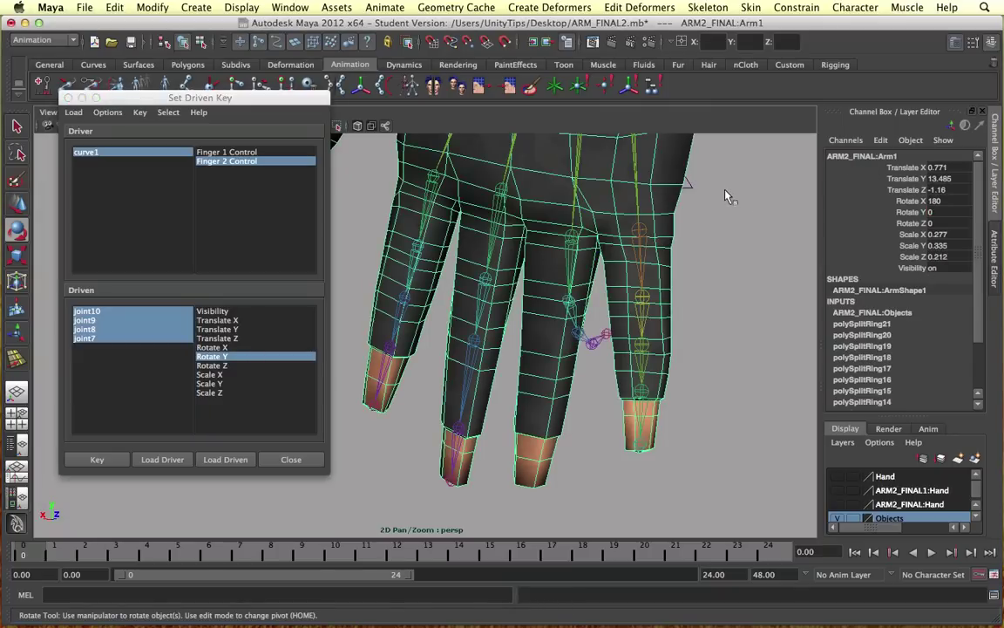
pyautogui.click(704, 178)
pyautogui.click(906, 178)
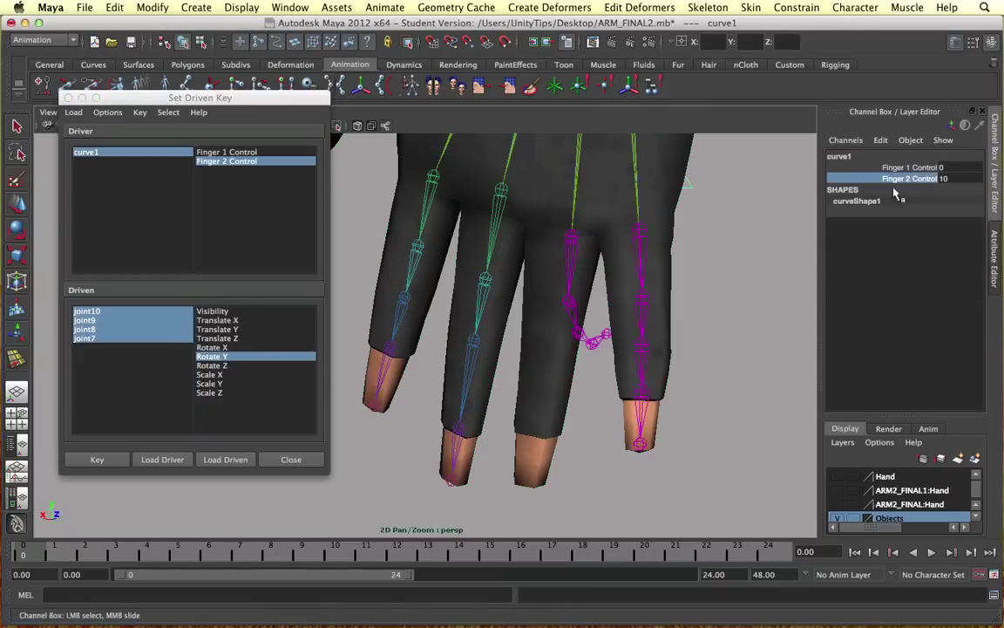
pyautogui.moveTo(790, 213); pyautogui.dragTo(633, 223, button='middle')
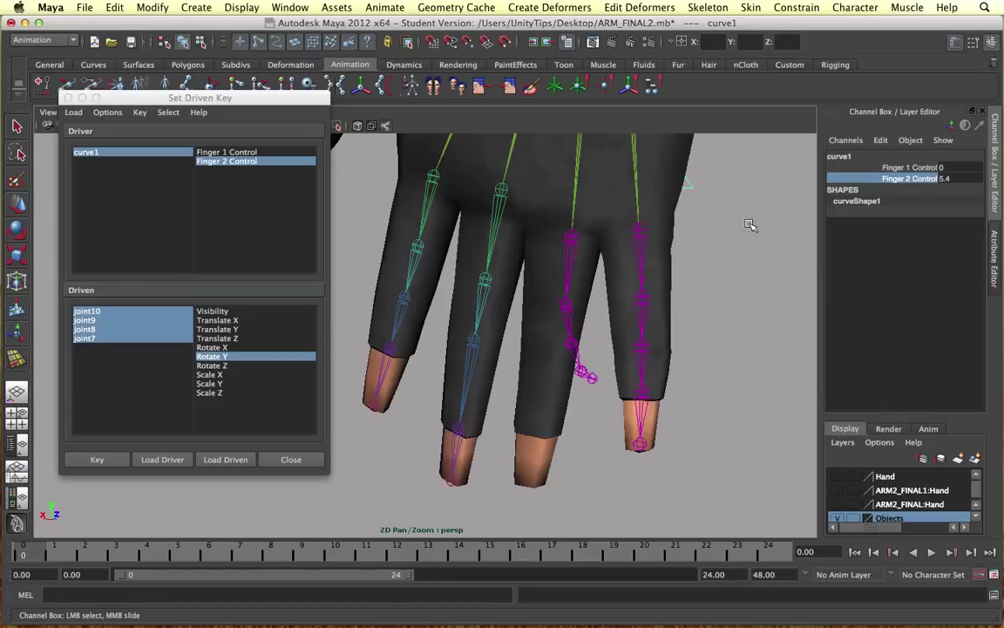
pyautogui.click(673, 240)
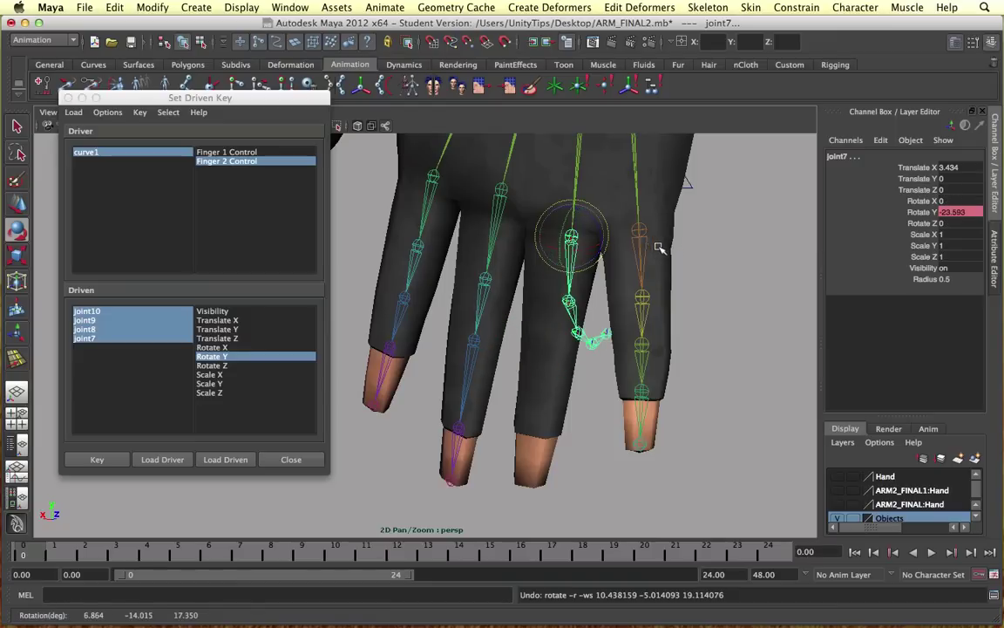
pyautogui.click(715, 258)
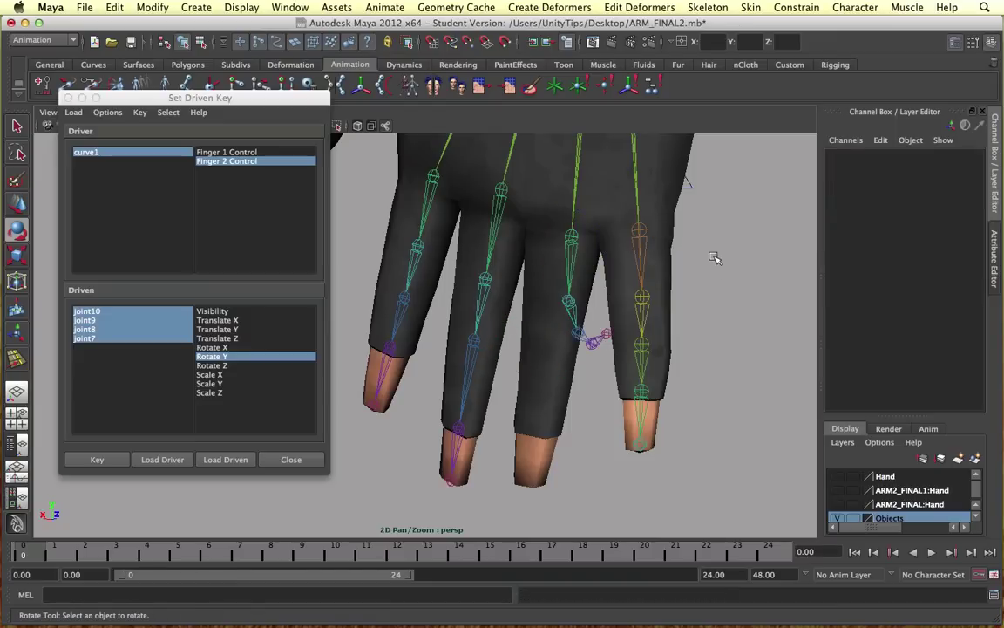
# Scrub the X curve's Finger 2 Control once more and reset it to 0.
pyautogui.click(687, 185)
pyautogui.click(910, 177)
pyautogui.moveTo(662, 223); pyautogui.dragTo(702, 259, button='middle')
pyautogui.click(946, 182)
pyautogui.write('0')
pyautogui.press('Return')
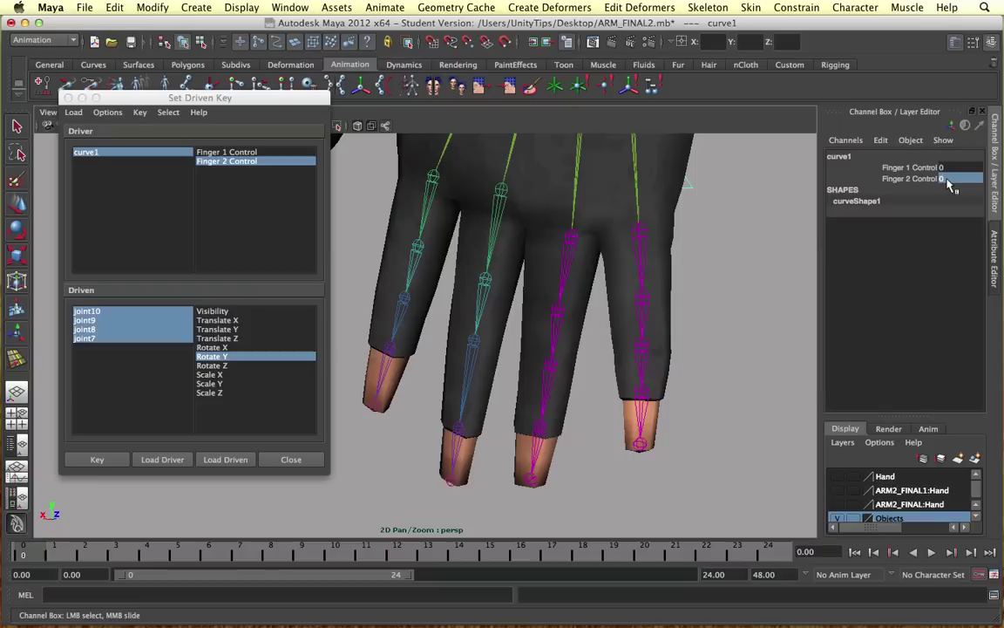
# Try a free rotation on the ring finger's base joint and undo it.
pyautogui.scroll(-5, 676, 293)
pyautogui.click(689, 282)
pyautogui.press('e')
pyautogui.moveTo(545, 317)
pyautogui.keyDown('alt'); pyautogui.mouseDown()
pyautogui.moveTo(585, 311)
pyautogui.moveTo(553, 300)
pyautogui.mouseUp(); pyautogui.keyUp('alt')
pyautogui.click(516, 290)
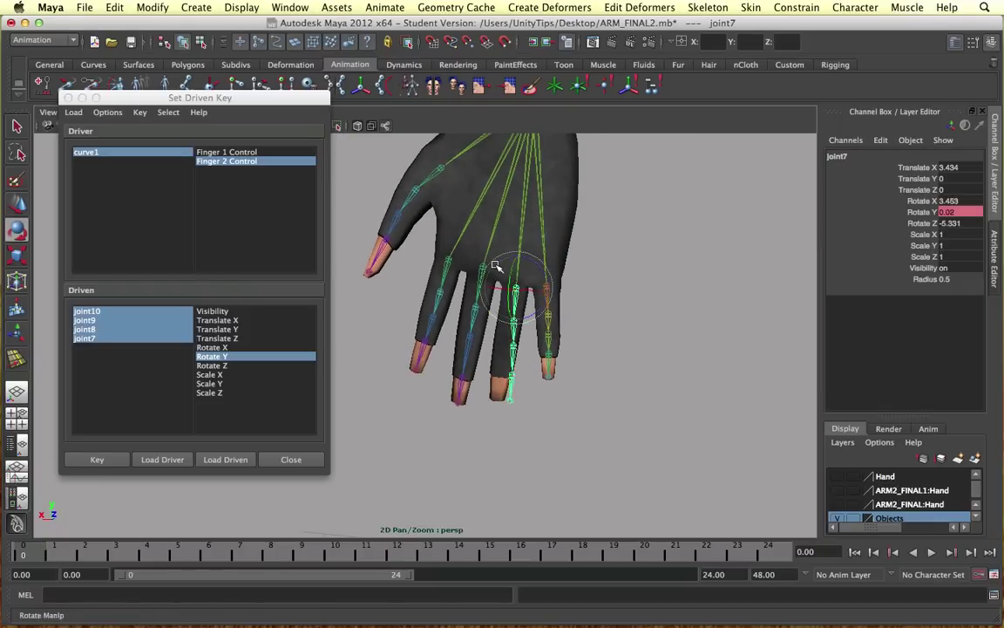
pyautogui.moveTo(507, 262); pyautogui.dragTo(497, 266)
pyautogui.press('super+z')
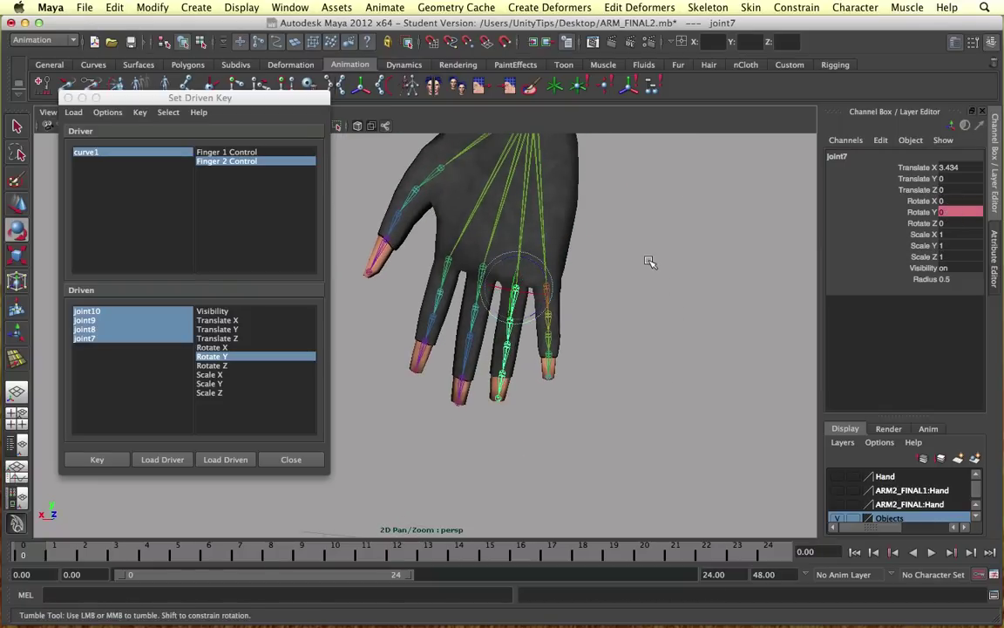
# Select the X curve beside the hand and close the Set Driven Key window.
pyautogui.keyDown('alt'); pyautogui.moveTo(651, 262); pyautogui.dragTo(534, 269); pyautogui.keyUp('alt')
pyautogui.scroll(-5, 621, 271)
pyautogui.keyDown('alt'); pyautogui.moveTo(534, 269); pyautogui.dragTo(659, 267, button='middle'); pyautogui.keyUp('alt')
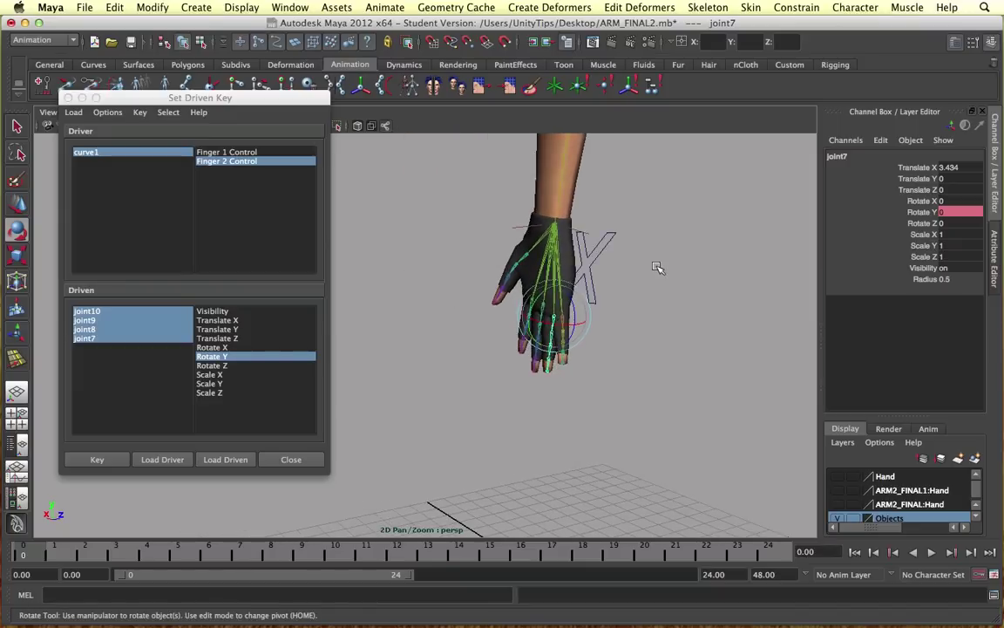
pyautogui.scroll(5, 622, 284)
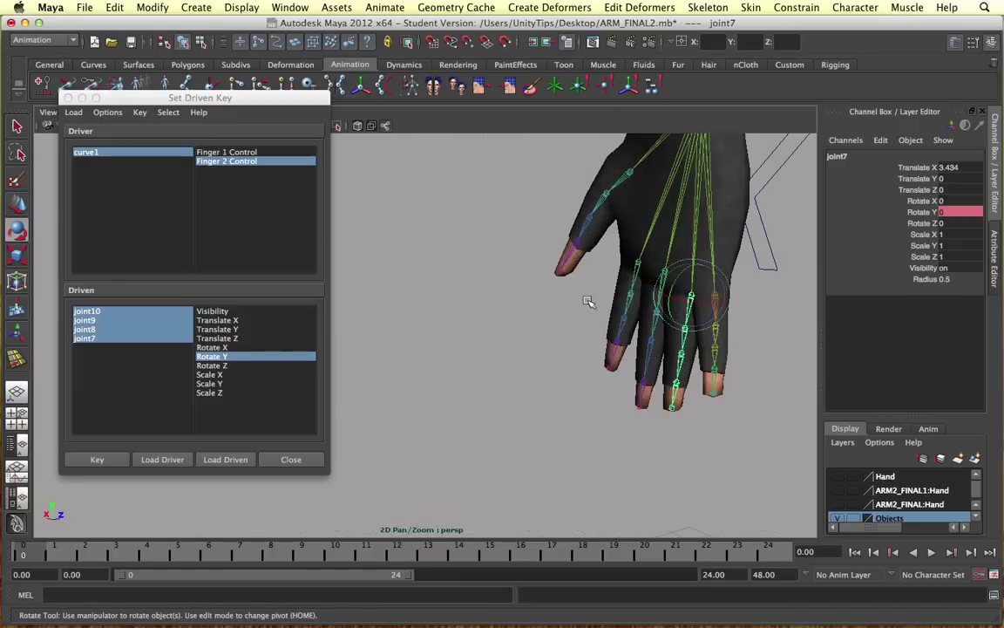
pyautogui.scroll(-3, 589, 302)
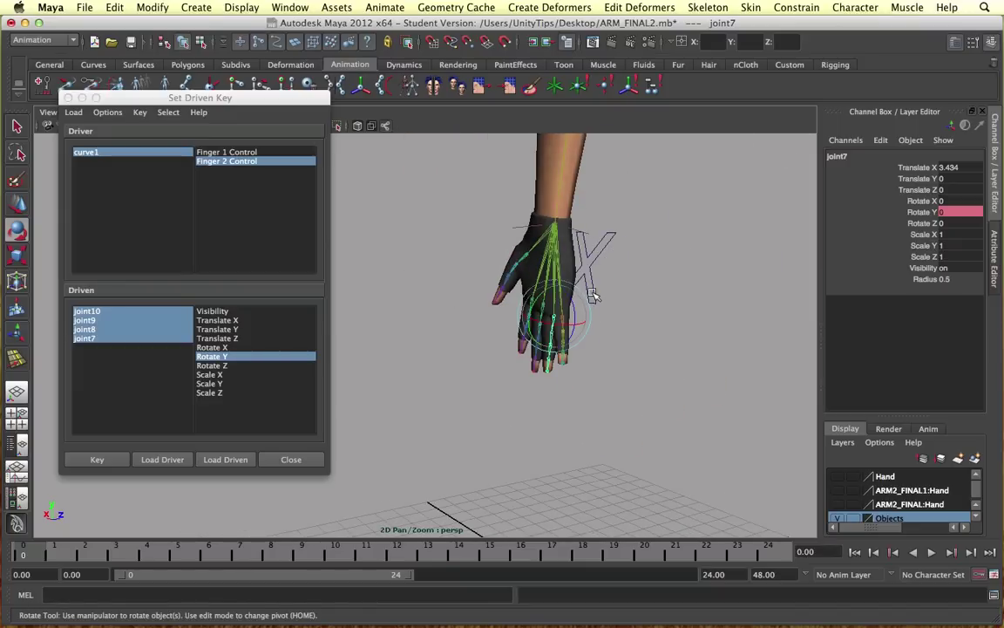
pyautogui.click(187, 194)
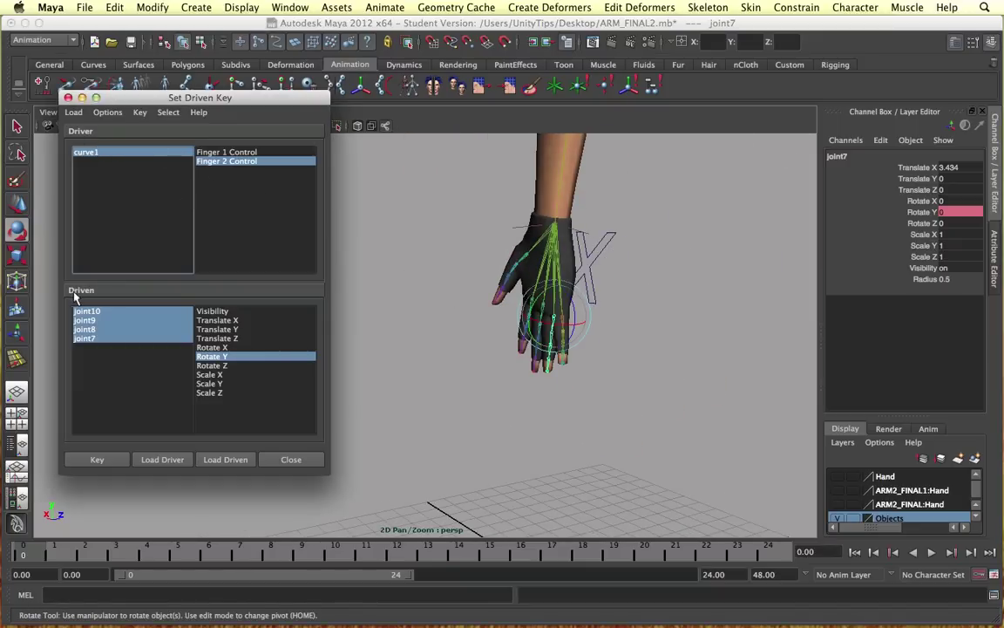
pyautogui.moveTo(156, 105); pyautogui.dragTo(233, 114)
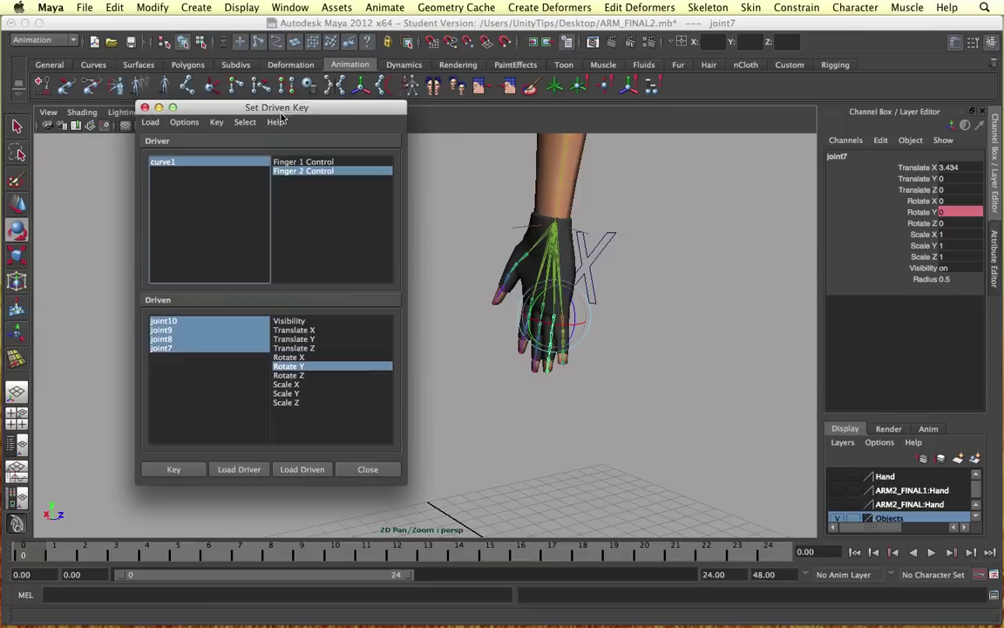
pyautogui.click(607, 241)
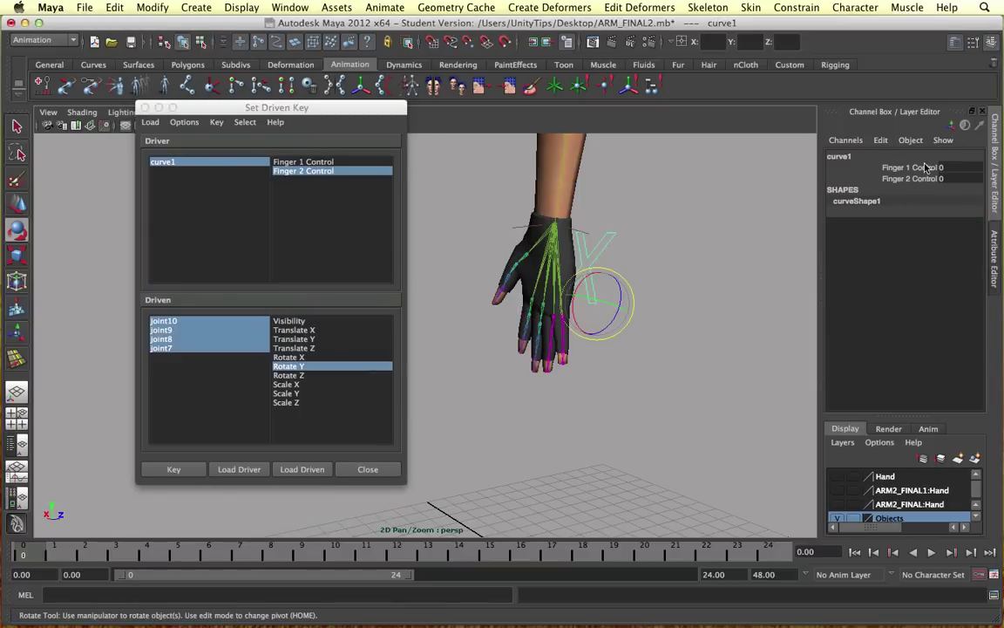
pyautogui.click(146, 108)
# Switch to the Move tool and deselect the X curve.
pyautogui.keyDown('alt'); pyautogui.moveTo(392, 210); pyautogui.dragTo(416, 210, button='right'); pyautogui.keyUp('alt')
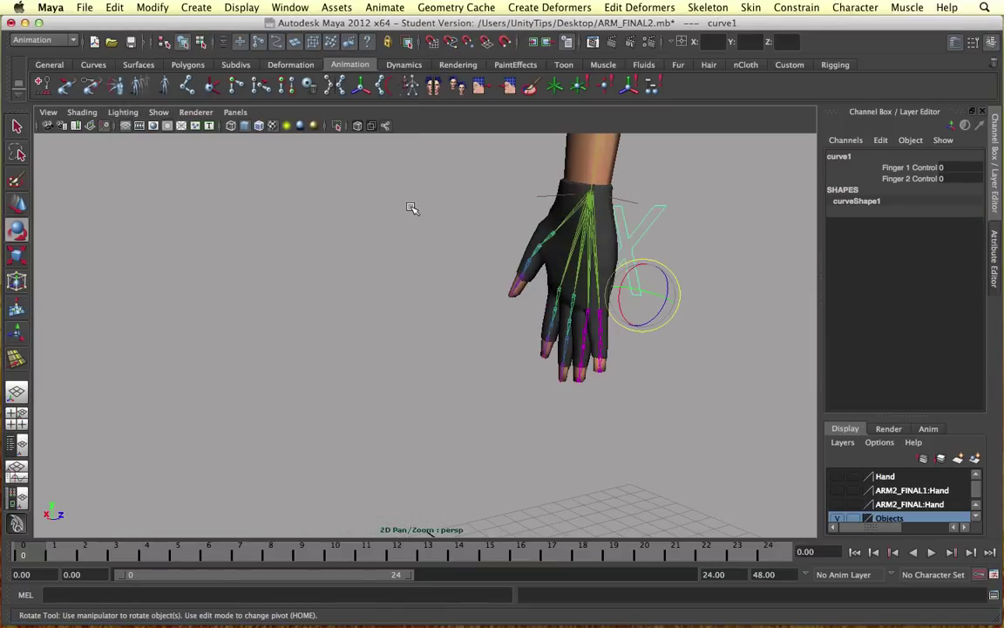
pyautogui.keyDown('alt'); pyautogui.moveTo(429, 200); pyautogui.dragTo(355, 230, button='middle'); pyautogui.keyUp('alt')
pyautogui.press('w')
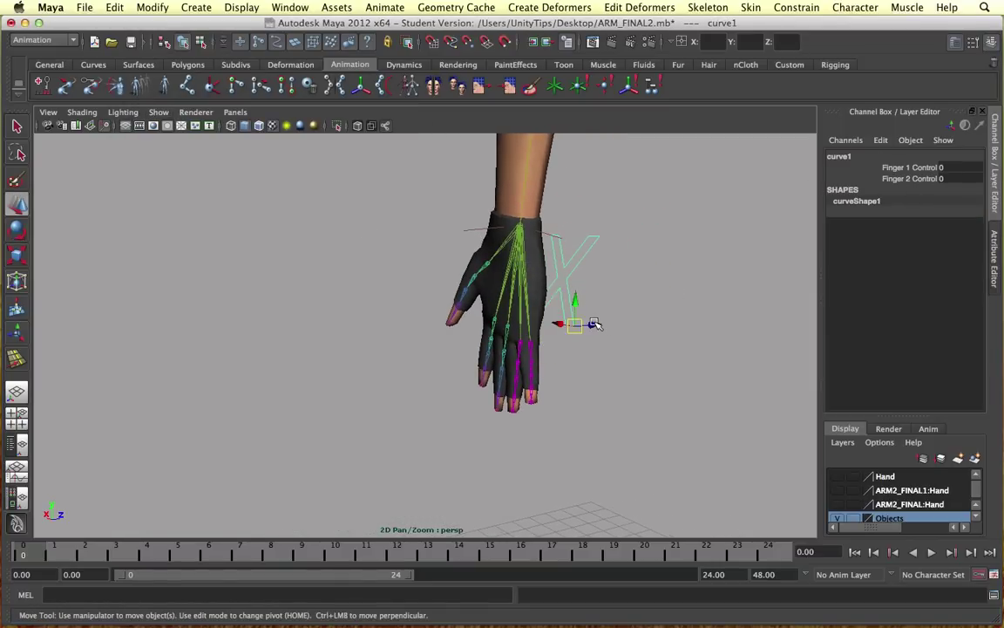
pyautogui.click(645, 280)
# Try a rotation on the thumb's base joint, undo it and clear the selection.
pyautogui.keyDown('alt'); pyautogui.moveTo(645, 280); pyautogui.dragTo(586, 279); pyautogui.keyUp('alt')
pyautogui.scroll(5, 471, 275)
pyautogui.keyDown('alt'); pyautogui.moveTo(392, 267); pyautogui.dragTo(533, 264); pyautogui.keyUp('alt')
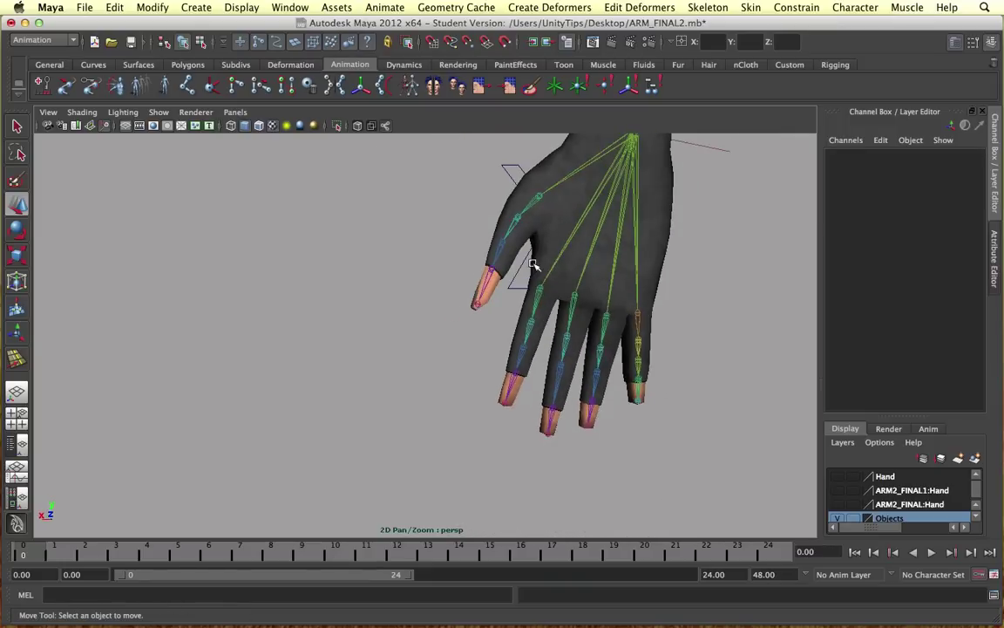
pyautogui.click(539, 195)
pyautogui.press('e')
pyautogui.keyDown('alt'); pyautogui.moveTo(481, 220); pyautogui.dragTo(514, 187); pyautogui.keyUp('alt')
pyautogui.press('super+z')
pyautogui.click(669, 245)
pyautogui.scroll(-4, 684, 260)
pyautogui.keyDown('alt'); pyautogui.moveTo(683, 260); pyautogui.dragTo(615, 246); pyautogui.keyUp('alt')
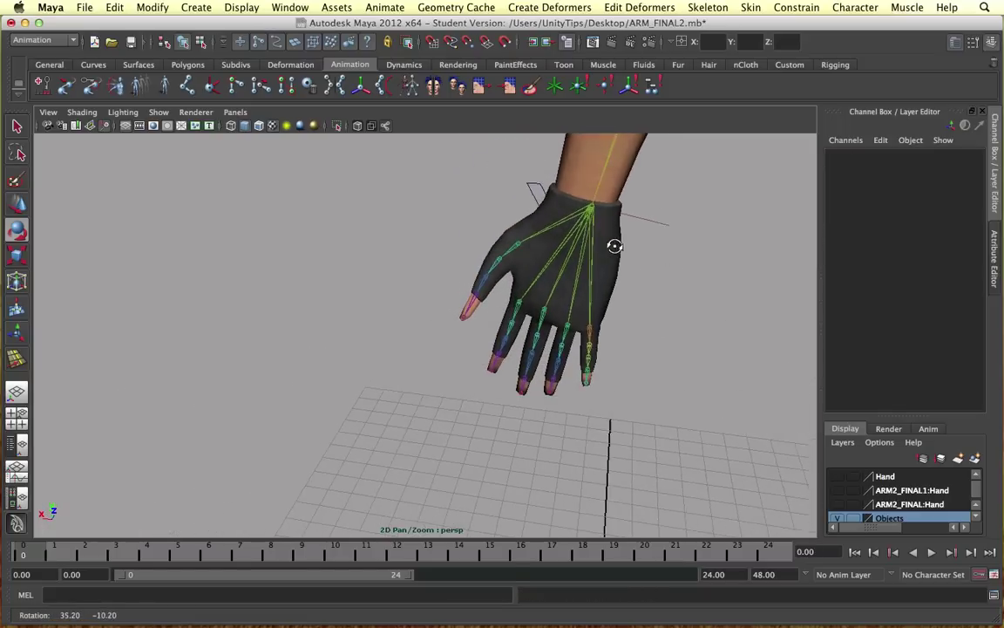
pyautogui.keyDown('alt'); pyautogui.moveTo(637, 261); pyautogui.dragTo(624, 265, button='middle'); pyautogui.keyUp('alt')
pyautogui.keyDown('alt'); pyautogui.moveTo(624, 263); pyautogui.dragTo(529, 246); pyautogui.keyUp('alt')
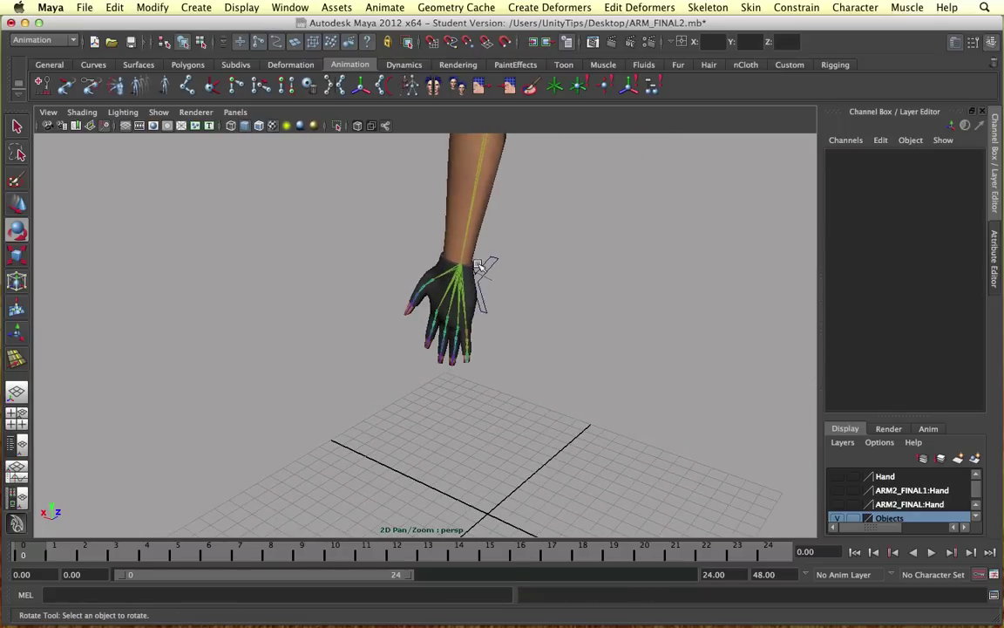
pyautogui.scroll(-5, 426, 243)
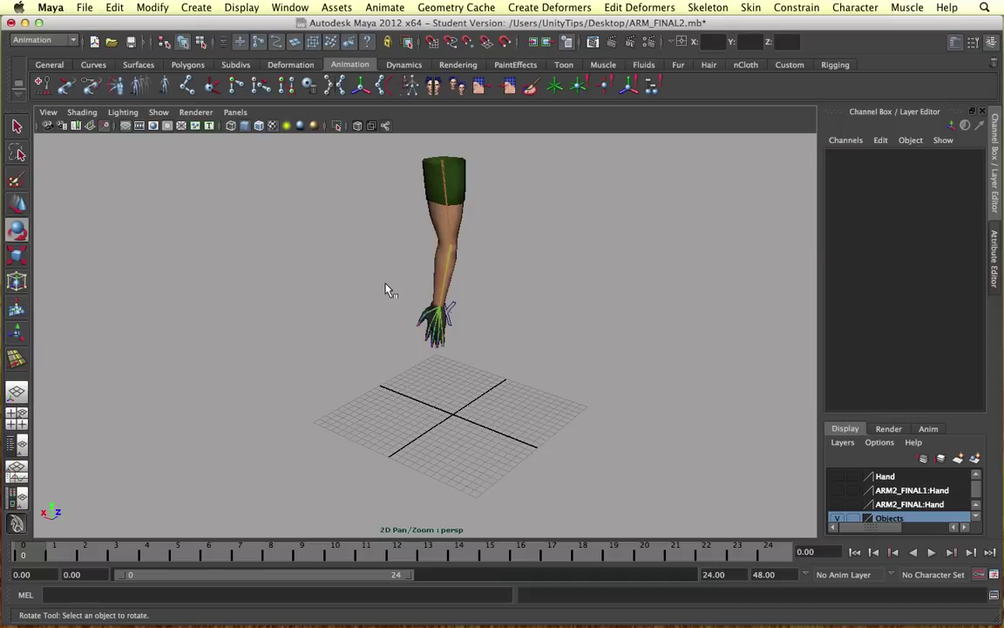
pyautogui.scroll(5, 390, 290)
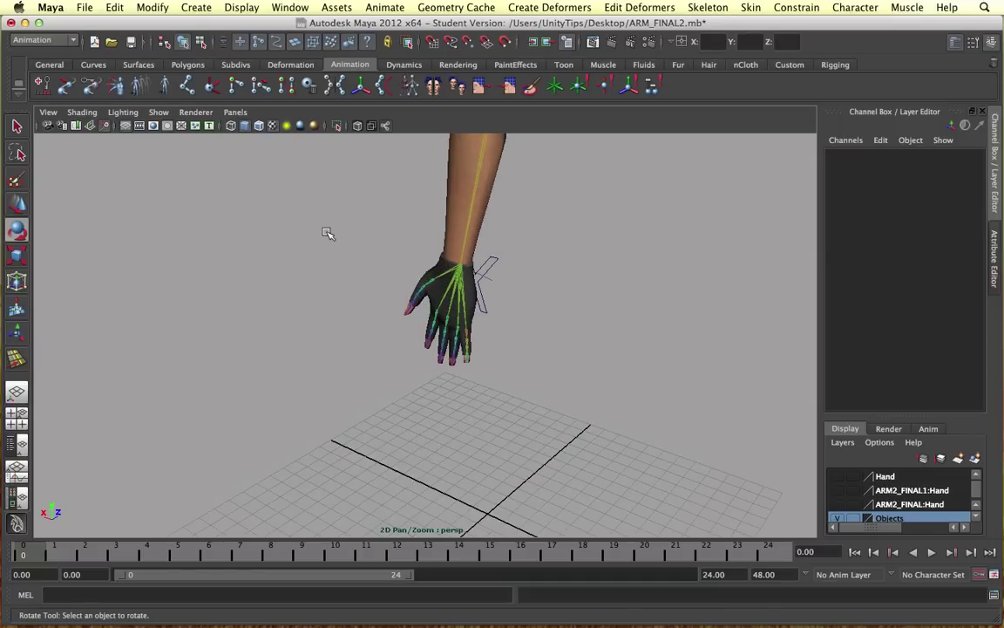